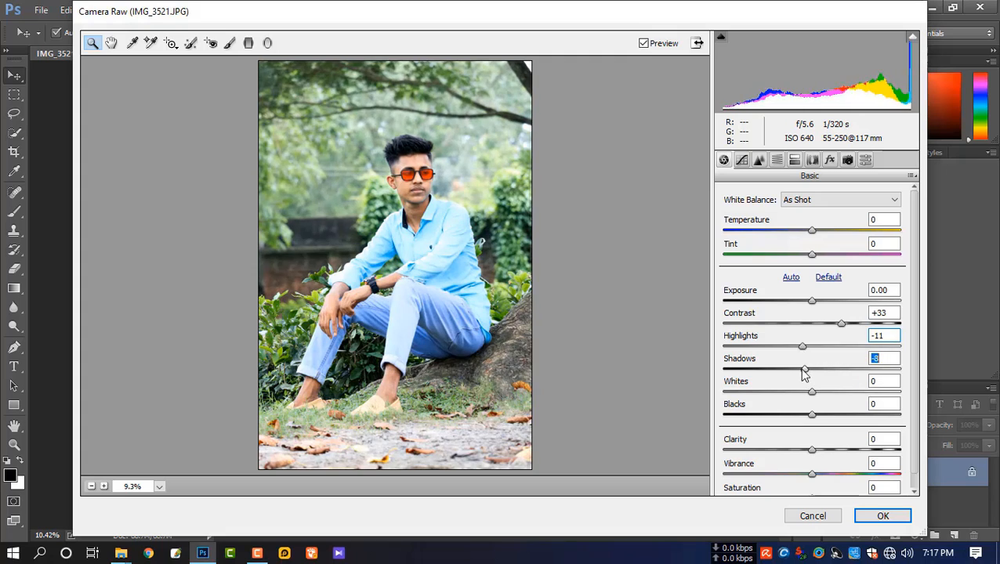
Step: Set Shadows to +13, Blacks to -6, Clarity to +5, Vibrance to +8 and Saturation to +4 for the photo
drag(812, 368, 830, 477)
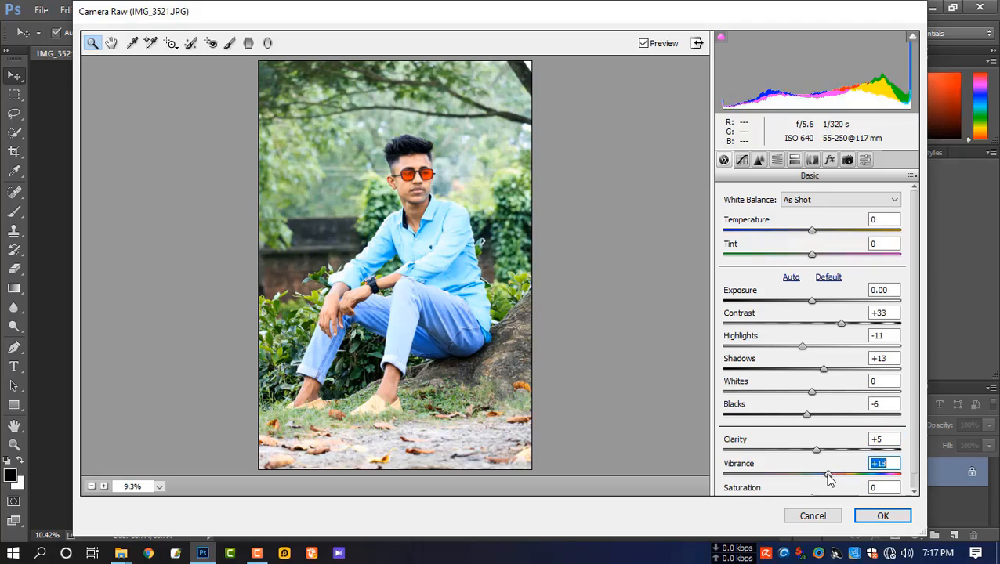
scroll(815, 468, down, 1)
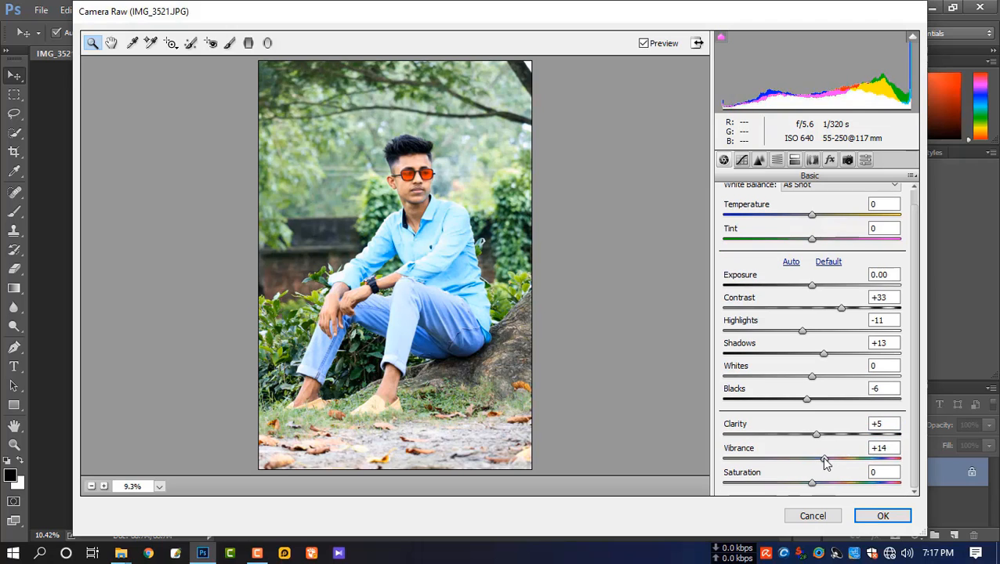
mouse_move(816, 490)
mouse_down()
mouse_move(829, 487)
mouse_move(817, 487)
mouse_up()
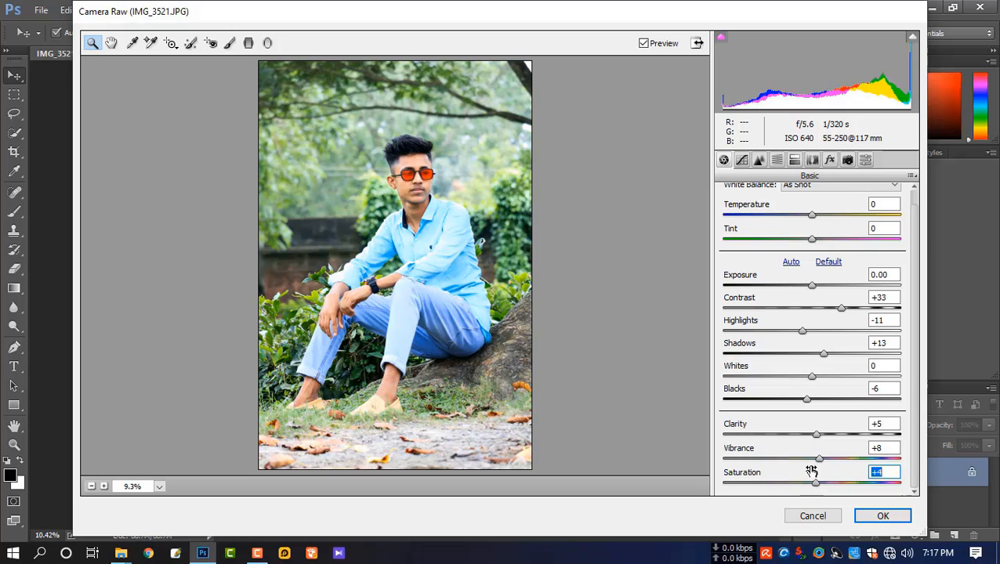
scroll(812, 294, up, 1)
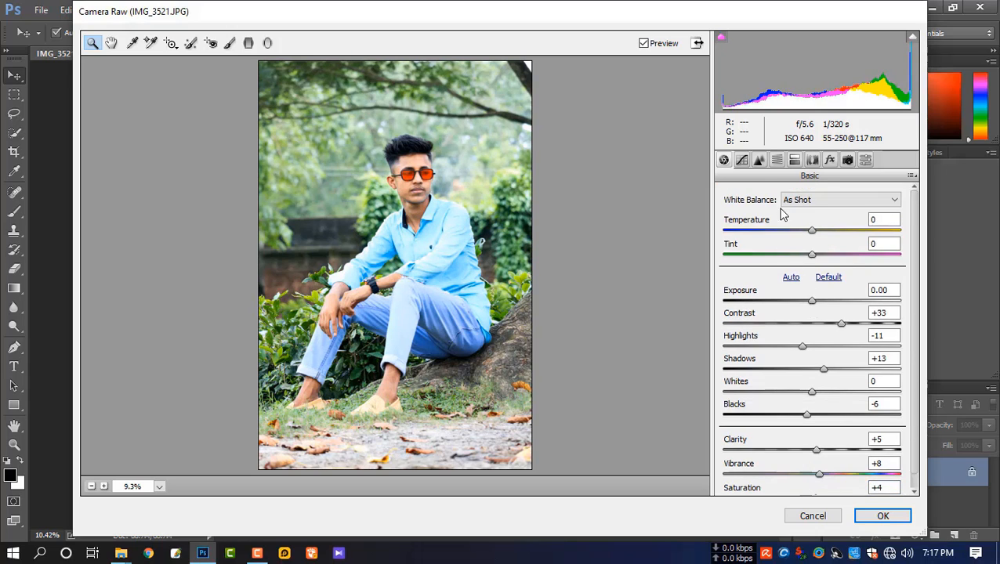
Step: Adjust the parametric tone curve, set the Yellows hue to -26, and apply the Camera Raw edits
click(742, 161)
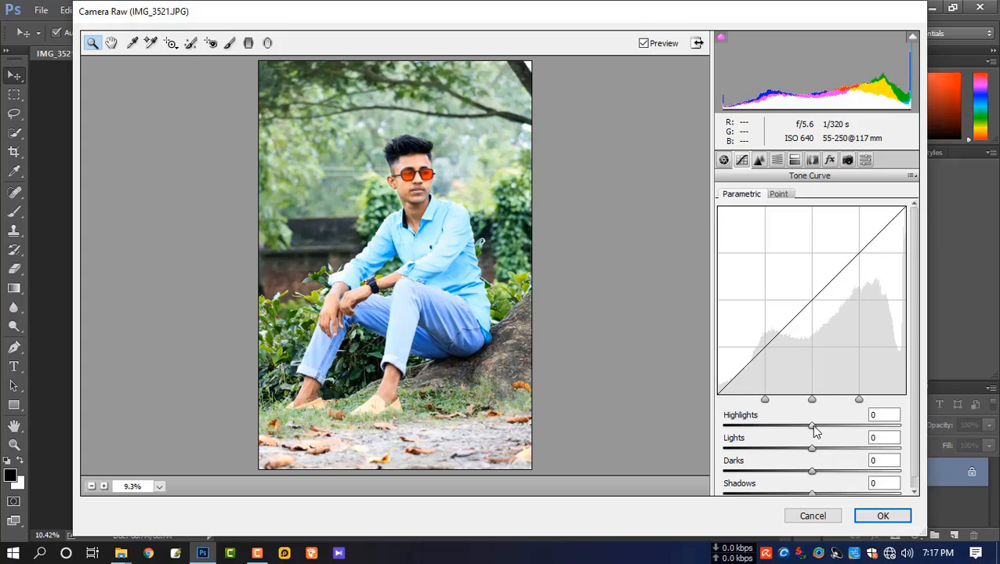
drag(813, 427, 827, 484)
scroll(815, 466, down, 1)
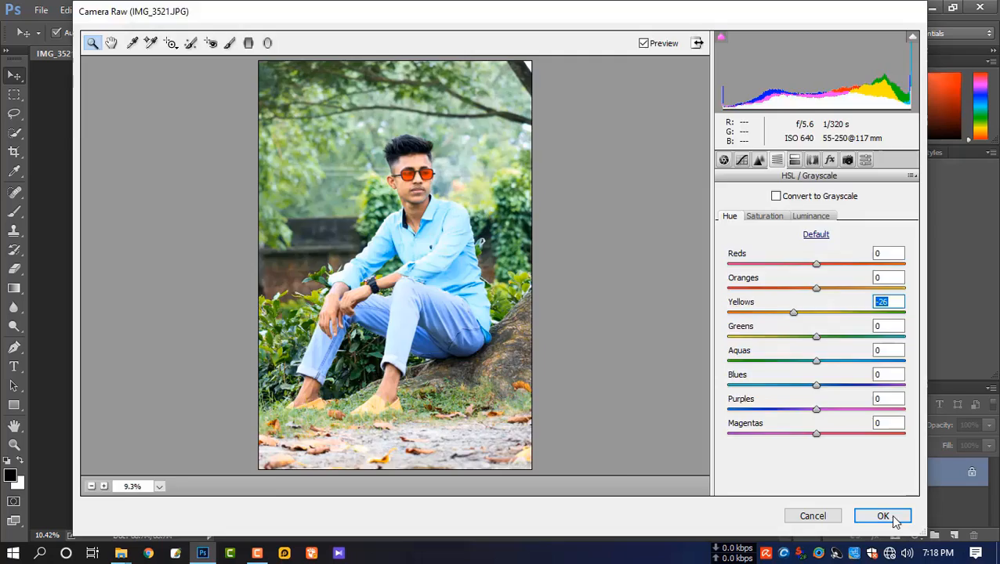
click(882, 516)
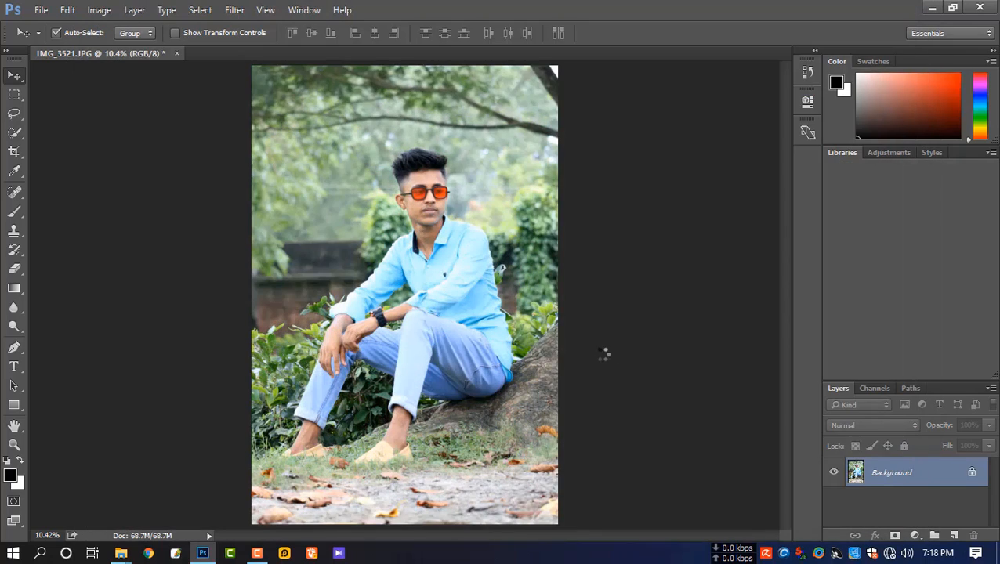
Step: Select the man's head and upper body with Quick Selection, using a smaller brush to include the hair edges
click(16, 136)
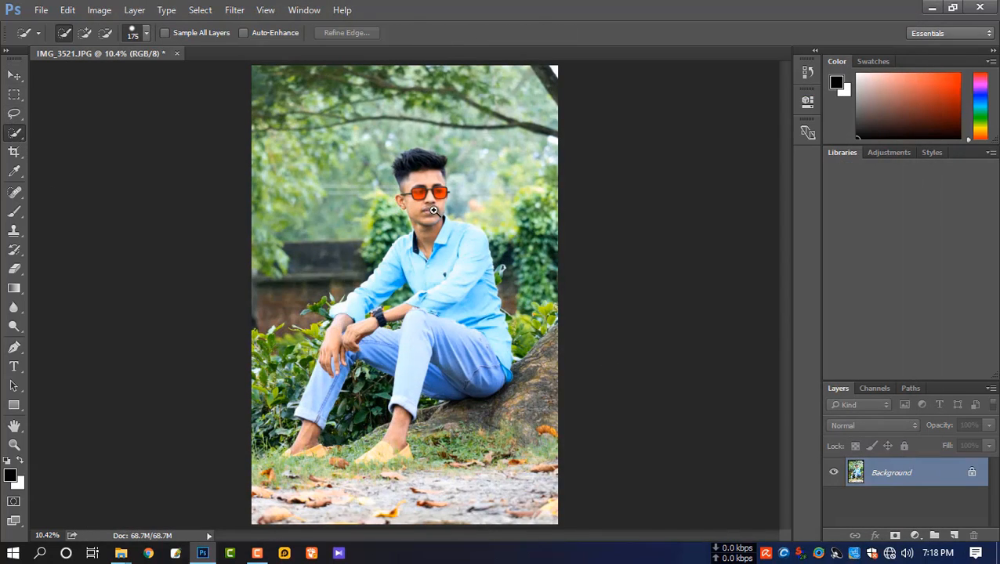
scroll(433, 209, up, 10)
mouse_move(433, 158)
mouse_down()
mouse_move(443, 233)
mouse_move(379, 174)
mouse_move(414, 400)
mouse_move(531, 385)
mouse_move(354, 410)
mouse_up()
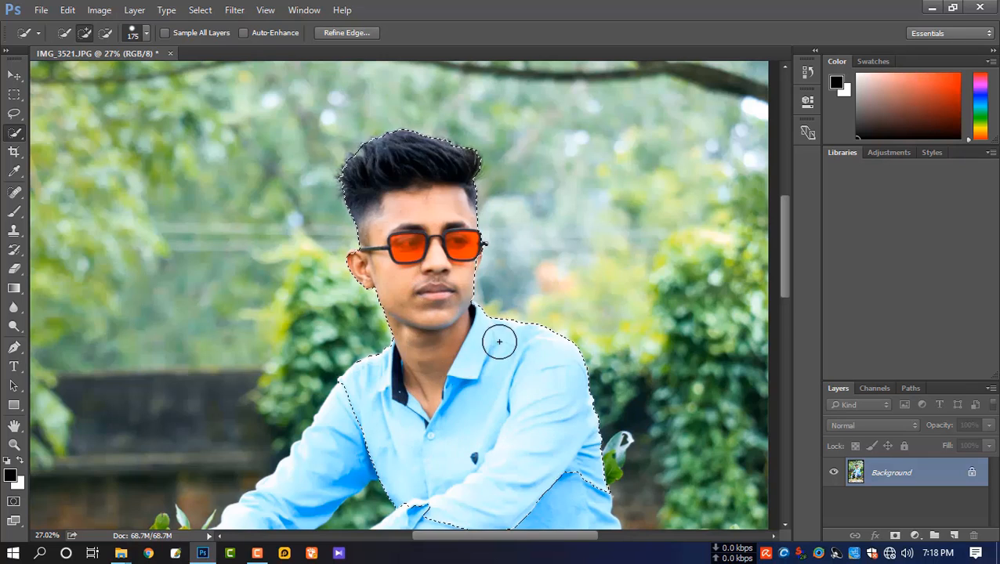
scroll(466, 285, up, 6)
drag(435, 218, 434, 282)
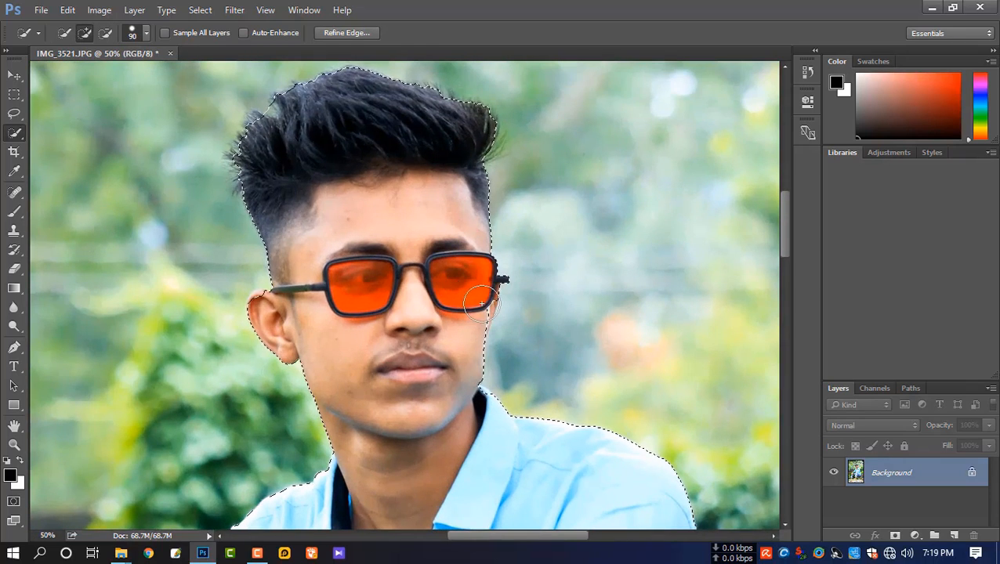
mouse_move(247, 180)
mouse_down()
mouse_move(254, 124)
mouse_move(298, 114)
mouse_up()
drag(472, 153, 491, 148)
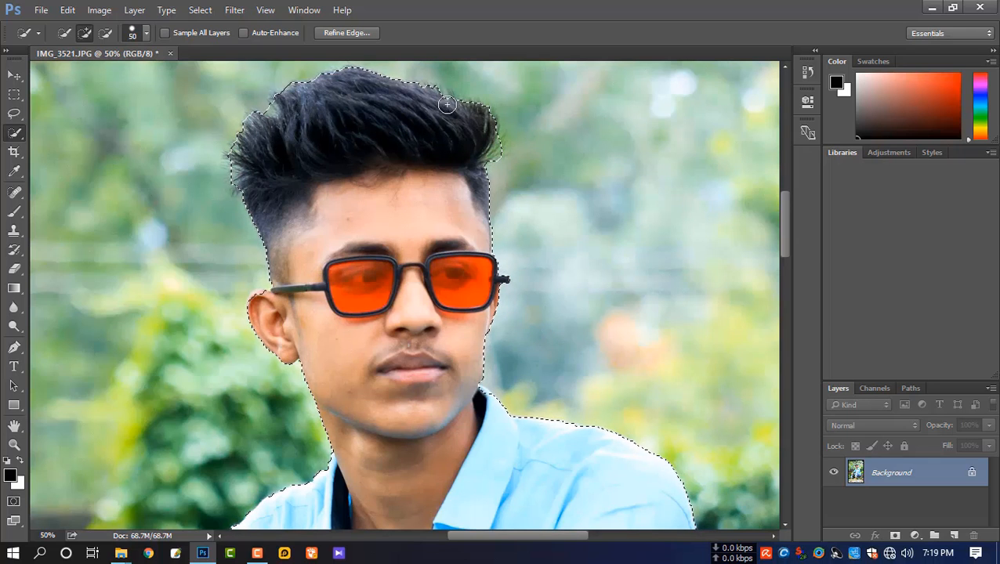
Step: Extend the selection over the sleeves, forearms, hands and upper part of the jeans
scroll(374, 219, down, 5)
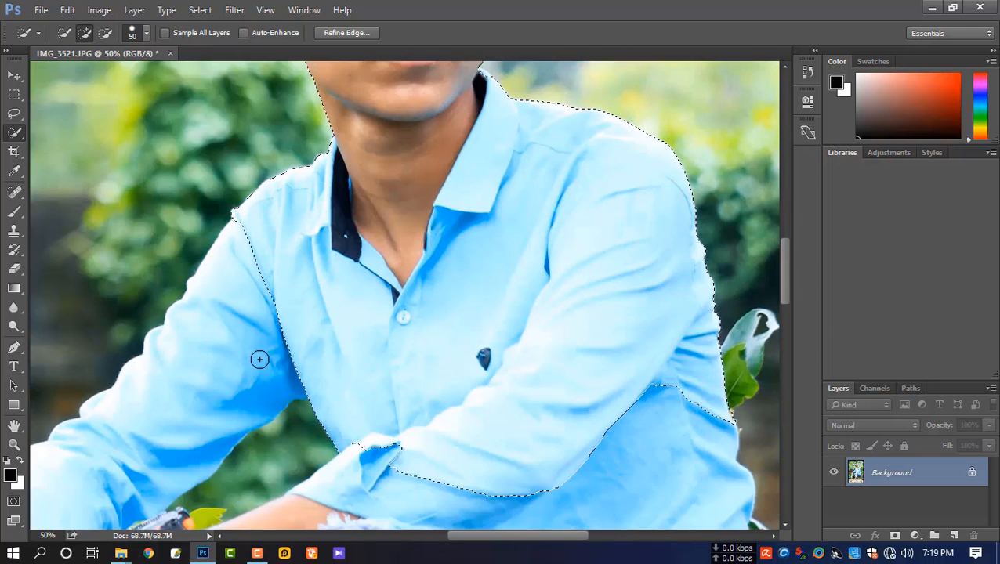
mouse_move(258, 357)
mouse_down()
mouse_move(415, 387)
mouse_move(397, 399)
mouse_move(365, 392)
mouse_up()
scroll(413, 385, down, 2)
scroll(427, 387, down, 4)
scroll(239, 371, down, 4)
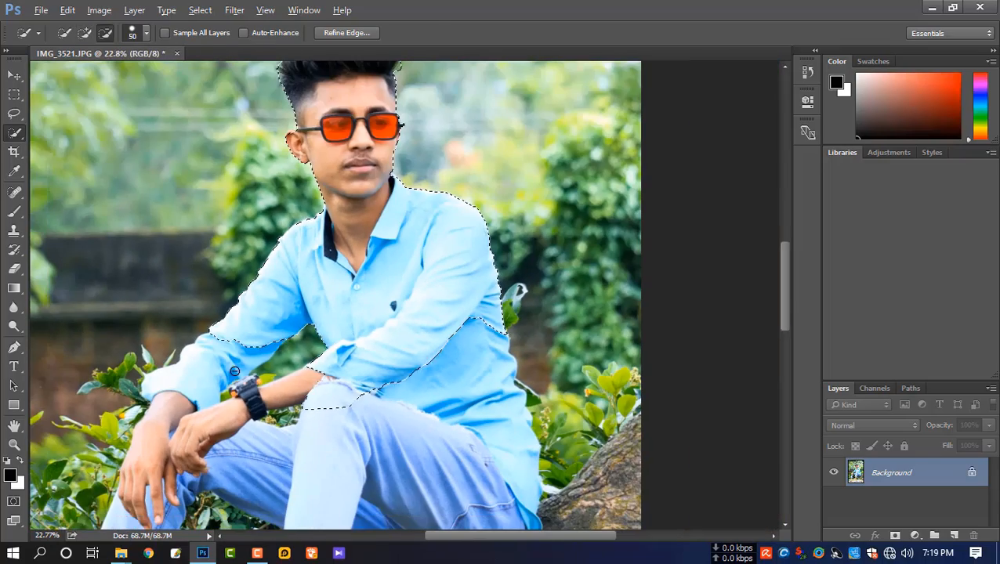
mouse_move(190, 380)
mouse_down()
mouse_move(171, 401)
mouse_move(229, 445)
mouse_move(414, 458)
mouse_up()
Step: Add the rest of the jeans, both ankles and the yellow shoes to the selection
scroll(297, 357, down, 3)
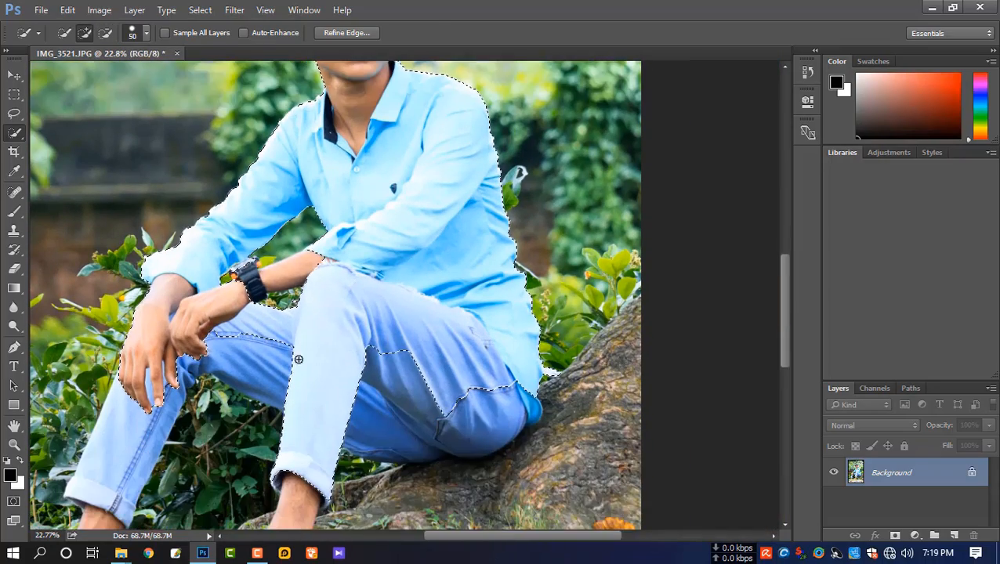
scroll(328, 233, down, 2)
mouse_move(334, 264)
mouse_down()
mouse_move(463, 302)
mouse_move(403, 324)
mouse_move(312, 312)
mouse_move(259, 260)
mouse_move(220, 252)
mouse_move(132, 314)
mouse_move(75, 447)
mouse_move(109, 459)
mouse_move(293, 449)
mouse_move(232, 472)
mouse_move(297, 413)
mouse_move(304, 368)
mouse_move(293, 458)
mouse_up()
scroll(293, 458, down, 1)
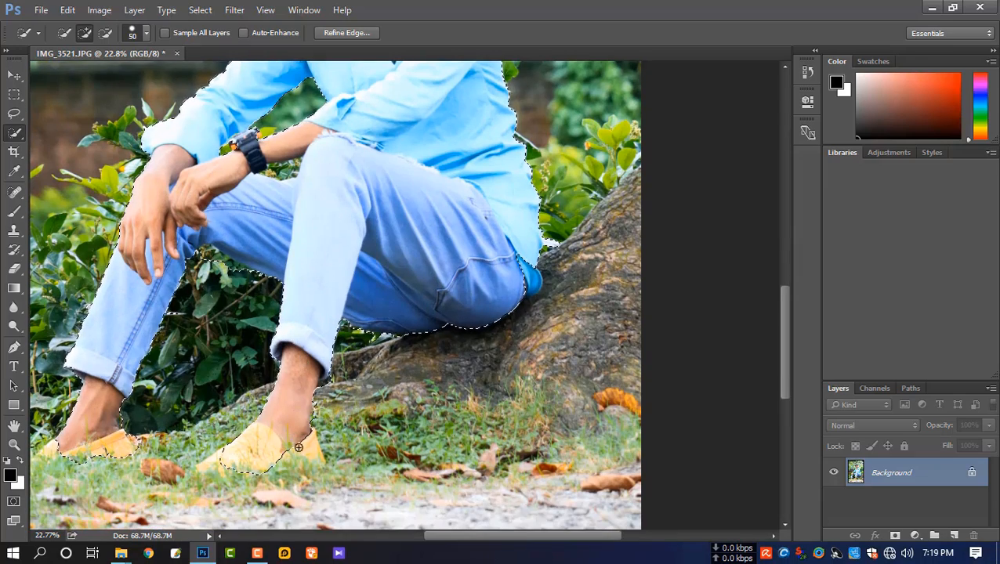
drag(227, 463, 206, 466)
Step: Add the shirt hem at the hip to the selection and subtract the foliage gap between the forearm and thigh
scroll(329, 309, up, 1)
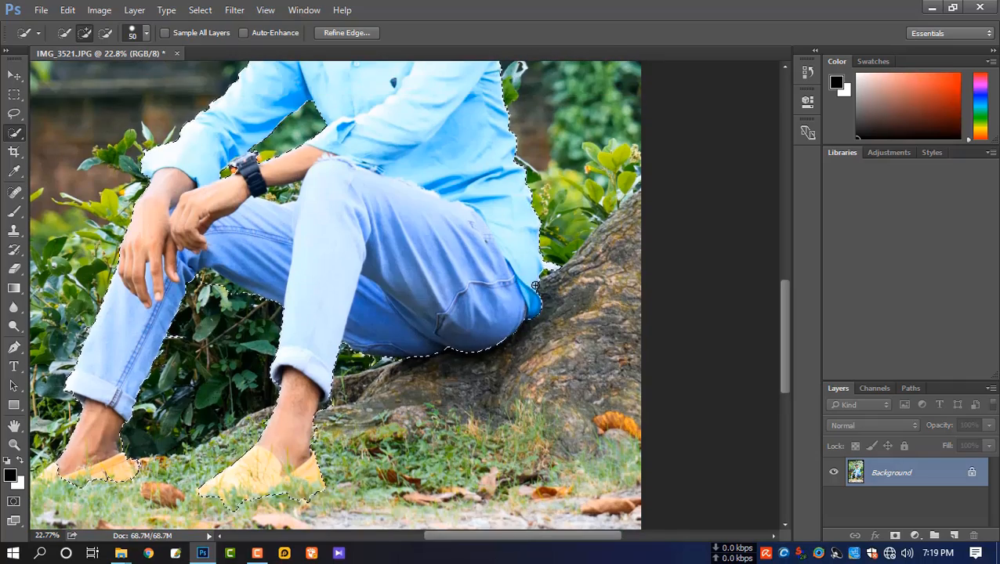
scroll(358, 305, up, 3)
scroll(358, 305, up, 3)
scroll(358, 305, down, 3)
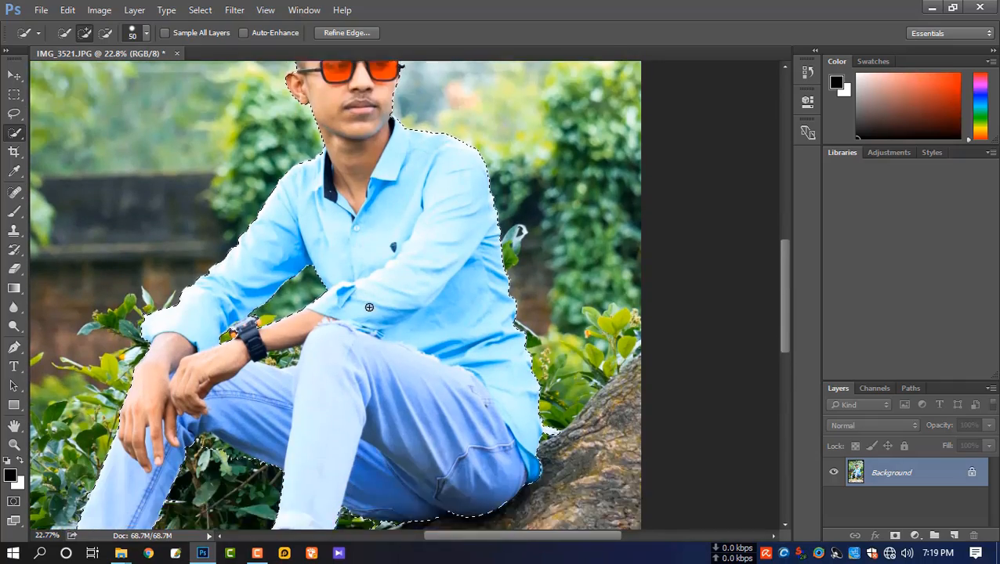
scroll(266, 360, up, 2)
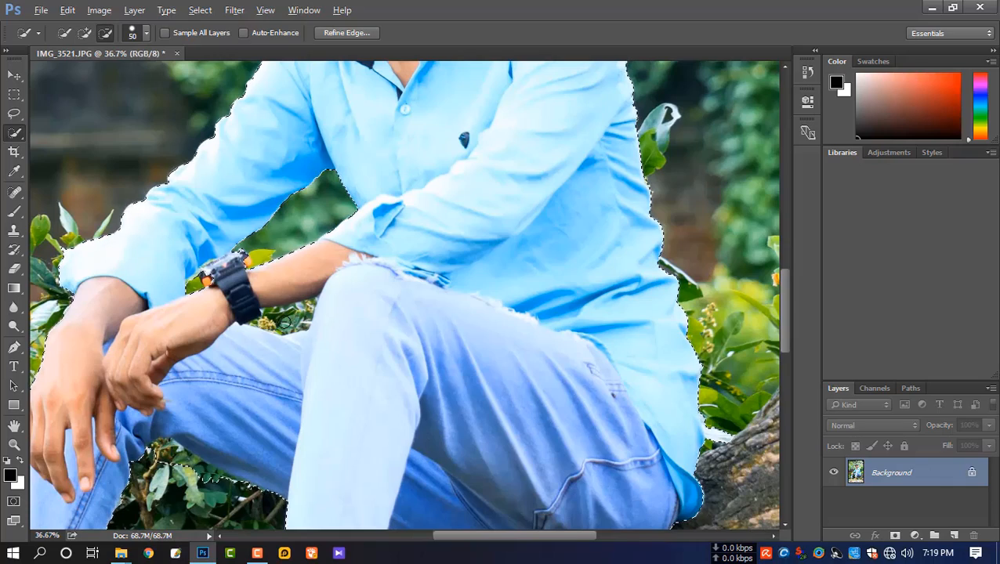
drag(264, 321, 304, 307)
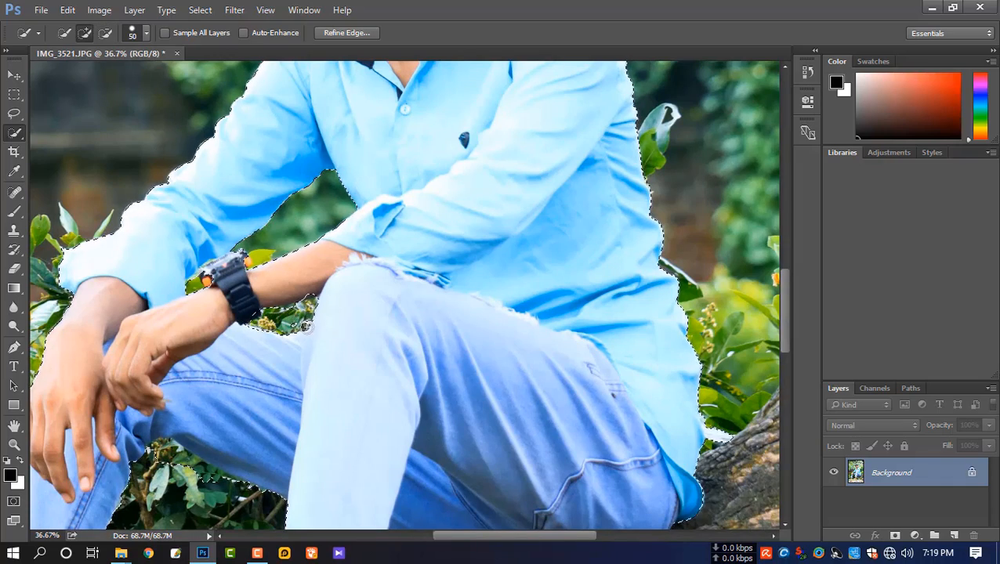
Step: Use the Lasso to add the missing edges of the wristwatch and its strap to the selection
scroll(260, 289, up, 3)
key(l)
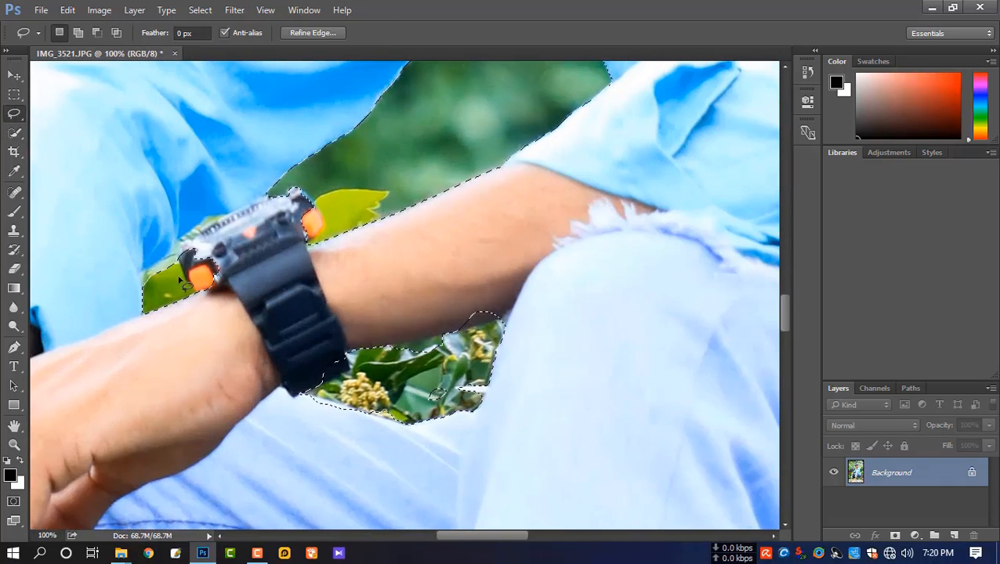
mouse_move(210, 304)
mouse_down()
mouse_move(176, 267)
mouse_move(251, 296)
mouse_up()
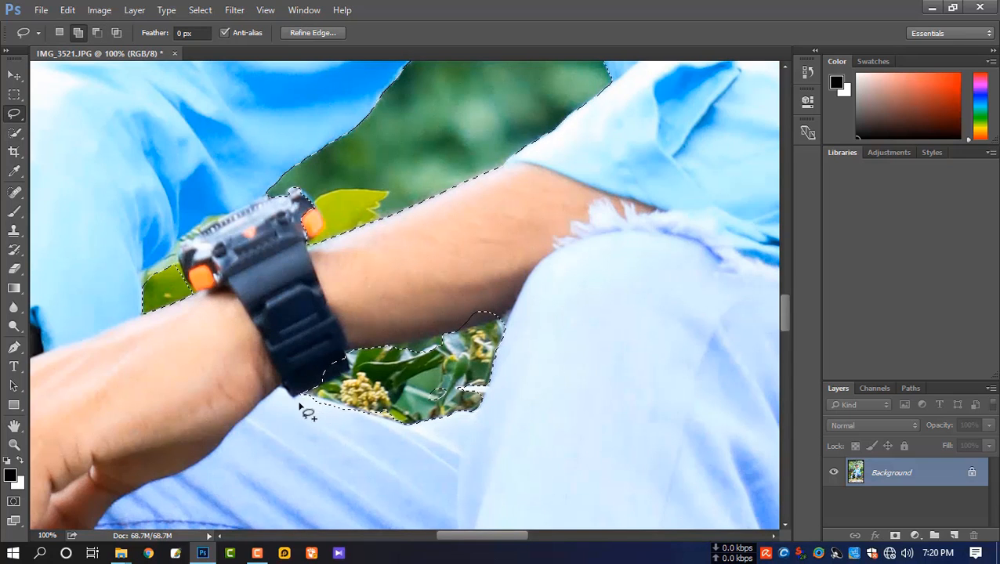
drag(353, 367, 281, 407)
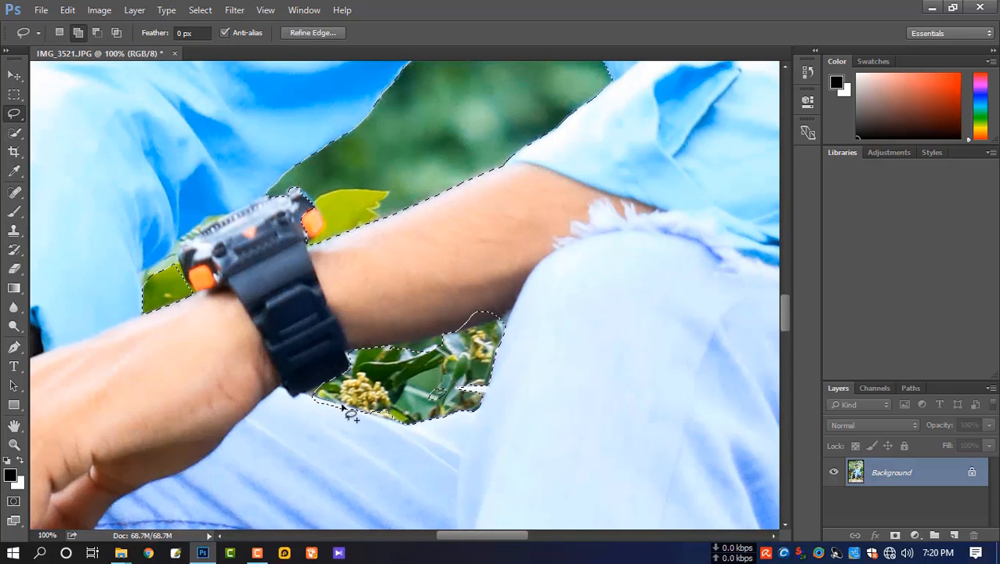
Step: Clean up the foliage gap and add the forearm's lower edge near the knee to the selection with the Lasso
key(alt+shift)
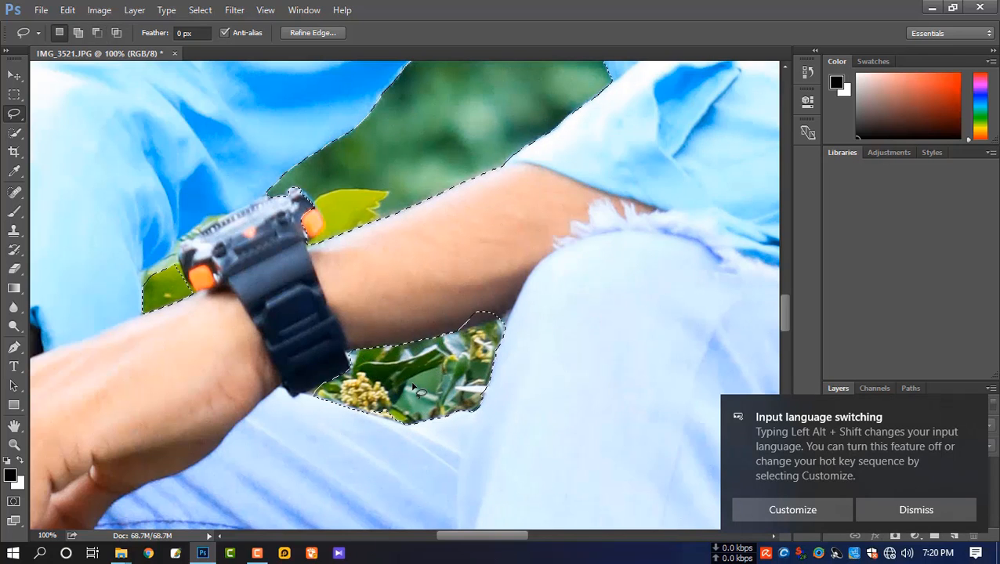
scroll(302, 278, up, 2)
key(shift)
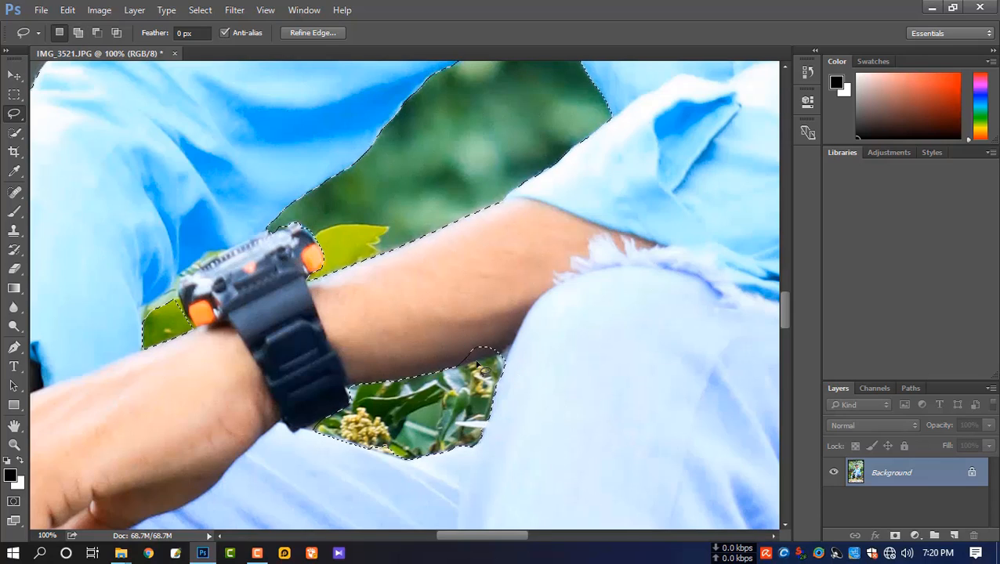
mouse_move(457, 367)
mouse_down()
mouse_move(527, 349)
mouse_move(458, 350)
mouse_move(517, 360)
mouse_move(557, 343)
mouse_up()
Step: Correct the selection outline around both yellow shoes with the Lasso
scroll(585, 343, down, 4)
scroll(586, 343, down, 2)
scroll(548, 321, down, 2)
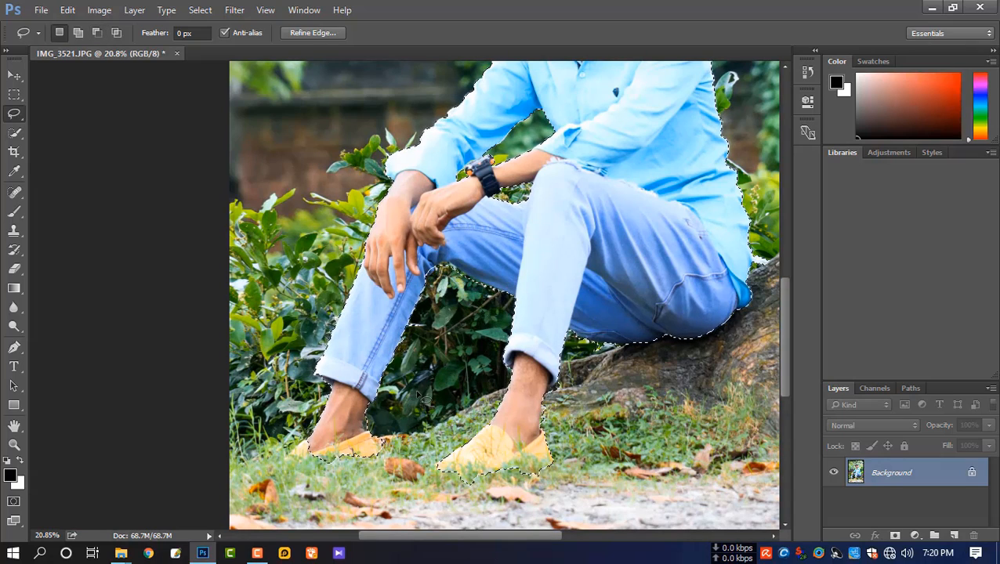
key(shift)
drag(292, 455, 327, 457)
drag(462, 456, 439, 469)
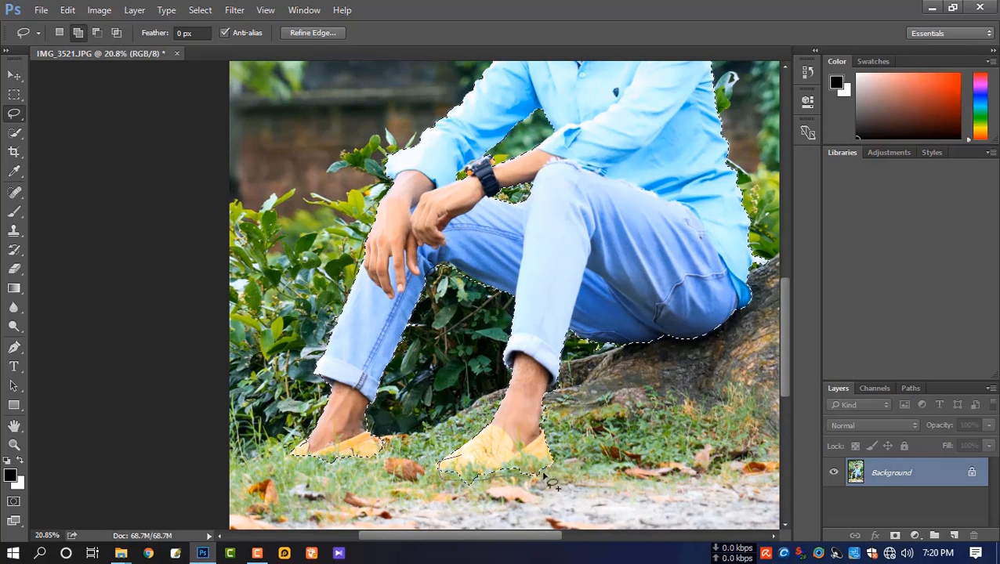
scroll(549, 438, up, 3)
scroll(548, 374, down, 3)
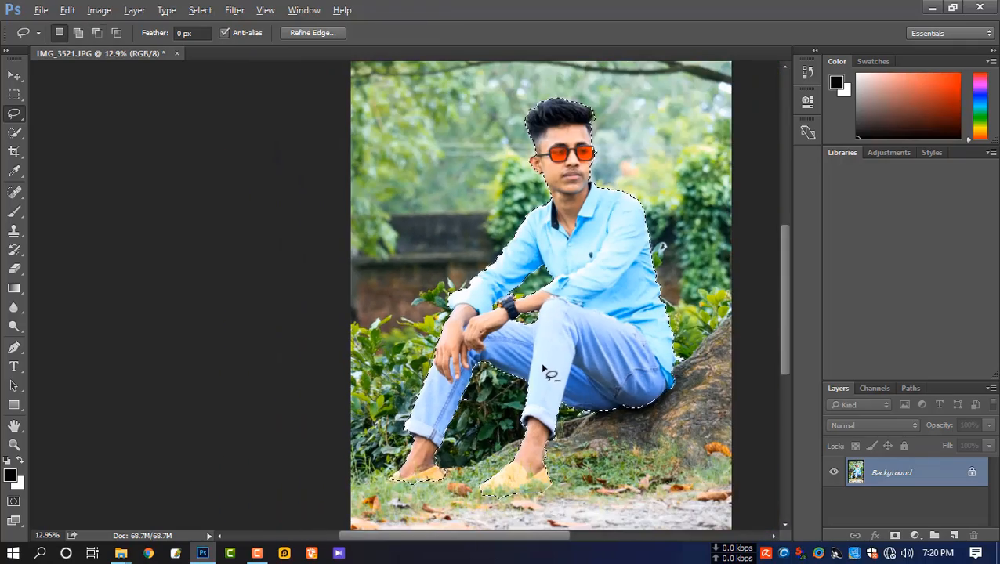
Step: Open Refine Edge for the selection and brush around the hair outline to refine it
scroll(454, 367, down, 2)
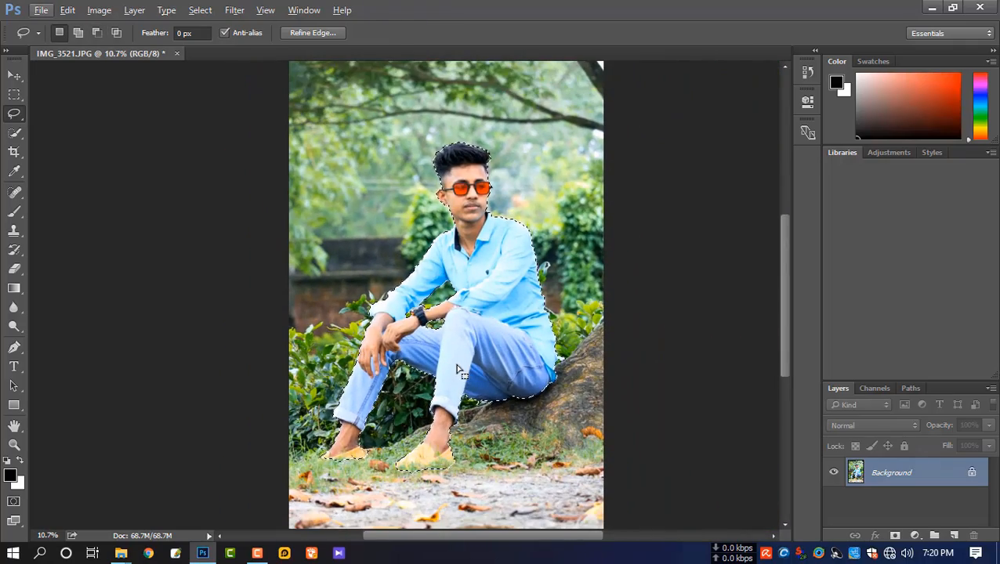
click(330, 33)
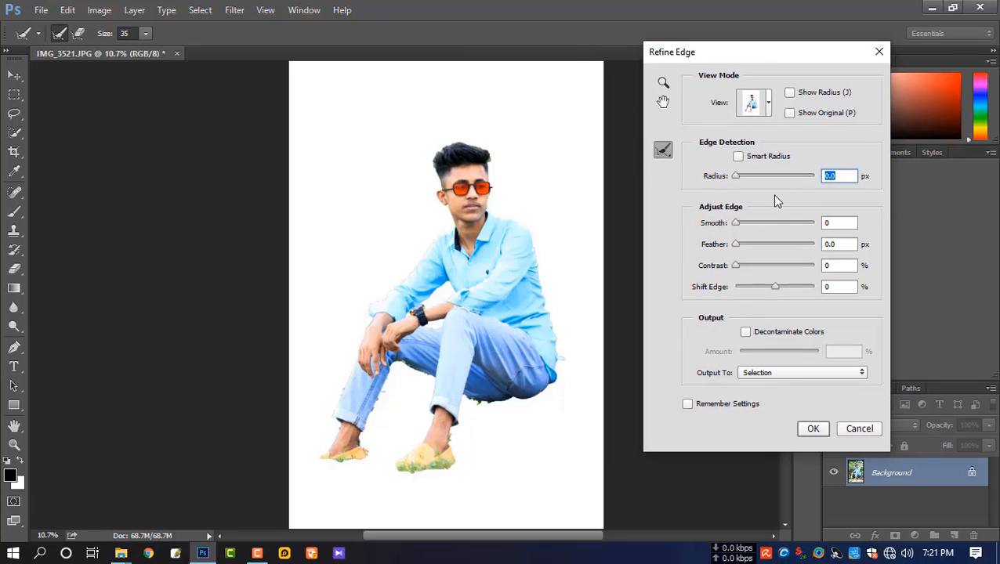
scroll(491, 191, up, 5)
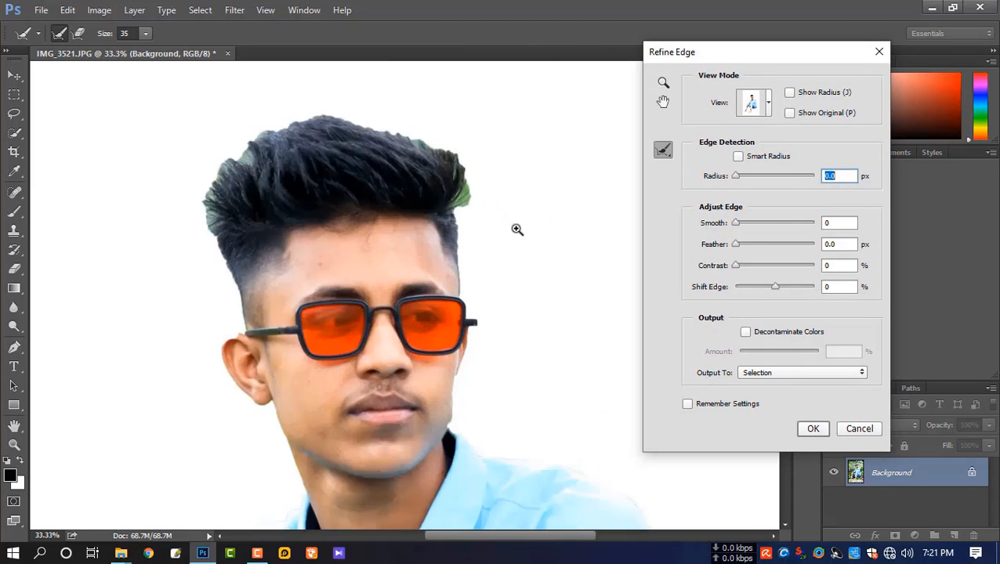
mouse_move(470, 144)
mouse_down()
mouse_move(477, 166)
mouse_move(435, 108)
mouse_move(364, 84)
mouse_up()
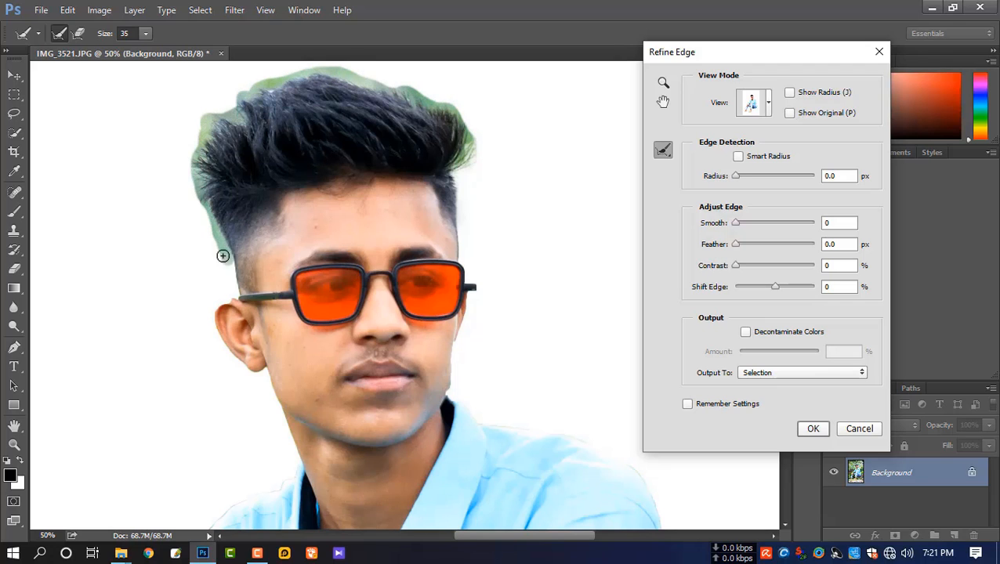
drag(457, 183, 477, 213)
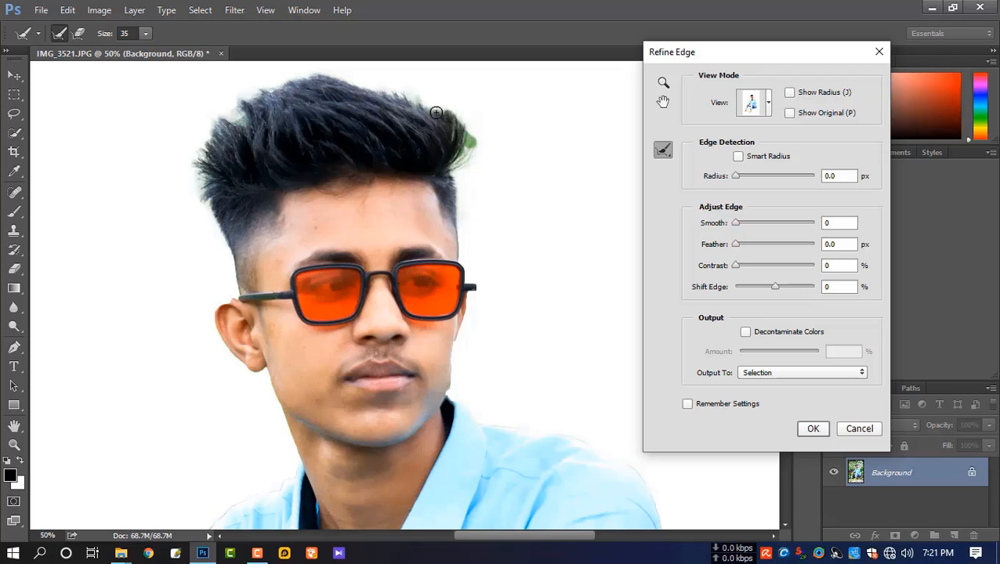
Step: Brush the Refine Edge tool around the ear, the end of the sunglasses, the cheek and the shirt collar
scroll(556, 262, down, 2)
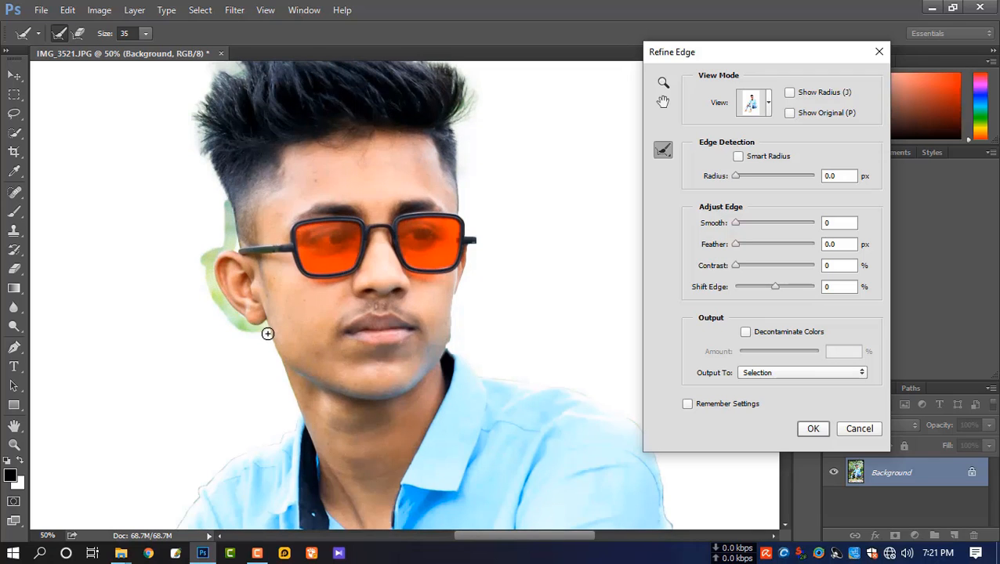
scroll(285, 384, down, 1)
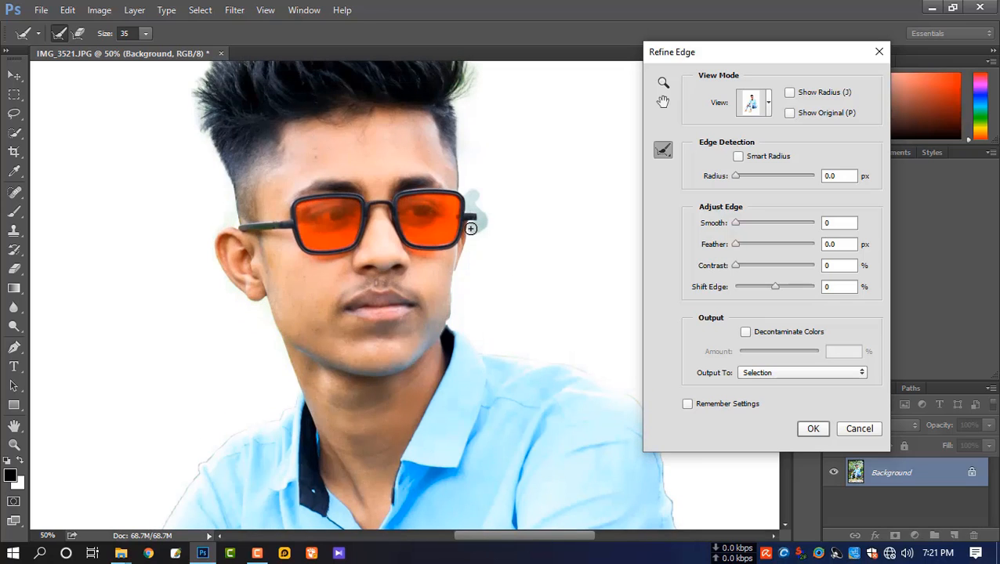
drag(460, 324, 529, 357)
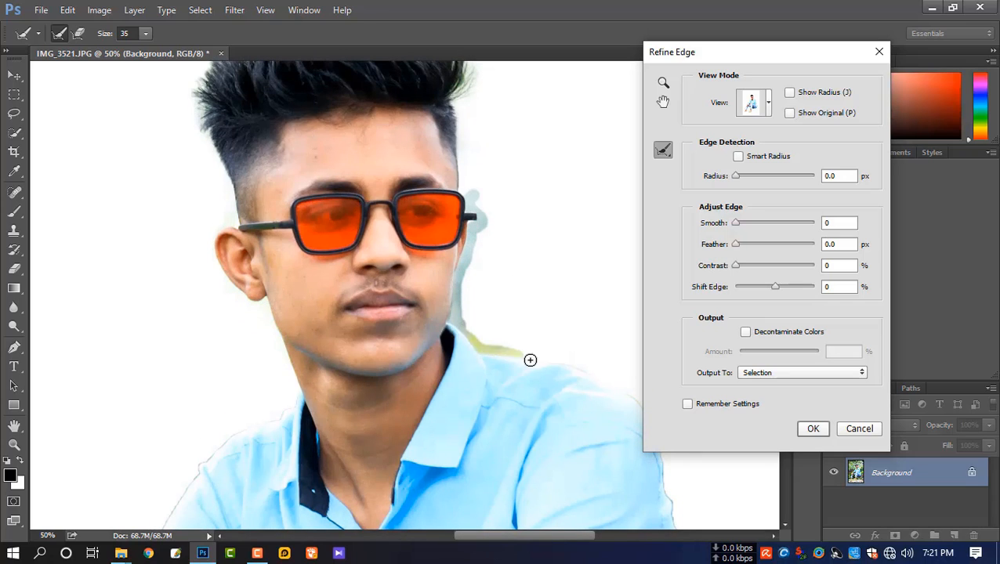
Step: Refine the selection edge along the man's shoulder and down the outer edge of the bent shirt sleeve
scroll(469, 312, down, 2)
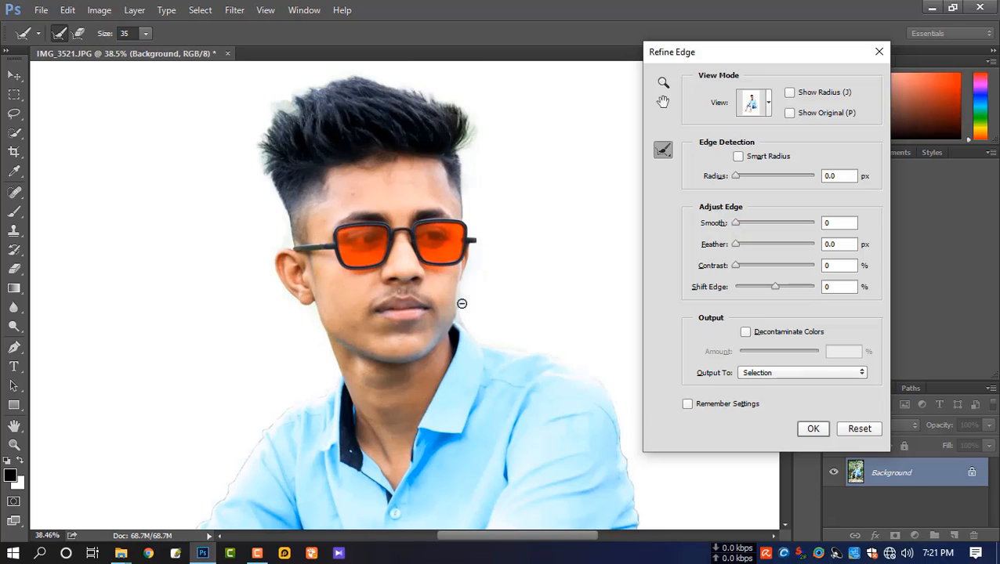
scroll(478, 317, down, 2)
drag(476, 317, 411, 246)
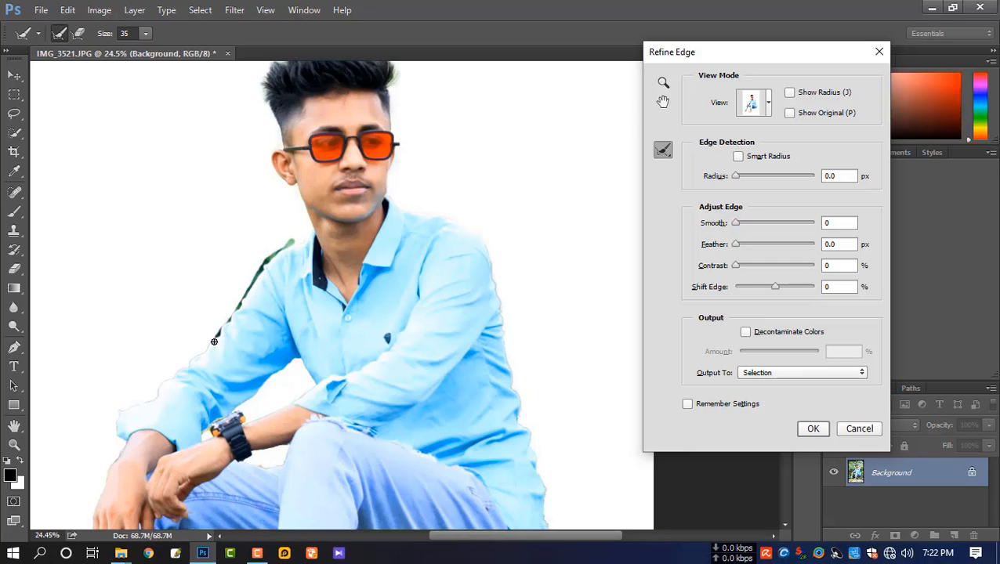
ctrl+click(260, 332)
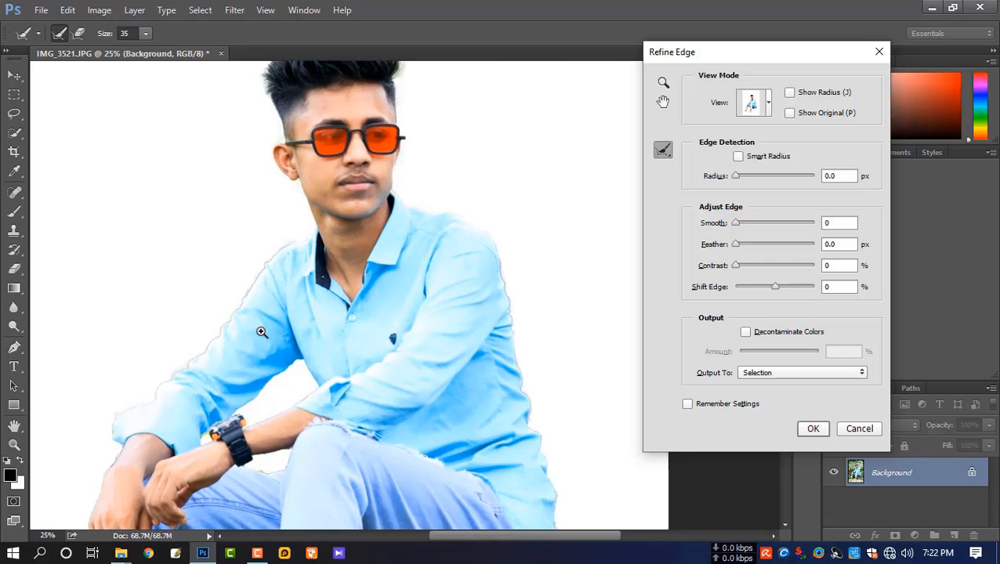
ctrl+click(249, 330)
ctrl+click(237, 328)
ctrl+click(235, 328)
Step: Refine the edges of the small gap between the watch strap, the forearm and the raised knee
mouse_move(315, 174)
mouse_down()
mouse_move(297, 163)
mouse_move(235, 260)
mouse_up()
mouse_move(310, 434)
mouse_down()
mouse_move(308, 330)
mouse_move(341, 192)
mouse_move(345, 111)
mouse_move(319, 145)
mouse_up()
alt+click(307, 330)
alt+click(308, 330)
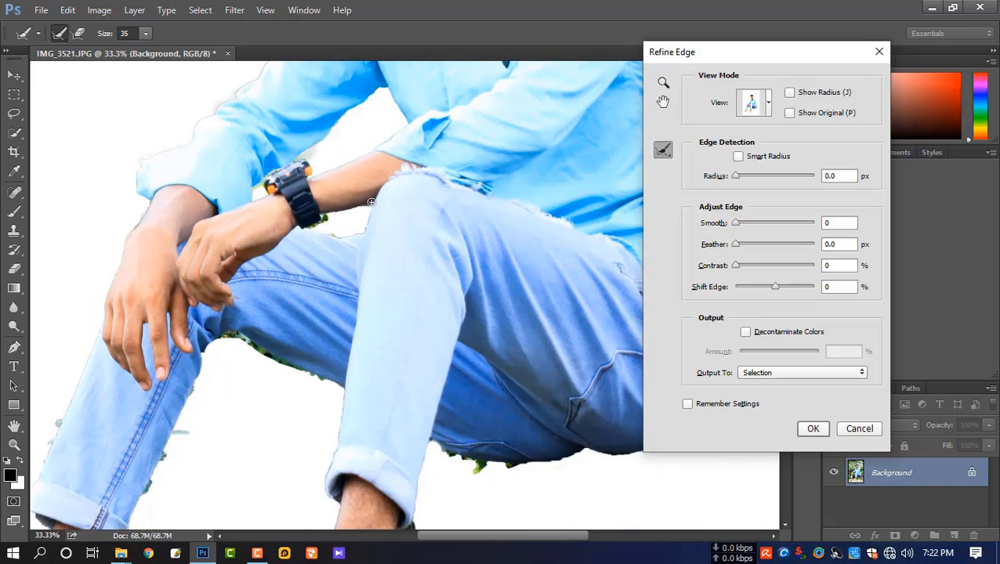
drag(346, 232, 364, 231)
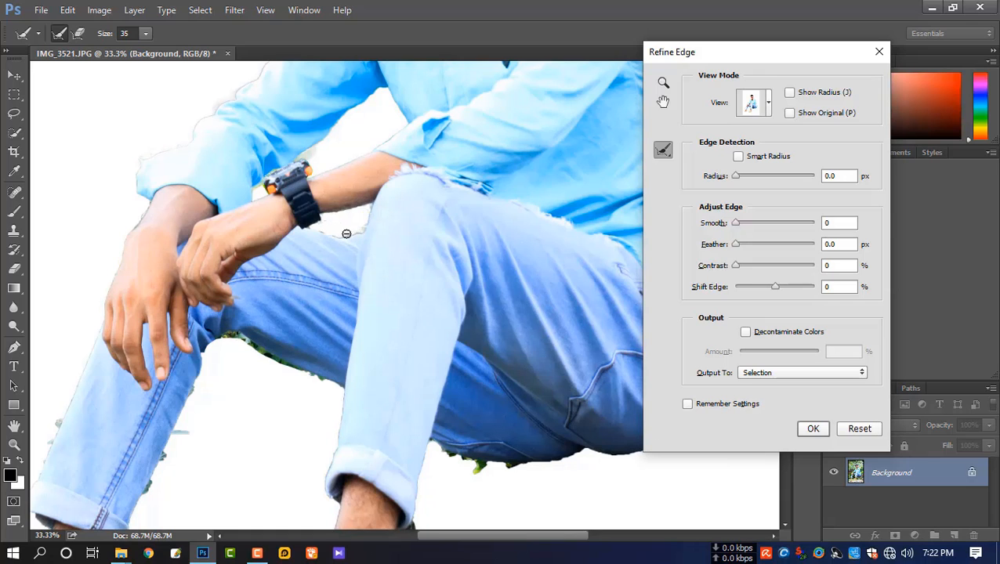
Step: Enlarge the refine brush to 70 and brush along the undersides of the thighs and the seat of the jeans
drag(324, 362, 321, 265)
alt+click(239, 321)
key(bracketright)
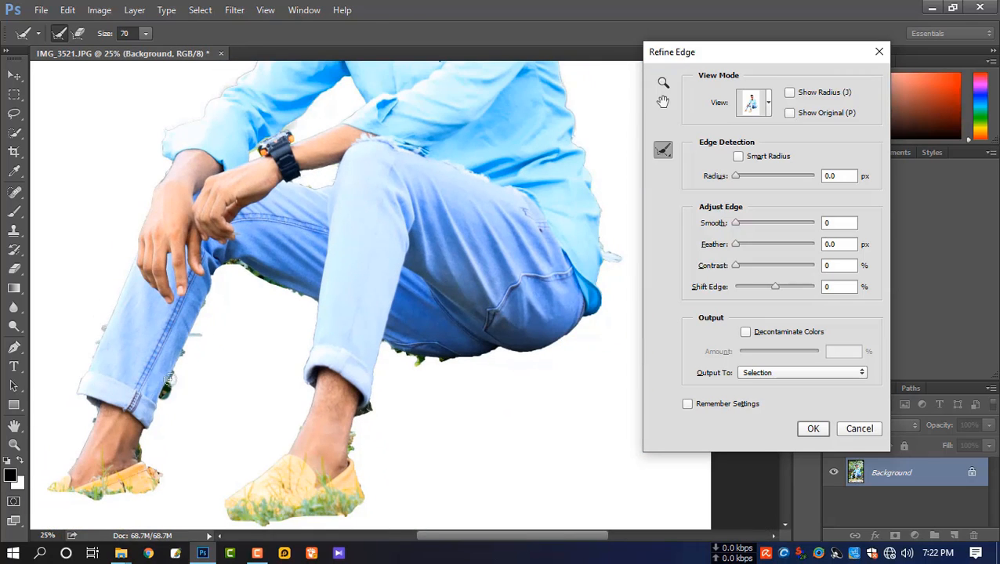
mouse_move(215, 268)
mouse_down()
mouse_move(246, 265)
mouse_move(314, 300)
mouse_up()
mouse_move(390, 344)
mouse_down()
mouse_move(567, 339)
mouse_move(599, 309)
mouse_up()
Step: Brush the refine tool around both yellow shoes and the ankles to soften their grassy edges
drag(362, 470, 374, 326)
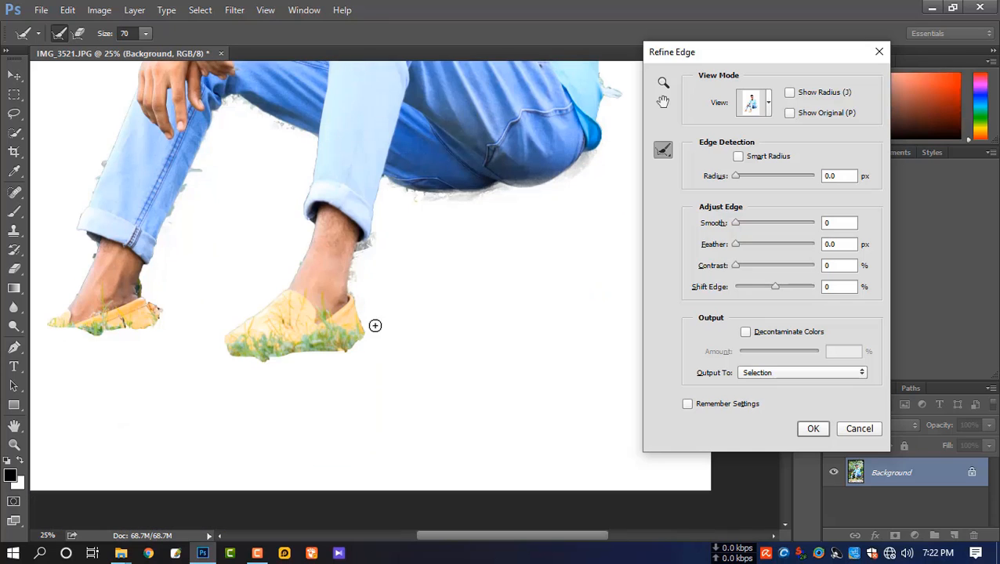
drag(322, 351, 215, 356)
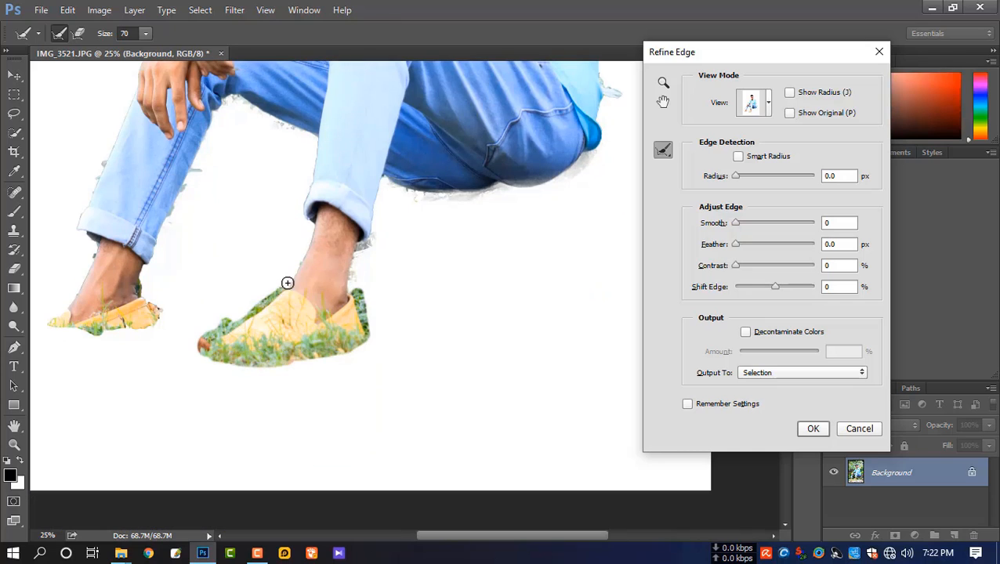
mouse_move(288, 283)
mouse_down()
mouse_move(302, 252)
mouse_move(312, 134)
mouse_move(294, 188)
mouse_up()
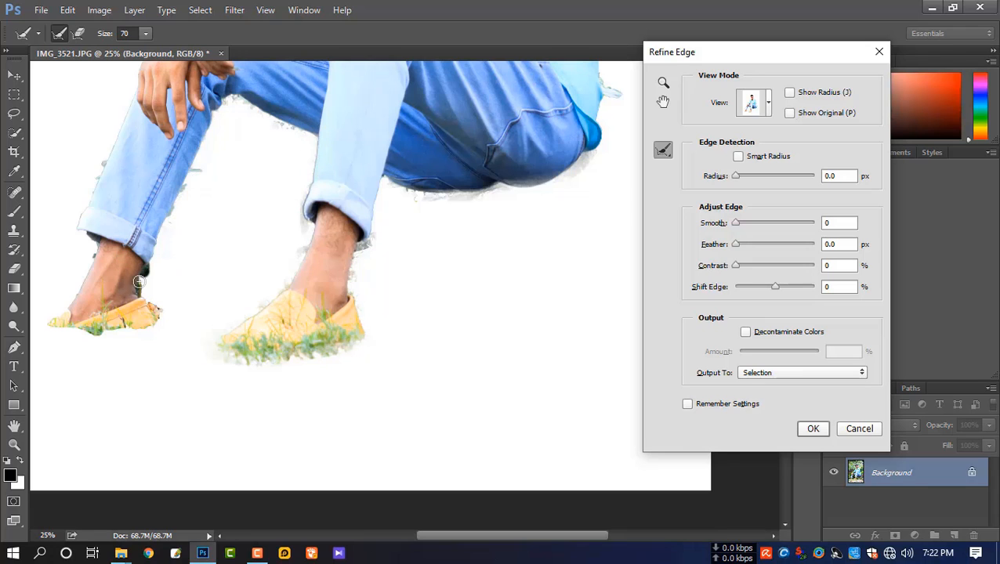
mouse_move(139, 281)
mouse_down()
mouse_move(158, 317)
mouse_move(100, 337)
mouse_up()
Step: Refine the outer edge of the far trouser leg, the hanging hand and the shirt cuff
drag(224, 382, 377, 393)
mouse_move(242, 345)
mouse_down()
mouse_move(161, 353)
mouse_move(214, 338)
mouse_move(186, 342)
mouse_move(240, 280)
mouse_move(264, 158)
mouse_move(273, 246)
mouse_move(262, 275)
mouse_up()
scroll(345, 223, up, 5)
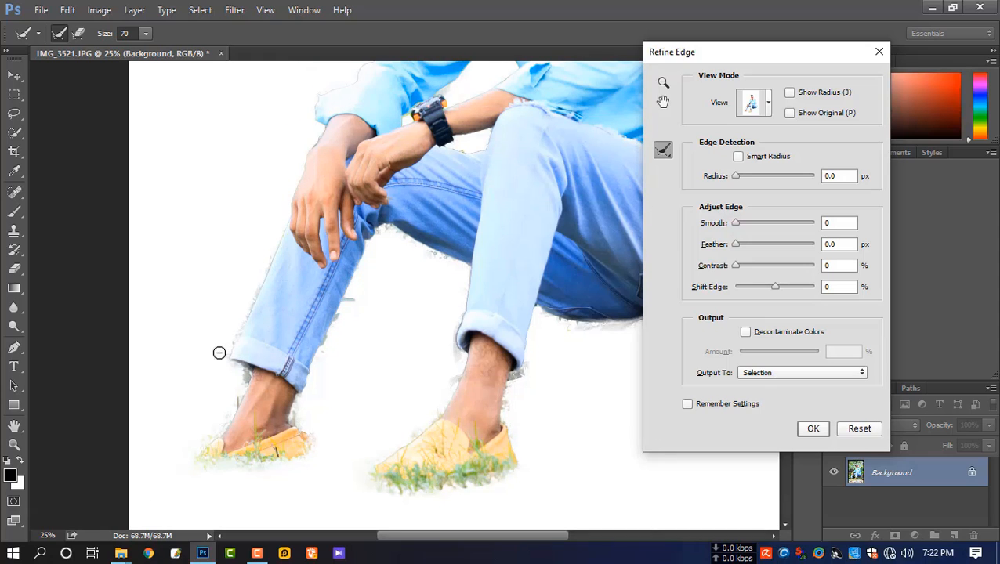
scroll(337, 325, up, 5)
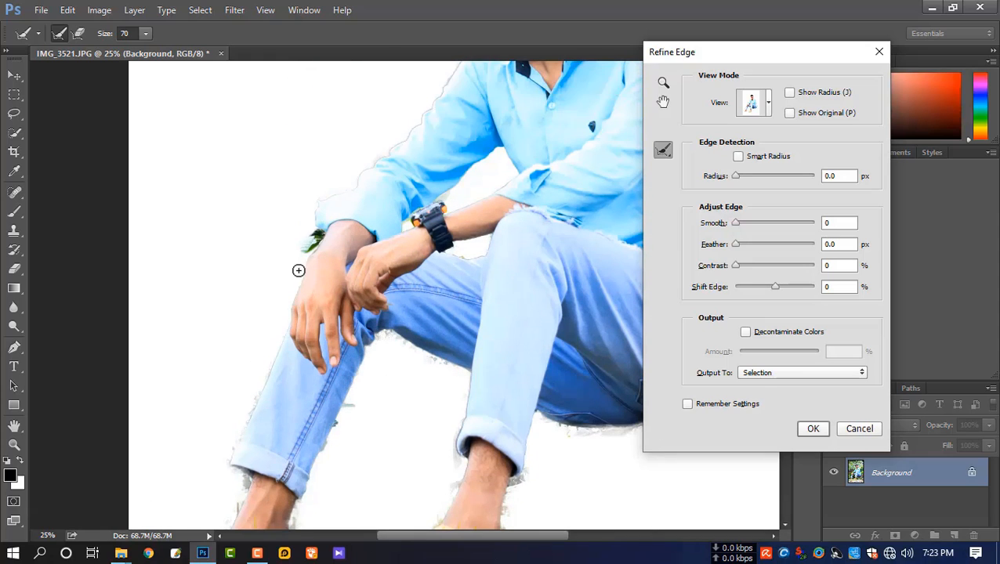
scroll(345, 185, up, 2)
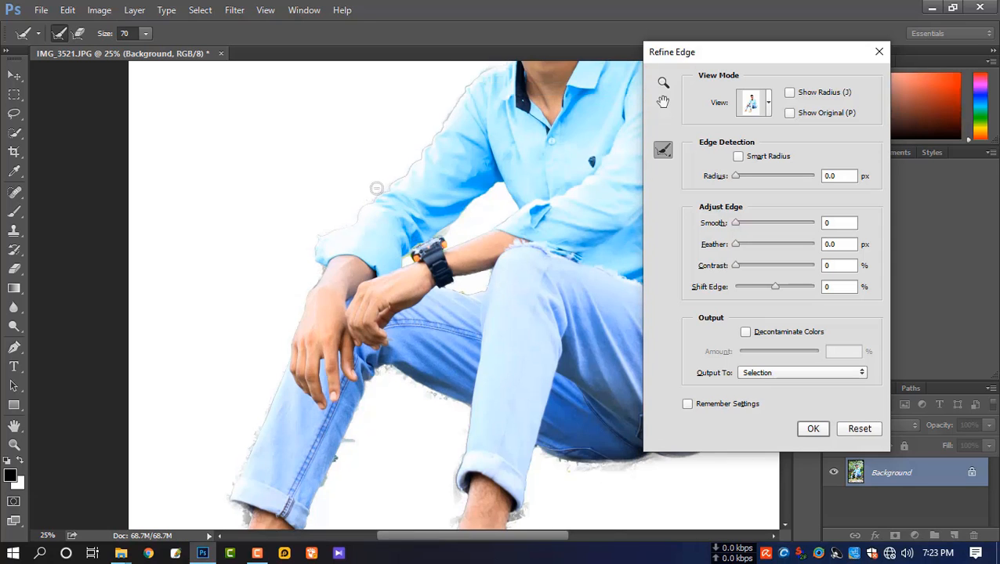
Step: Output the refined selection to a new layer from Refine Edge
scroll(477, 307, down, 5)
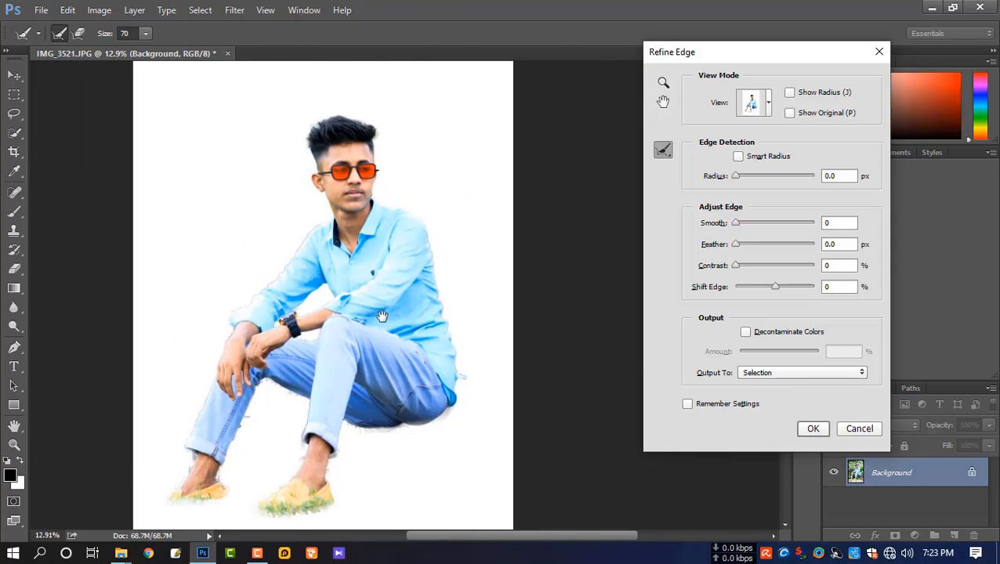
click(768, 377)
click(776, 406)
click(817, 429)
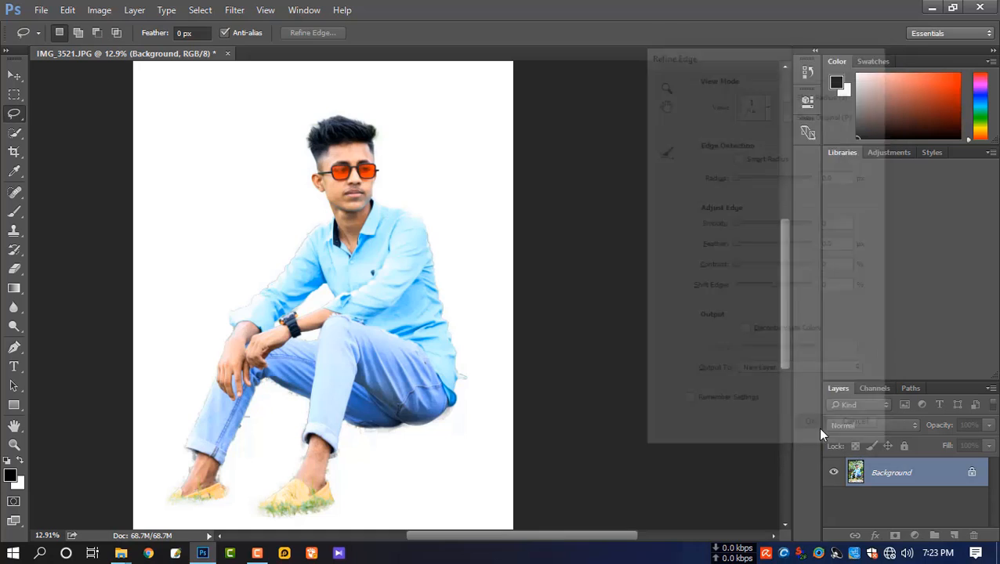
drag(337, 318, 370, 318)
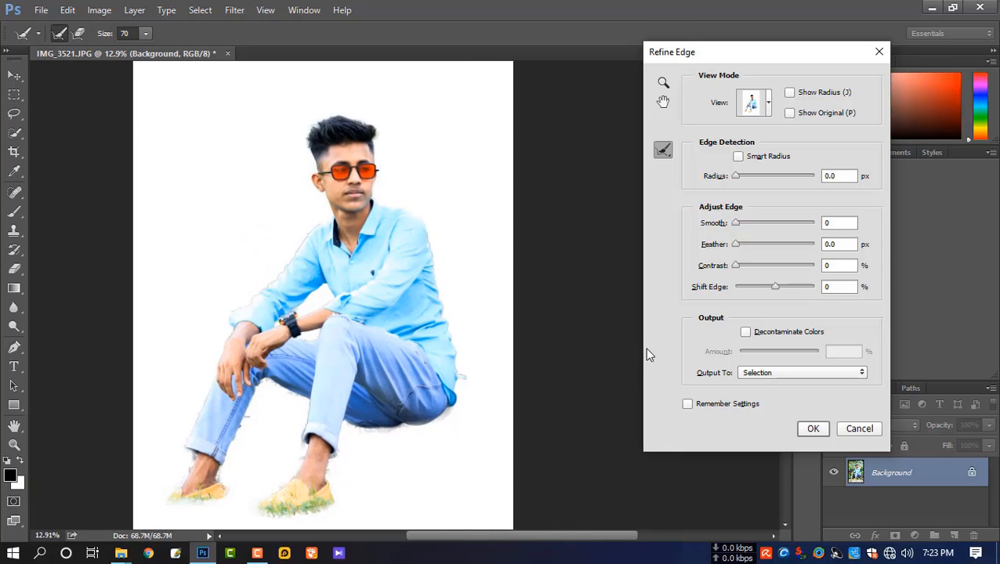
click(768, 374)
click(781, 405)
click(813, 428)
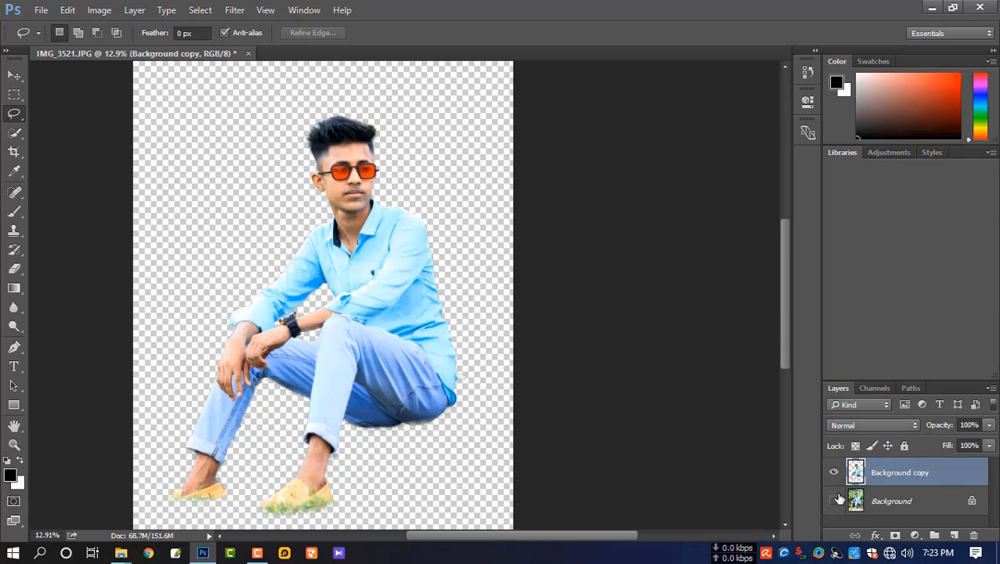
Step: Toggle the Background layer's visibility to check the cutout, leaving the layer shown and the whole photo in view
click(833, 501)
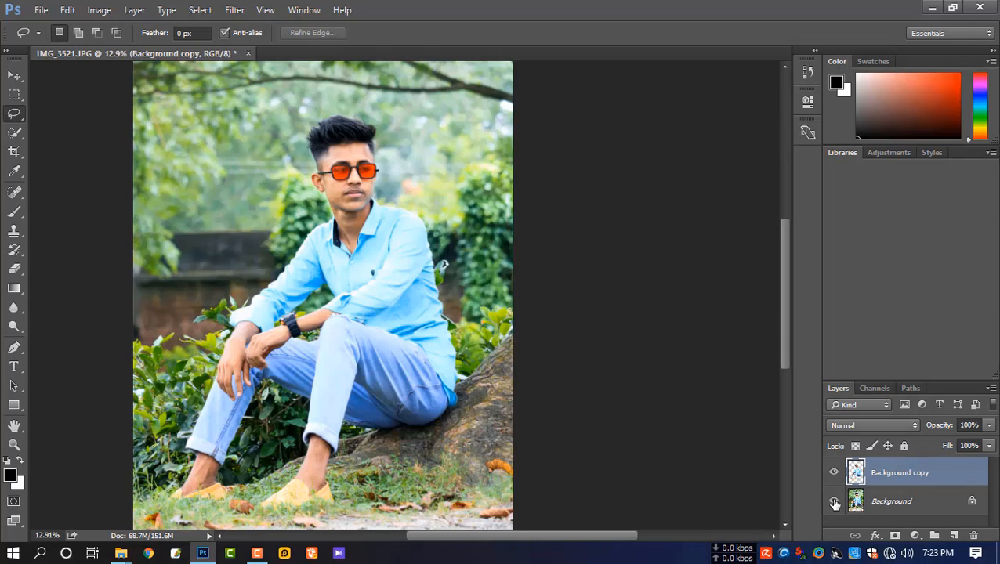
click(833, 501)
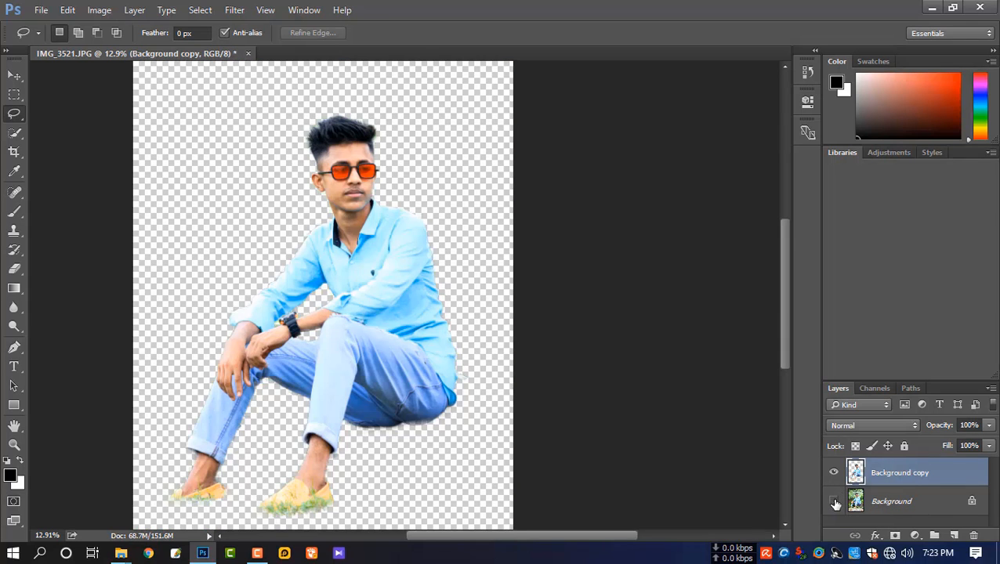
click(833, 501)
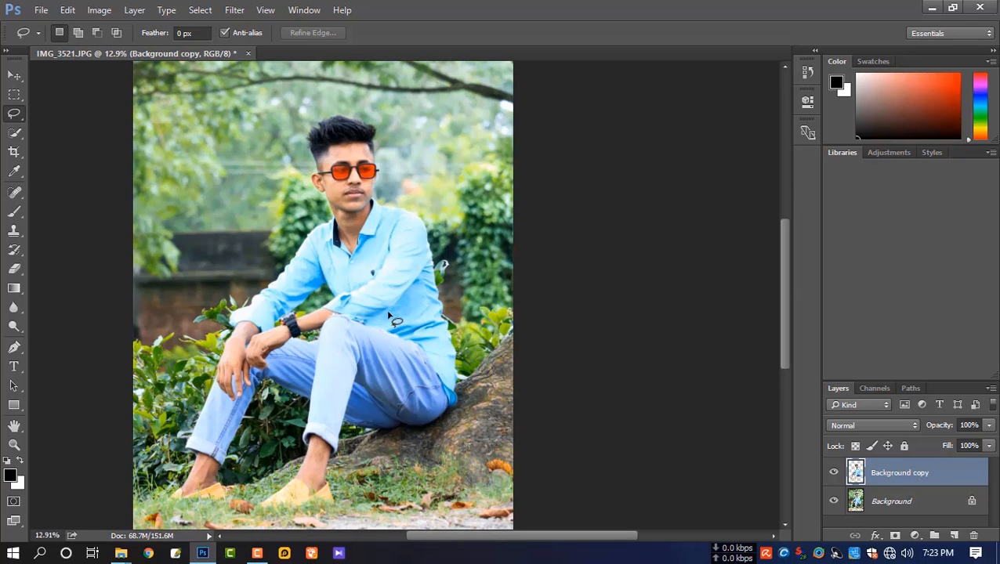
scroll(427, 325, right, 2)
scroll(333, 307, down, 1)
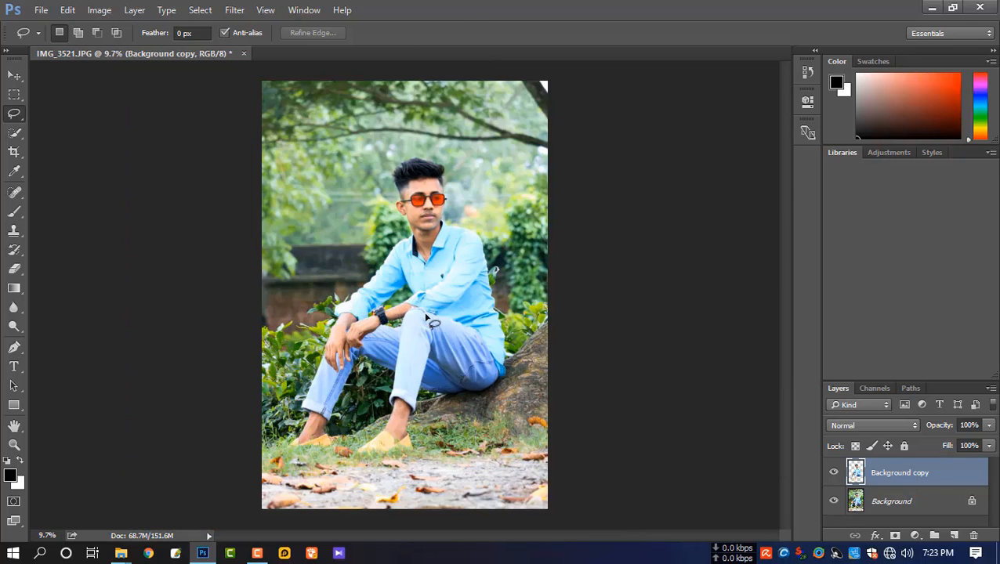
Step: Load the cutout layer's outline as a selection and expand it by 18 pixels
ctrl+click(854, 474)
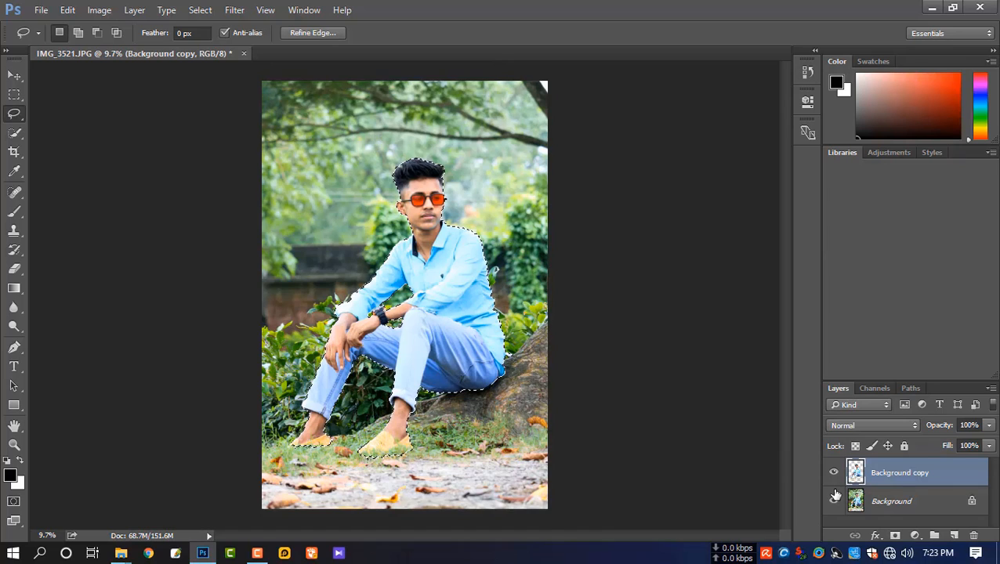
click(199, 11)
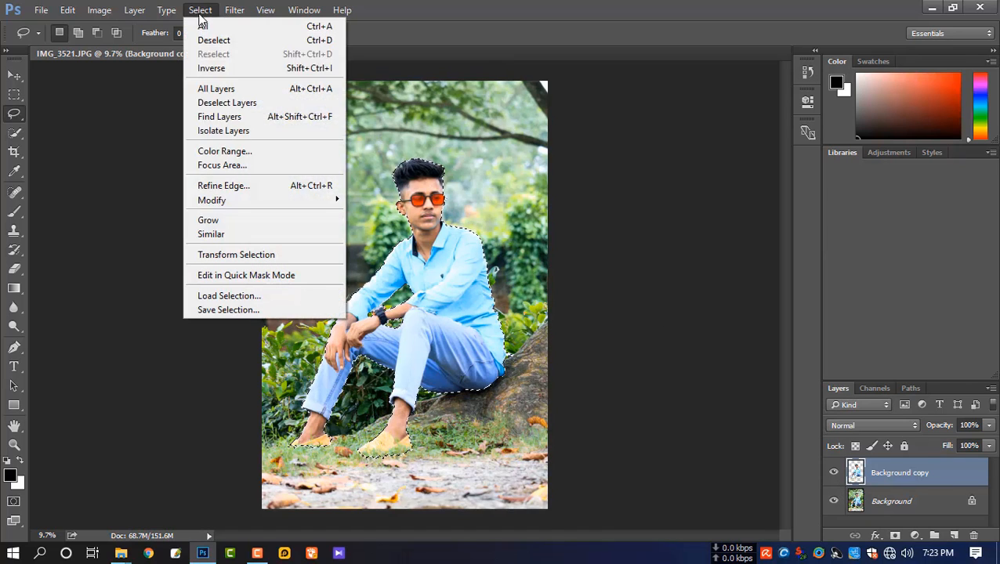
mouse_move(262, 204)
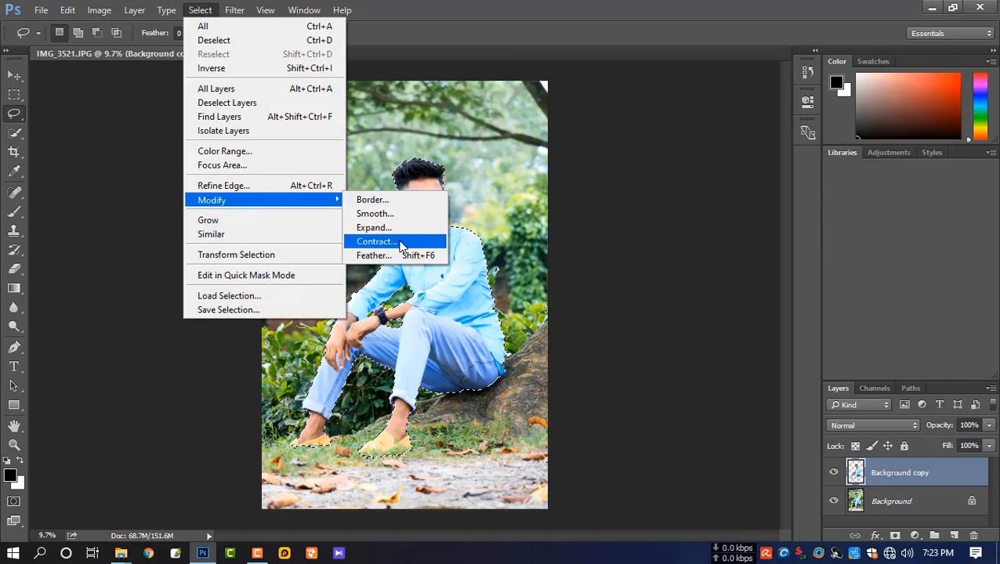
click(372, 227)
text(10)
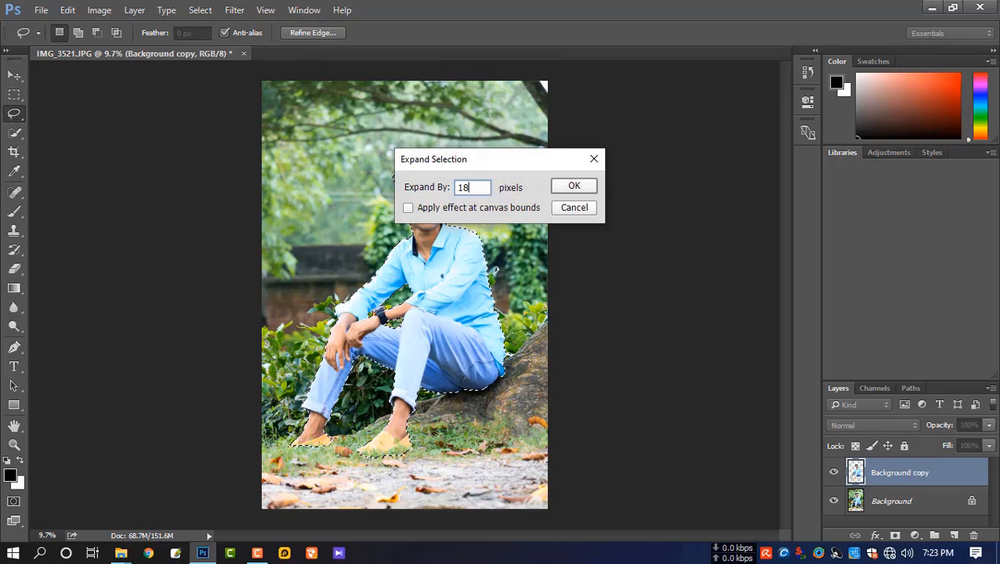
key(Return)
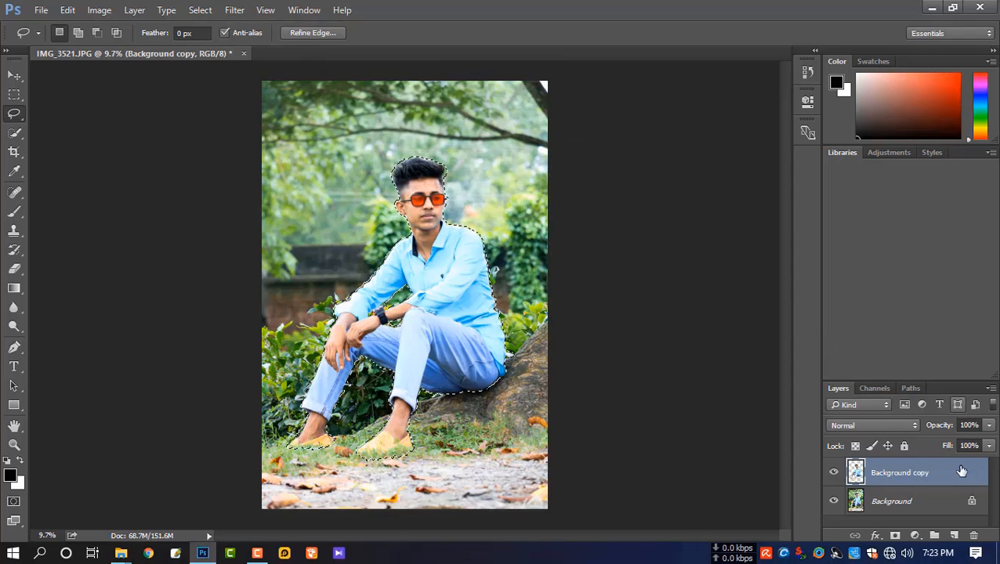
Step: Replace the selected man on the Background layer with a Content-Aware fill, deselect, and check the backdrop with the cutout hidden
click(897, 504)
right_click(448, 239)
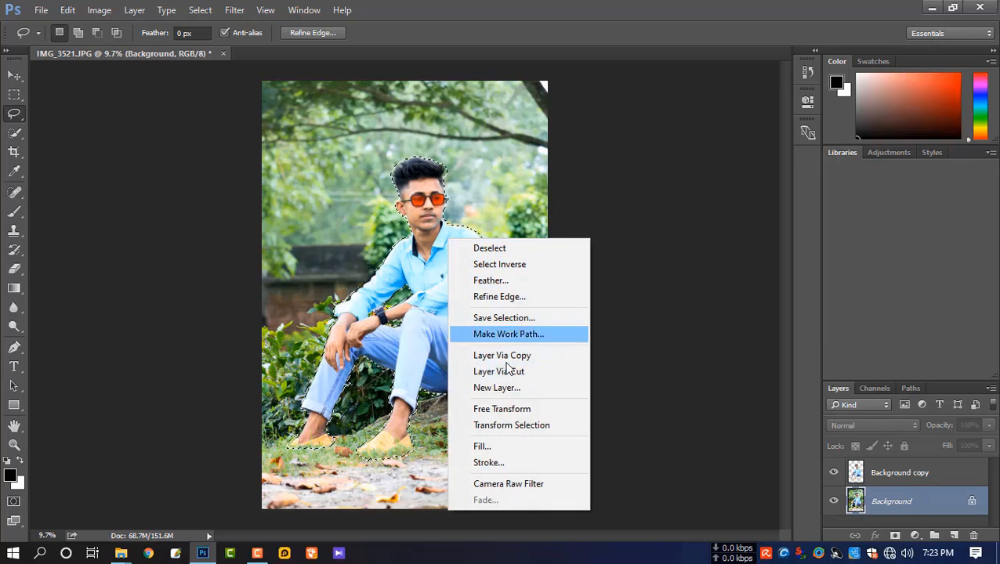
click(484, 445)
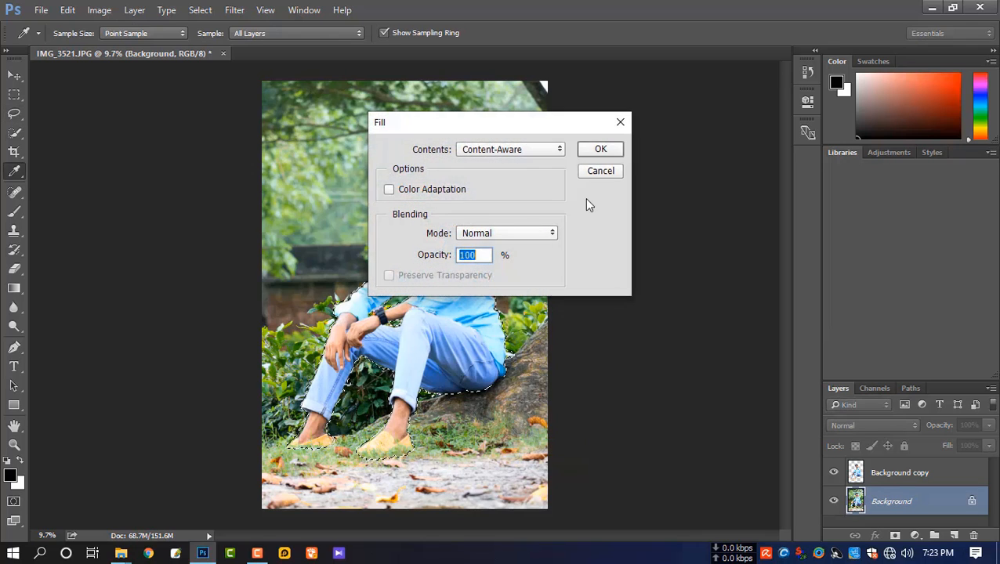
click(601, 149)
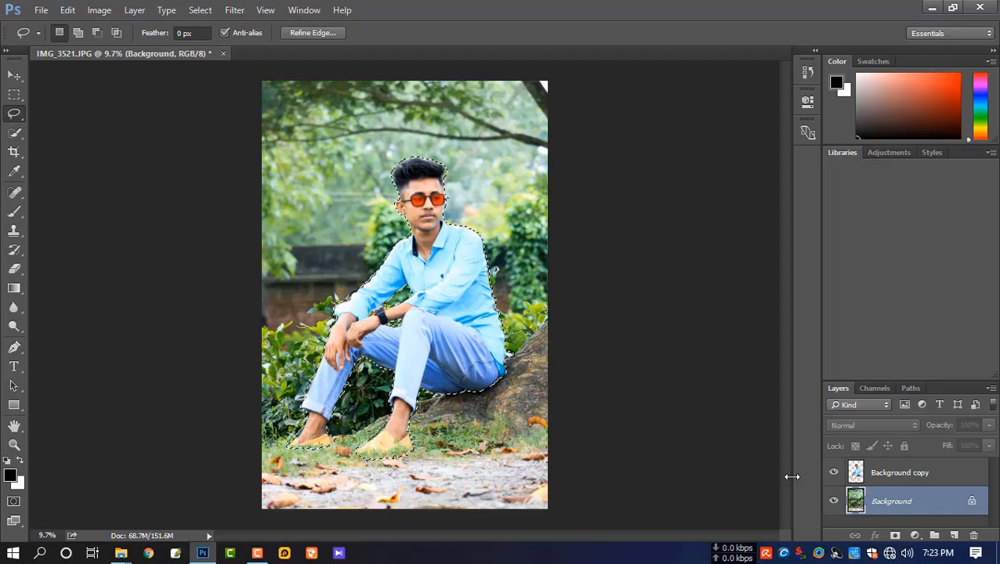
key(ctrl+d)
click(833, 473)
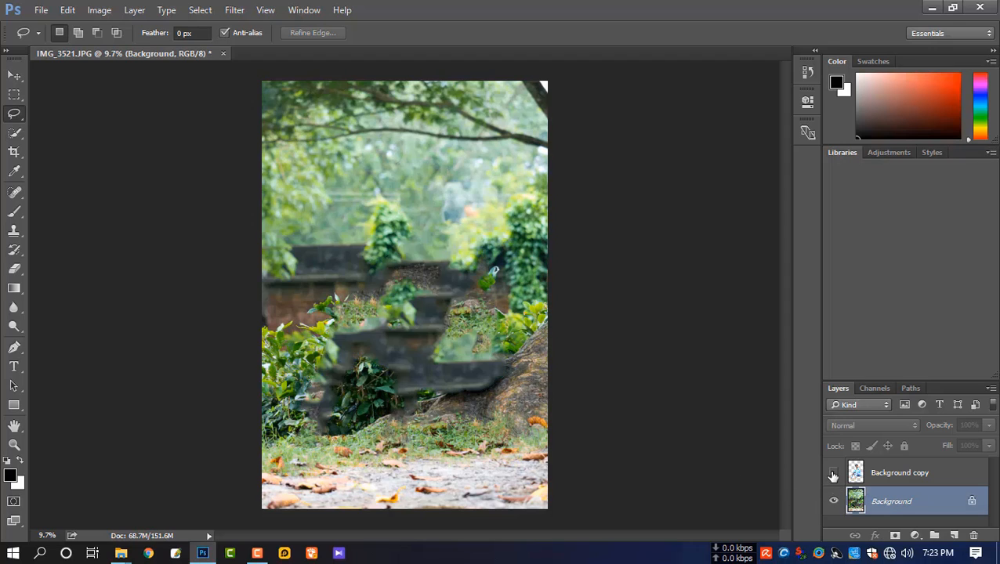
click(832, 473)
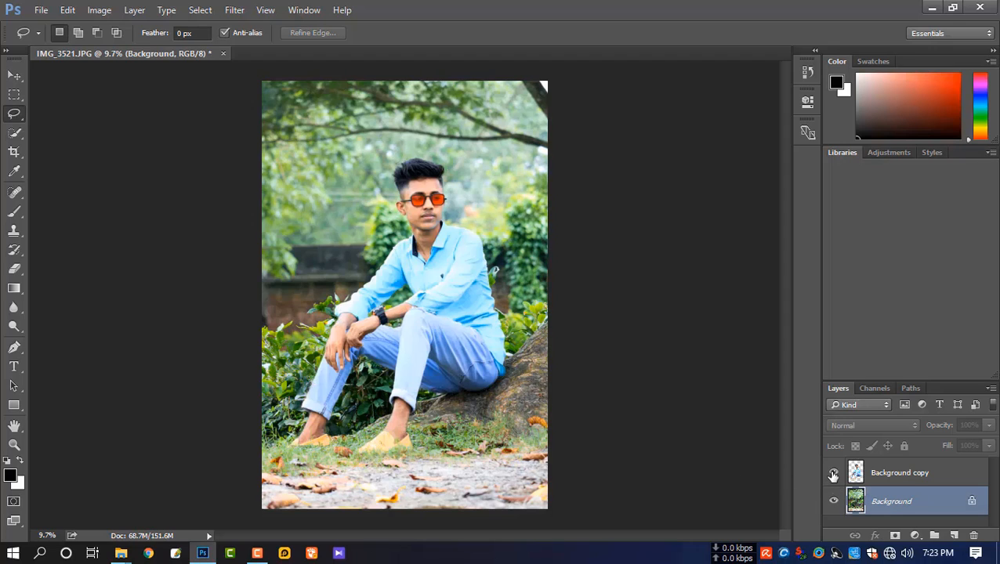
Step: Add a Color Lookup adjustment layer above the Background with the Fuji ETERNA 250D Fuji 3510 3D LUT
click(920, 538)
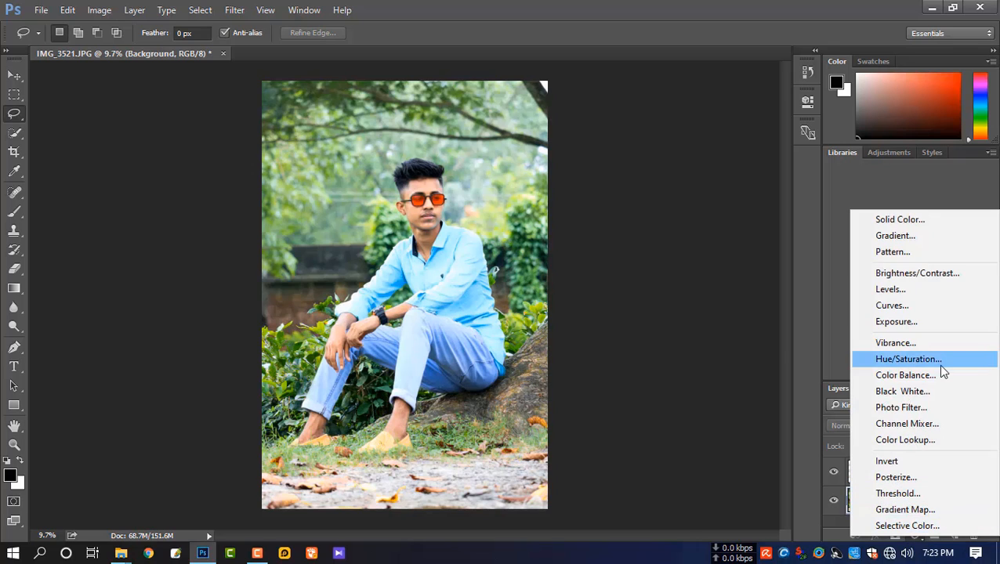
click(937, 441)
click(666, 137)
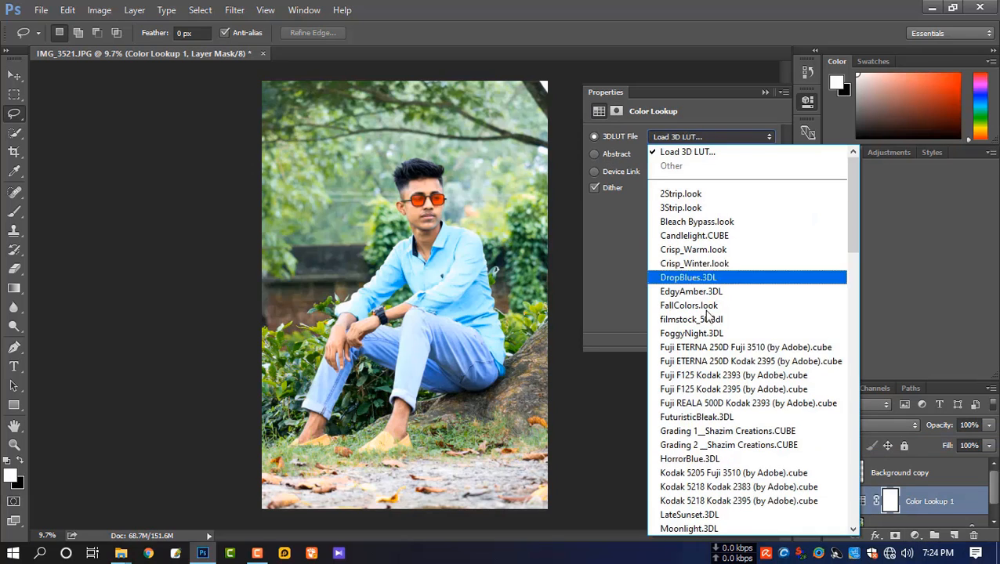
click(709, 348)
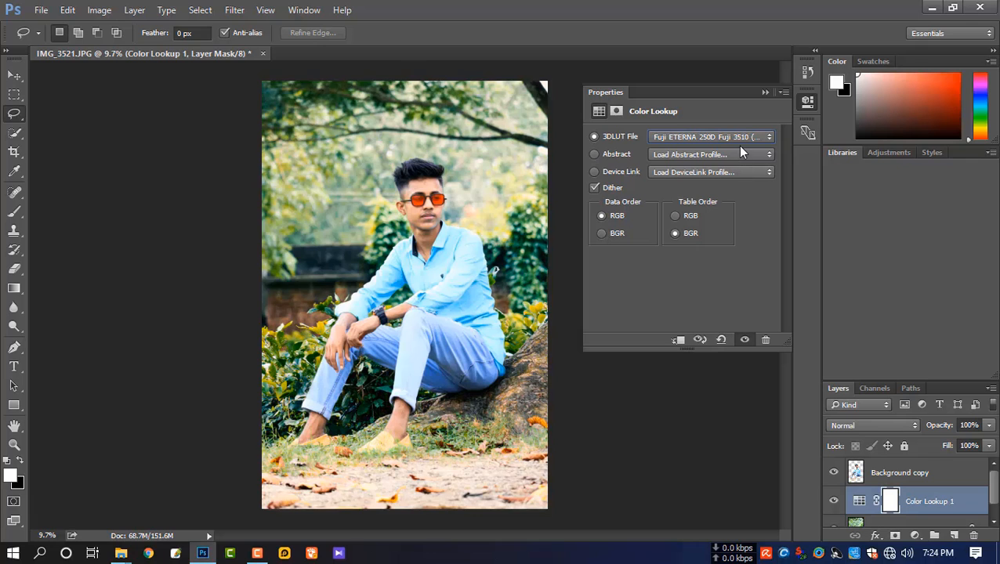
Step: Preview the successive 3D LUTs, settle on Vintage Spring __Shazim Creations, and merge the Color Lookup layer down into the Background
key(Down)
key(Down)
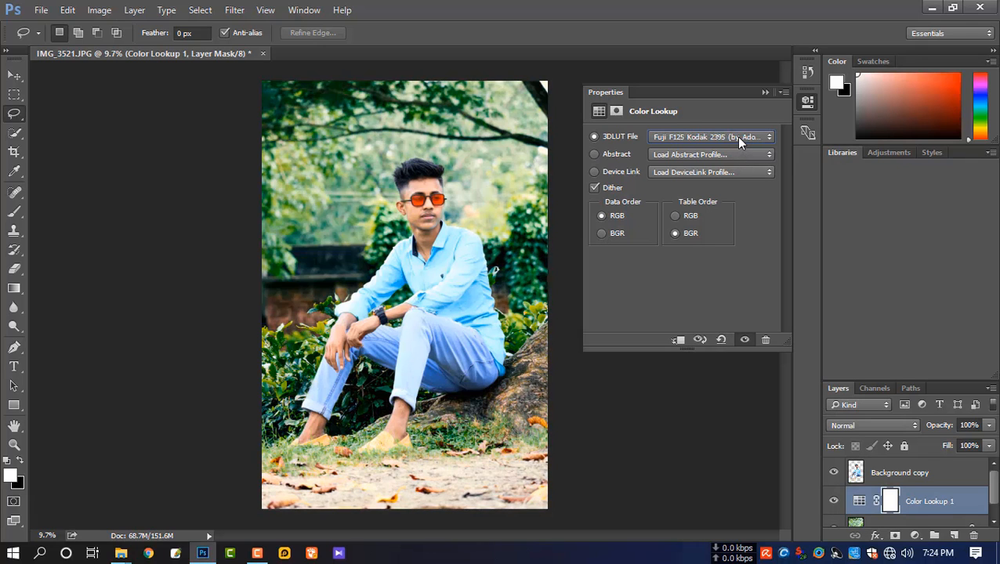
key(Down)
key(Down)
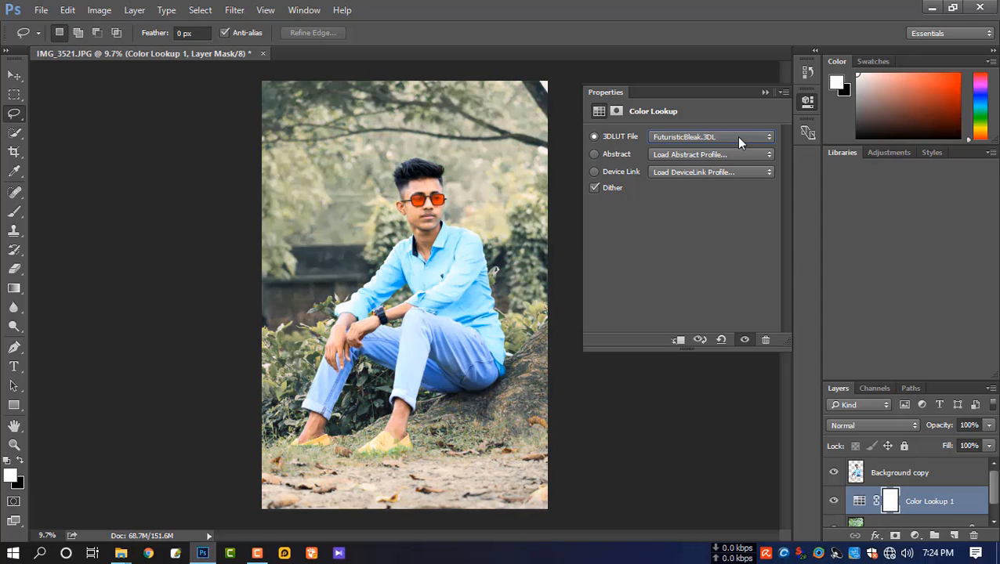
key(Down)
key(Down)
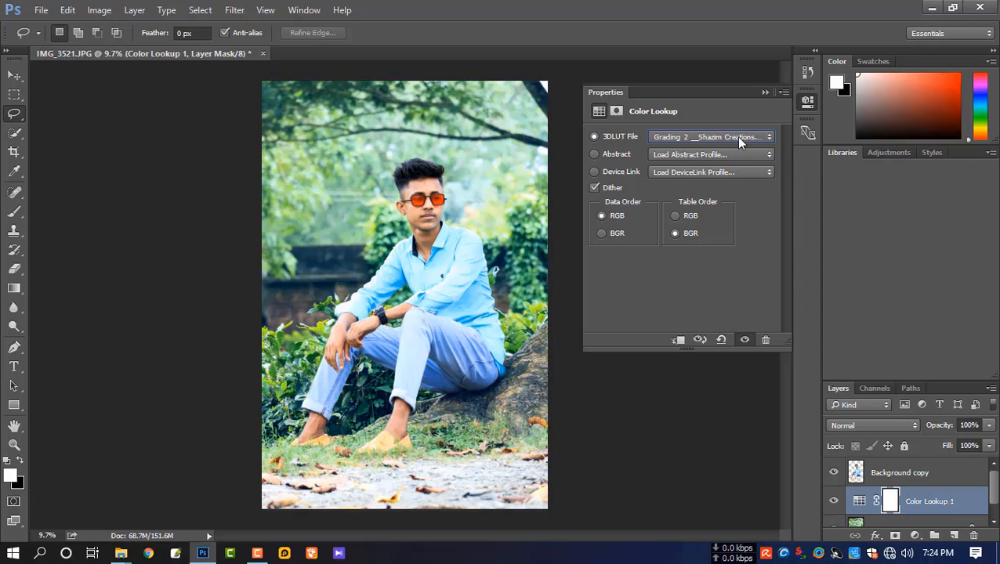
key(Down)
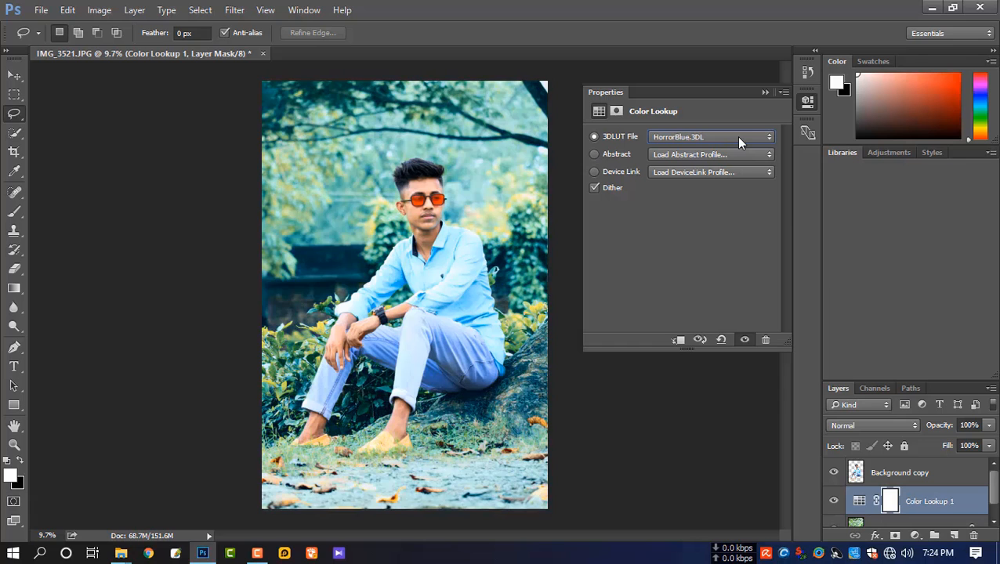
key(Down)
key(Down)
key(Down)
key(Down)
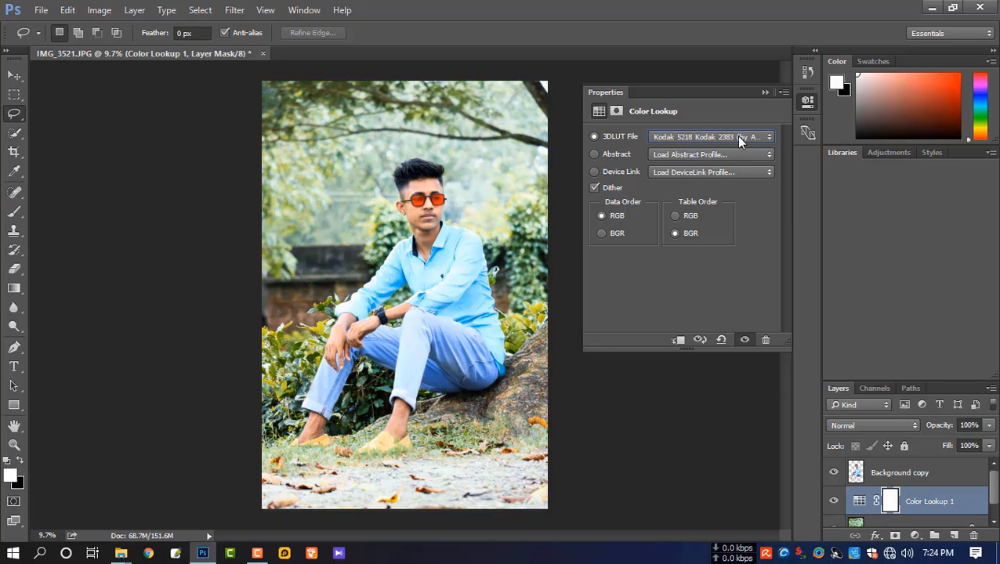
key(Down)
key(Down)
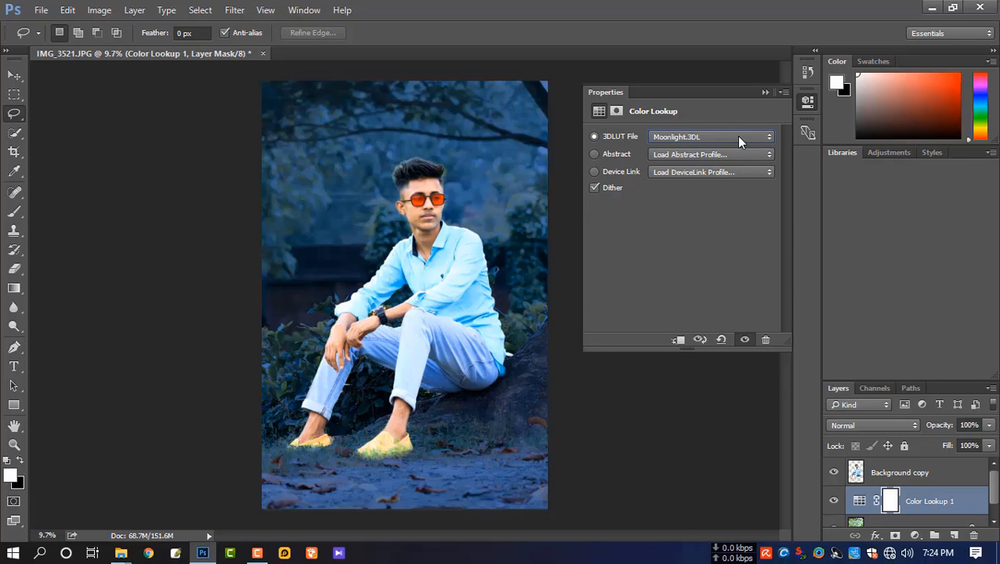
key(Down)
key(Down)
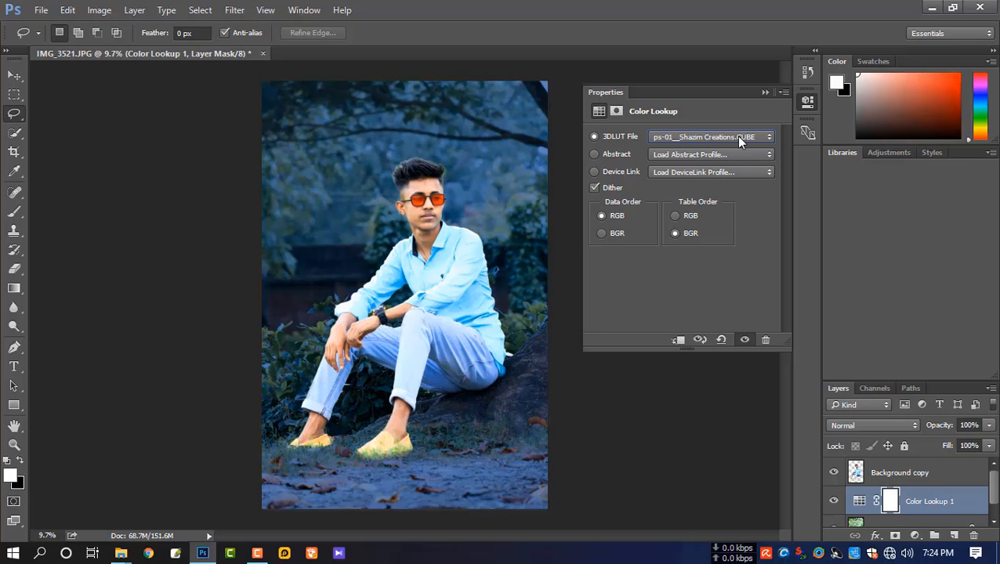
key(Down)
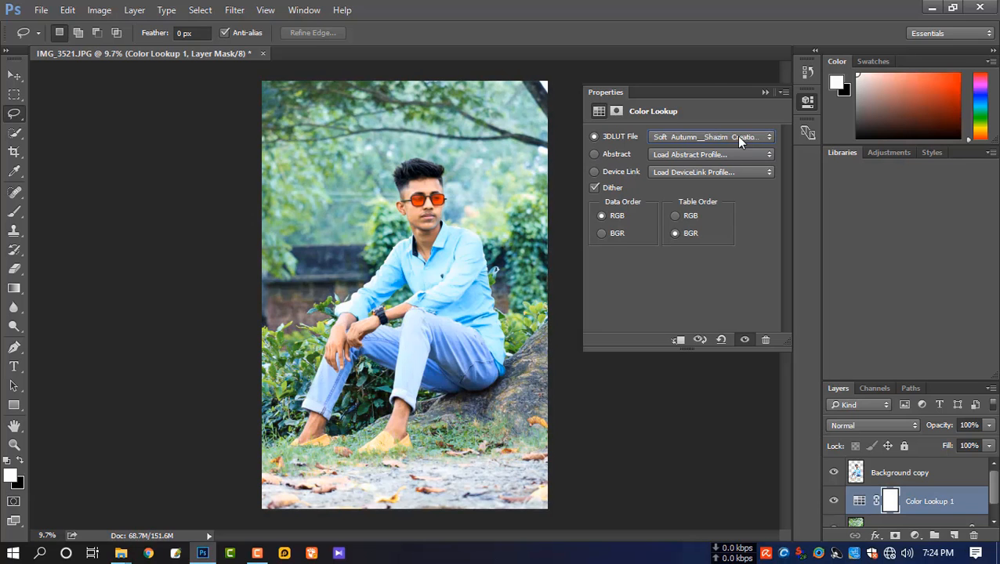
key(Down)
key(Down)
key(Down)
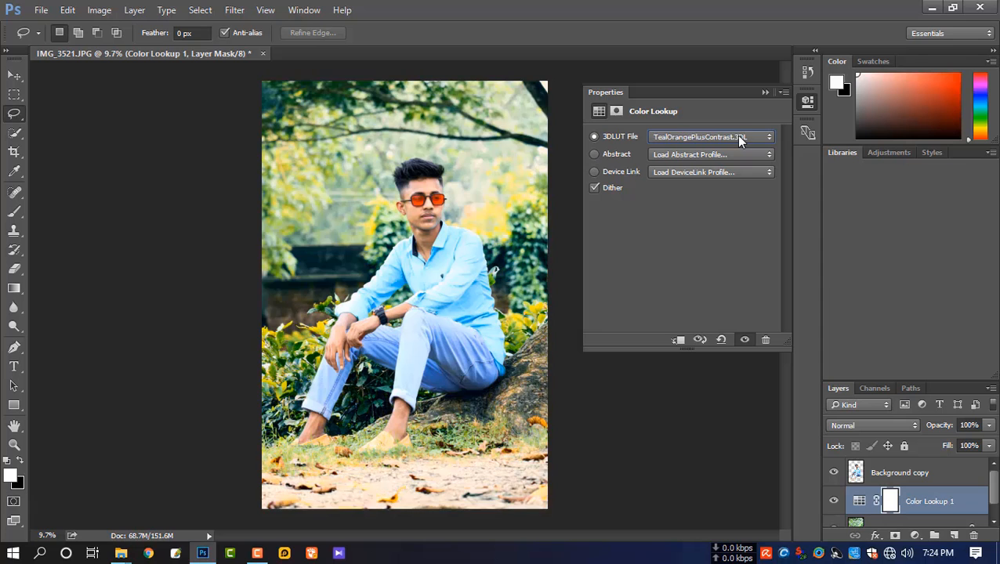
key(Down)
key(Down)
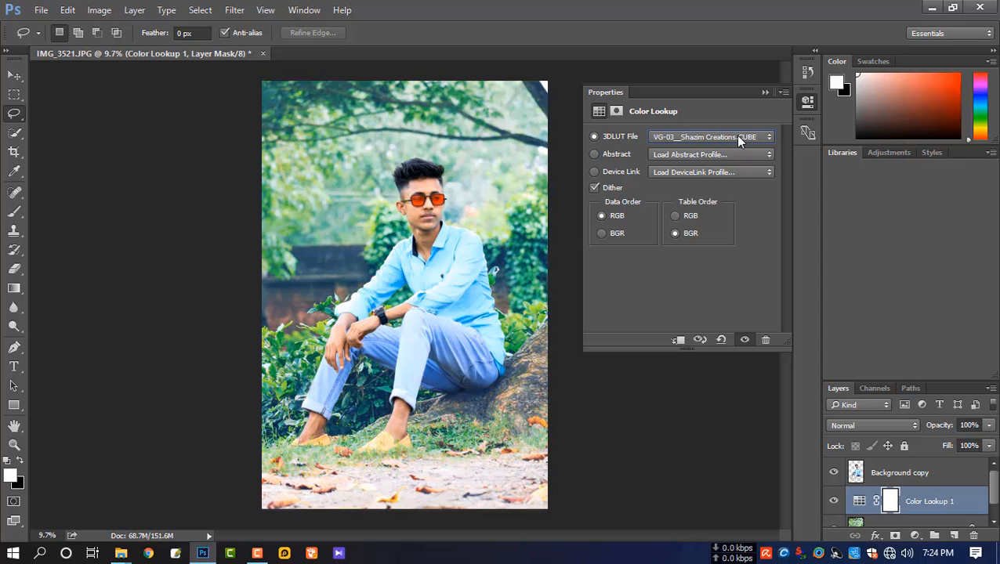
key(Down)
key(Down)
key(Down)
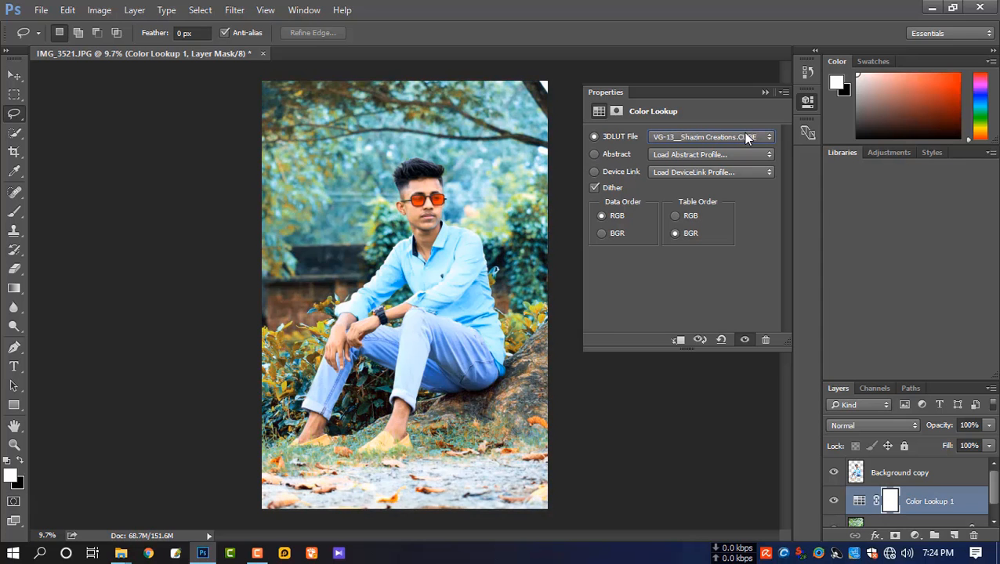
key(Down)
key(Down)
key(Down)
key(Down)
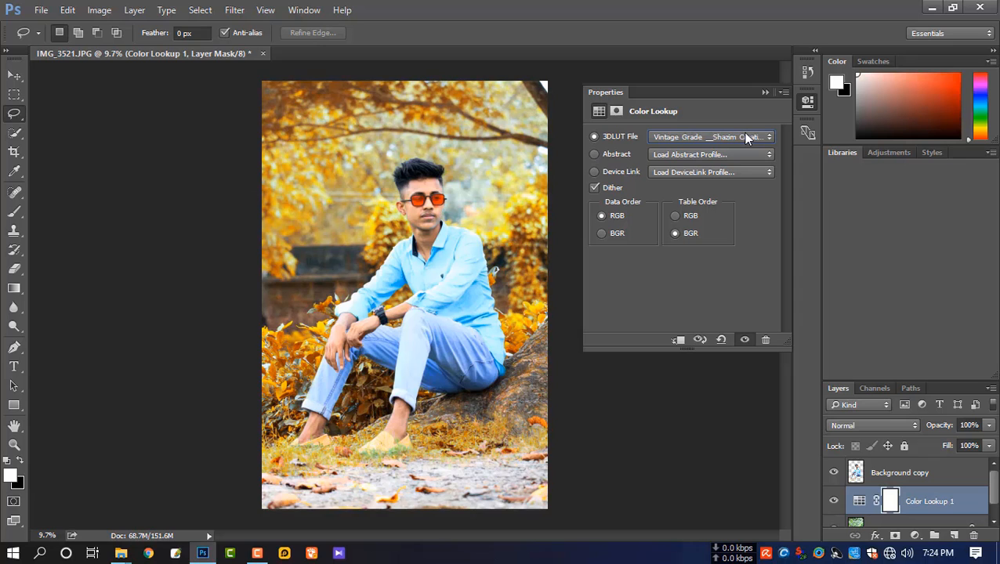
key(Down)
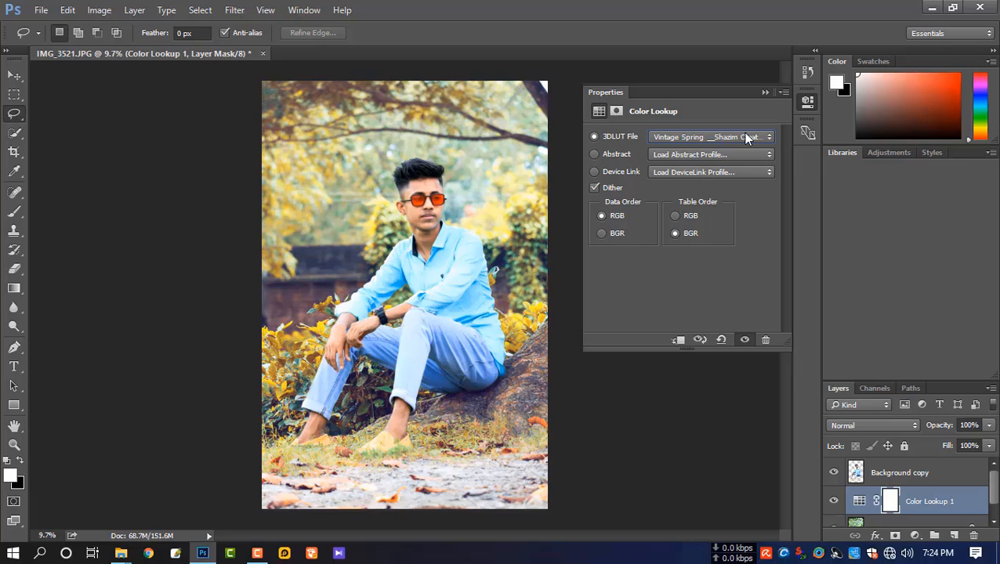
click(765, 91)
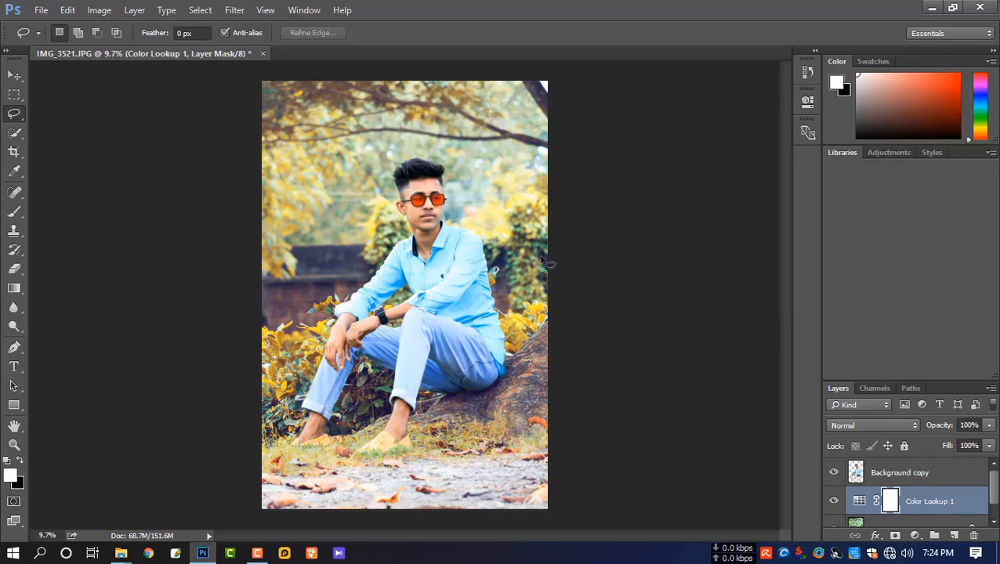
key(ctrl+e)
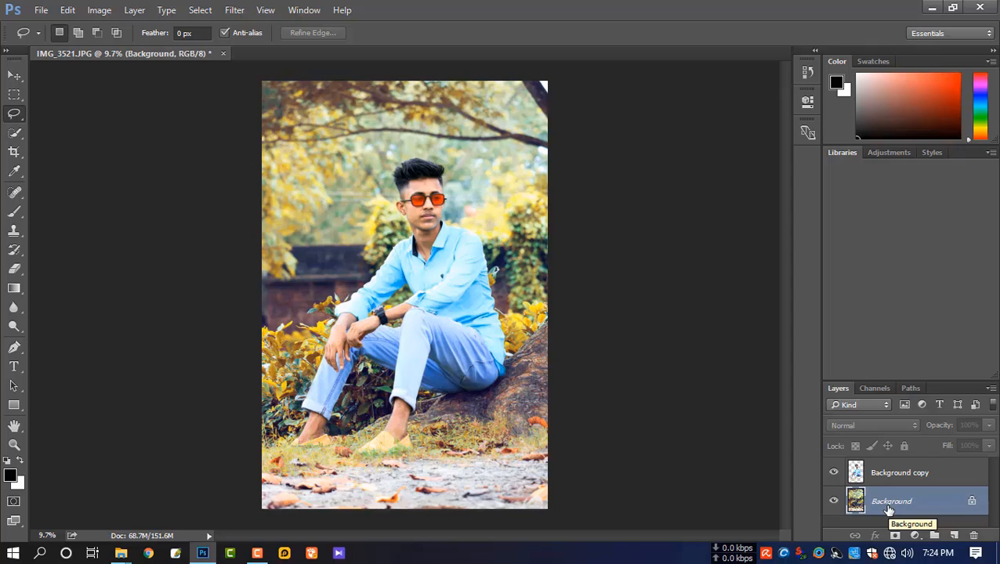
Step: Try merging the man's cutout layer down into the Background and undo the merge
key(ctrl+e)
click(862, 479)
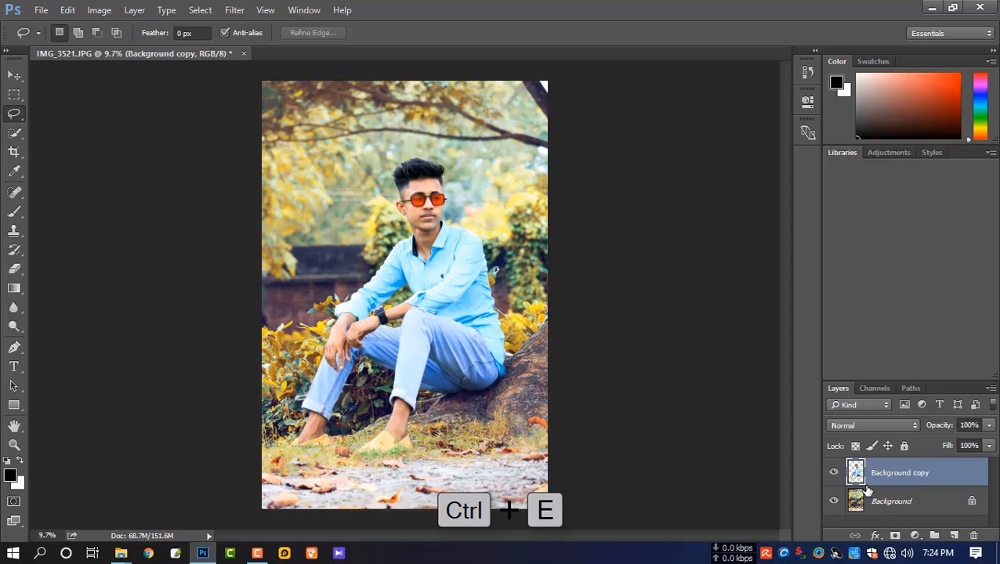
key(ctrl+e)
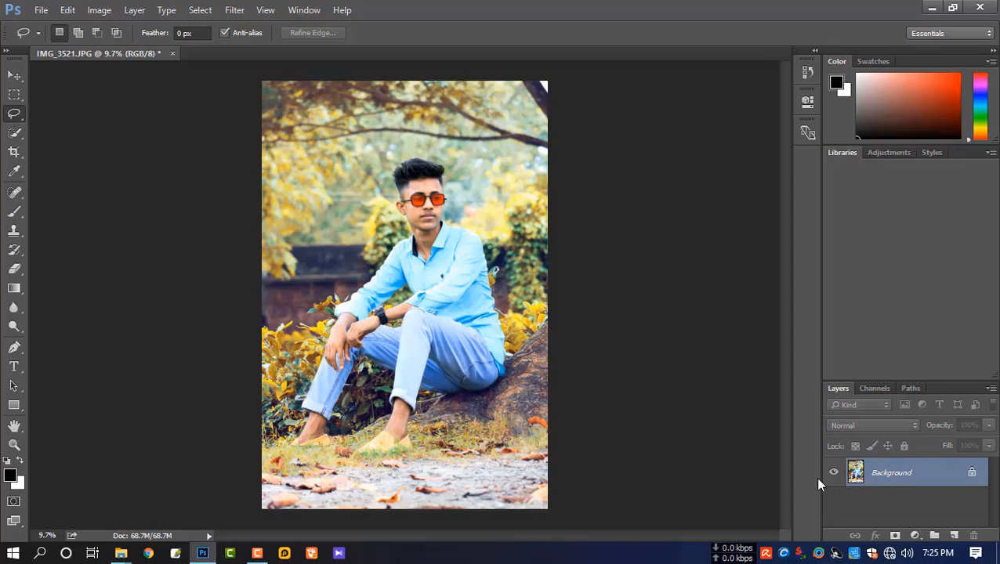
key(ctrl+j)
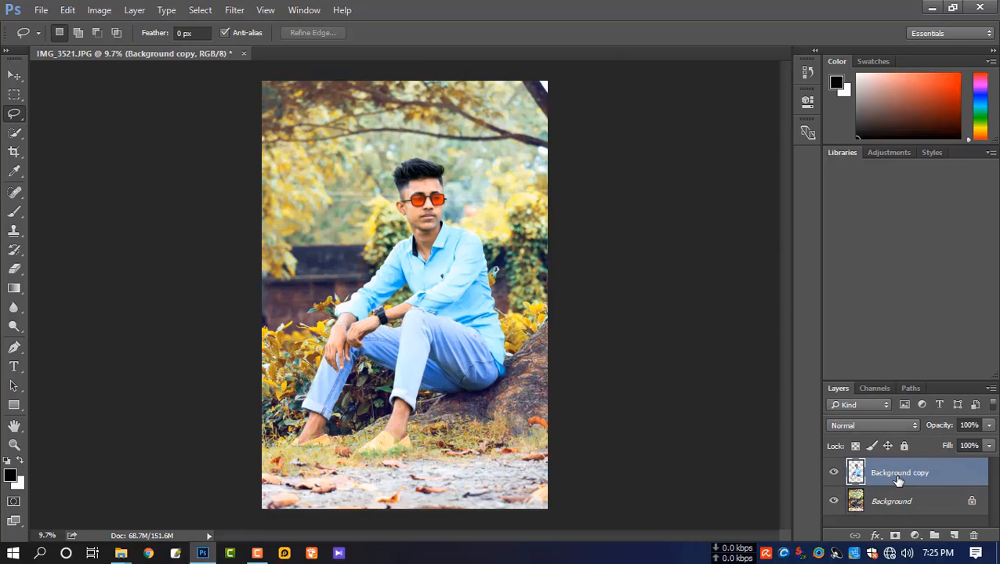
Step: Duplicate the man's cutout layer and select the original cutout beneath the copy
key(ctrl+j)
scroll(893, 485, down, 1)
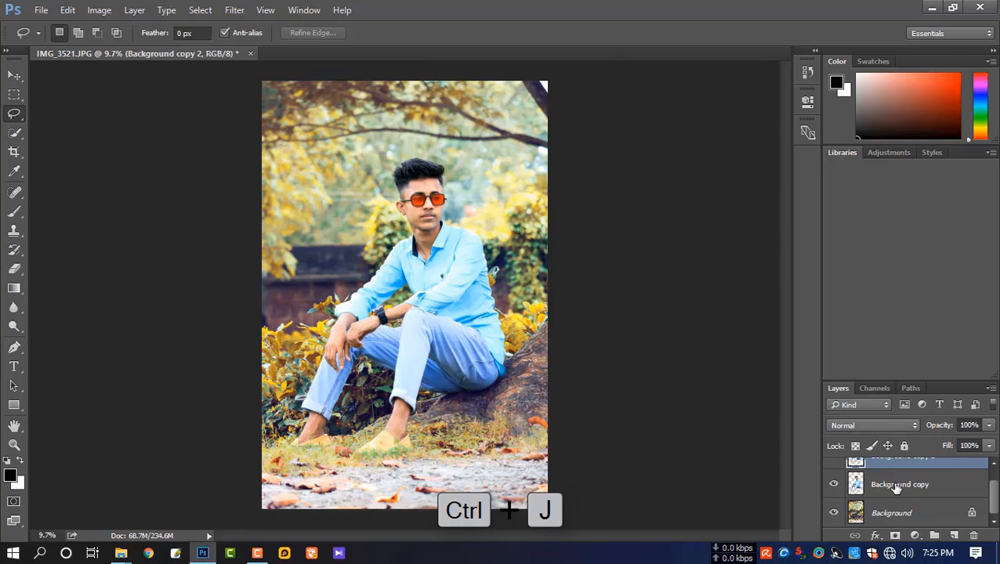
click(901, 486)
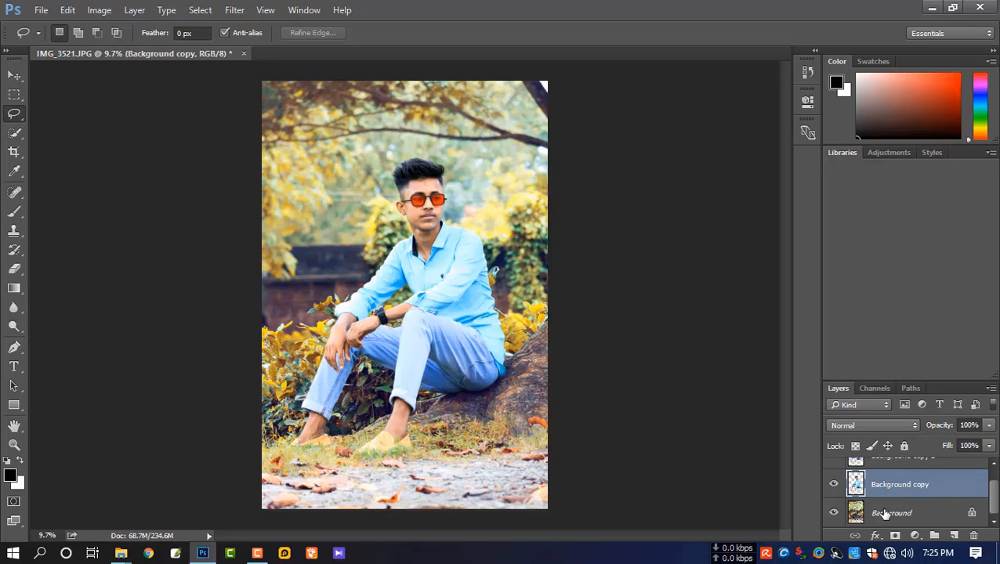
Step: Apply the Camera Raw filter to the Background layer with Contrast -20, Shadows -40 and Blacks -38
click(879, 513)
key(ctrl+shift+a)
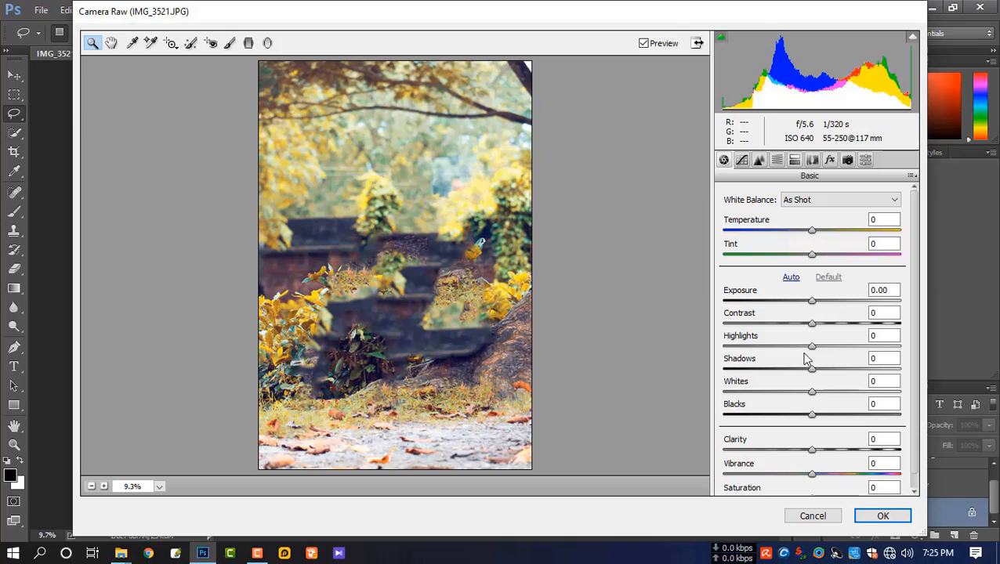
drag(810, 369, 776, 370)
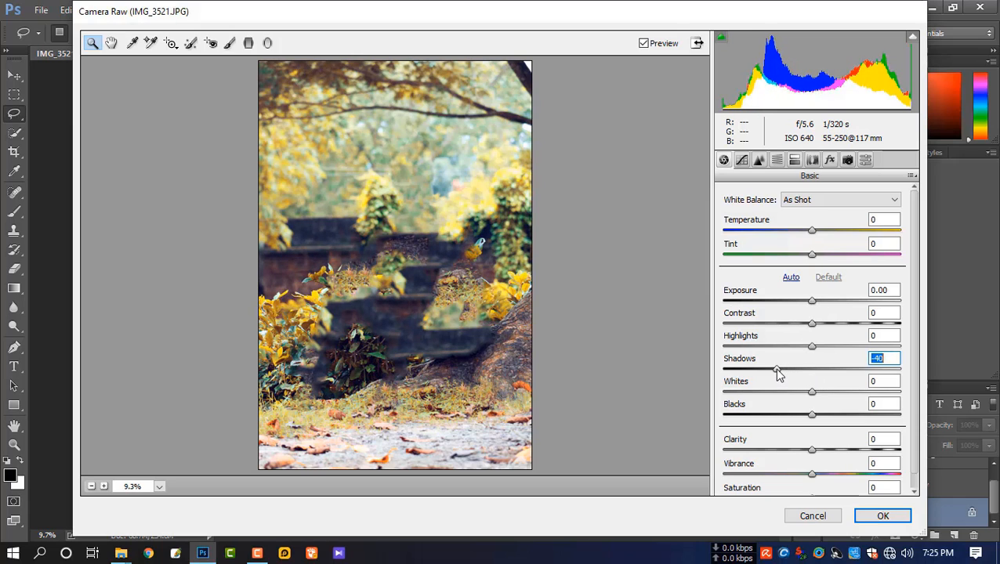
mouse_move(812, 324)
mouse_down()
mouse_move(838, 325)
mouse_move(793, 325)
mouse_up()
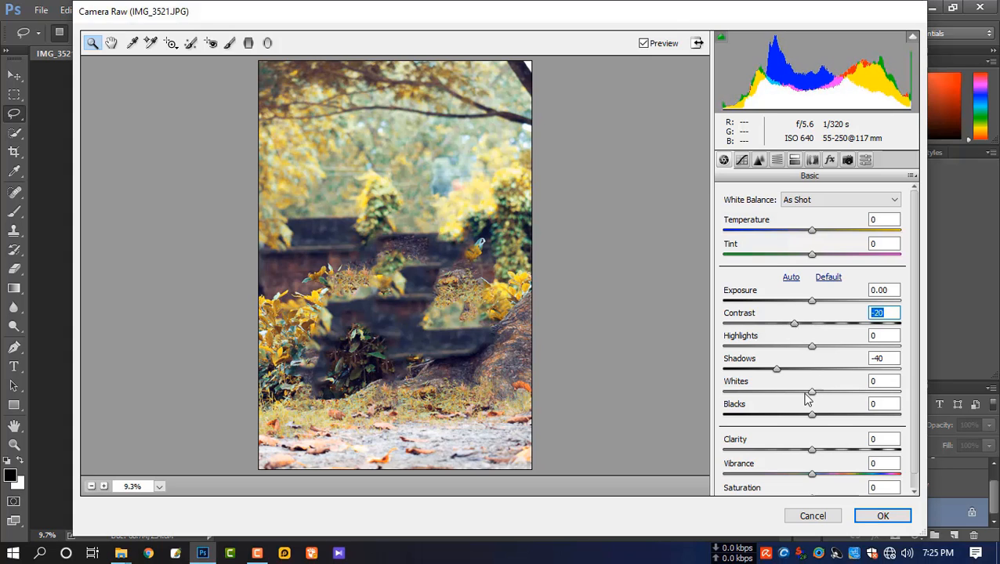
drag(812, 413, 779, 420)
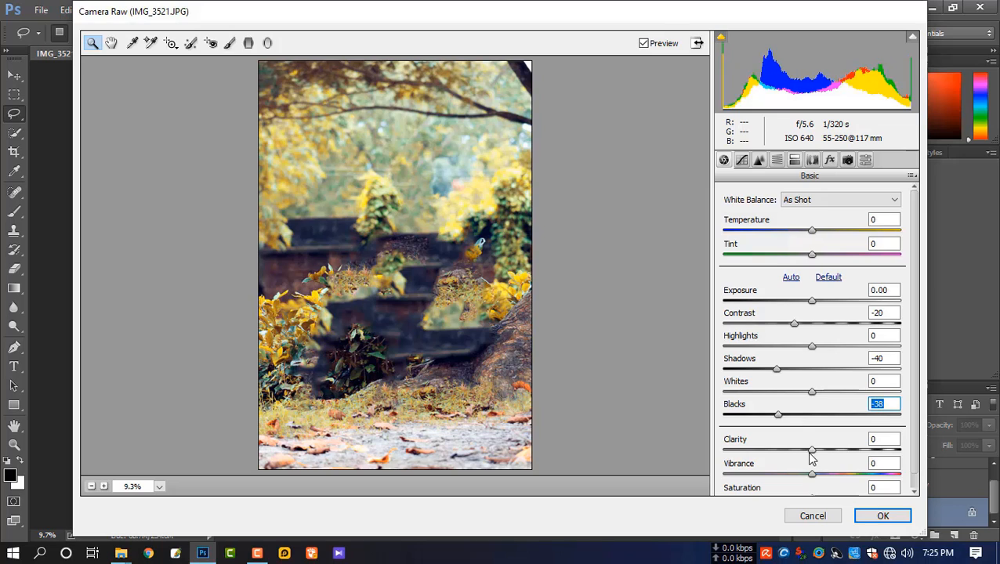
drag(811, 453, 813, 487)
scroll(836, 478, down, 1)
click(882, 516)
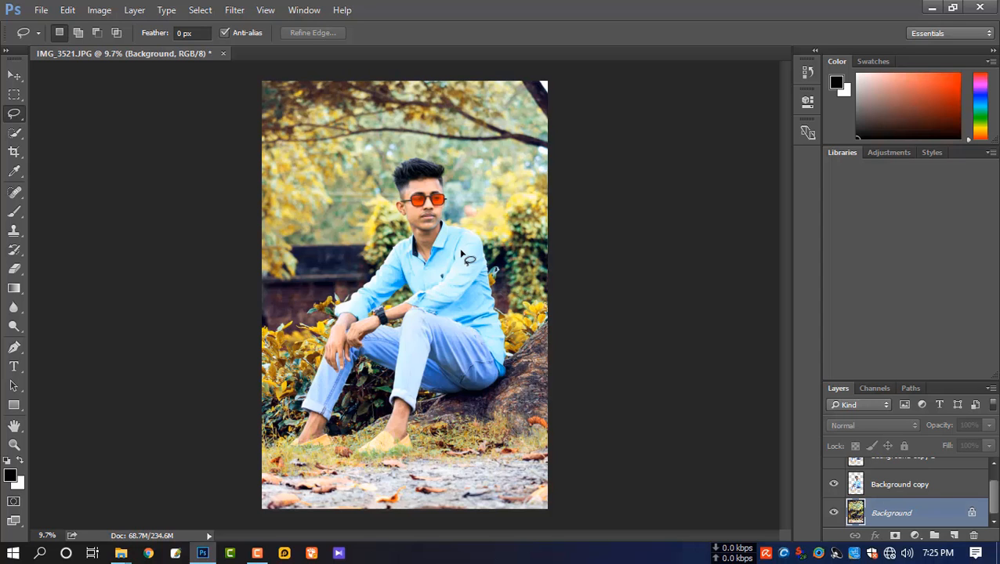
Step: Set up the Smudge tool with the 111 px scattered-dot brush for the man's hair on the Background copy 2 layer
scroll(429, 198, up, 5)
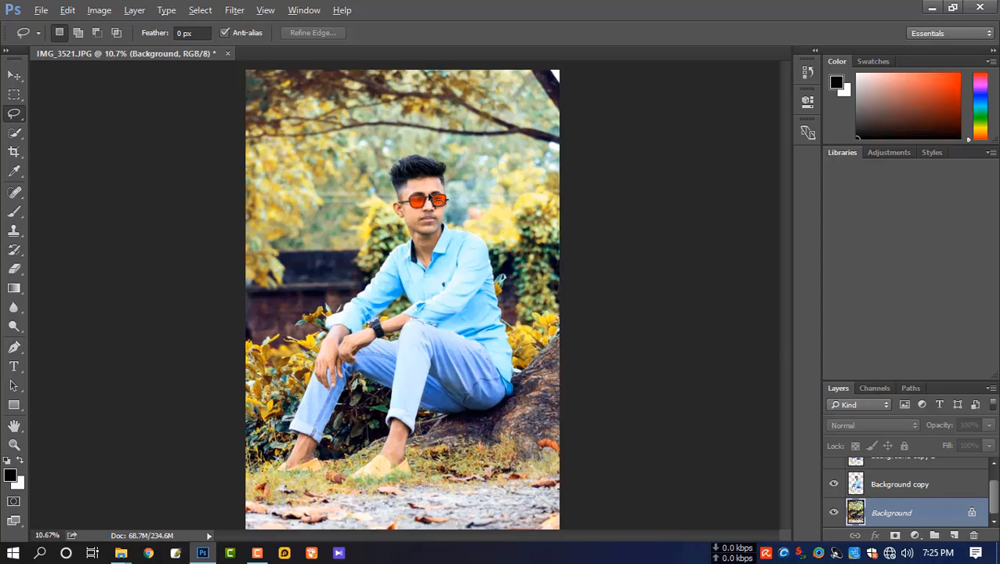
scroll(429, 198, up, 4)
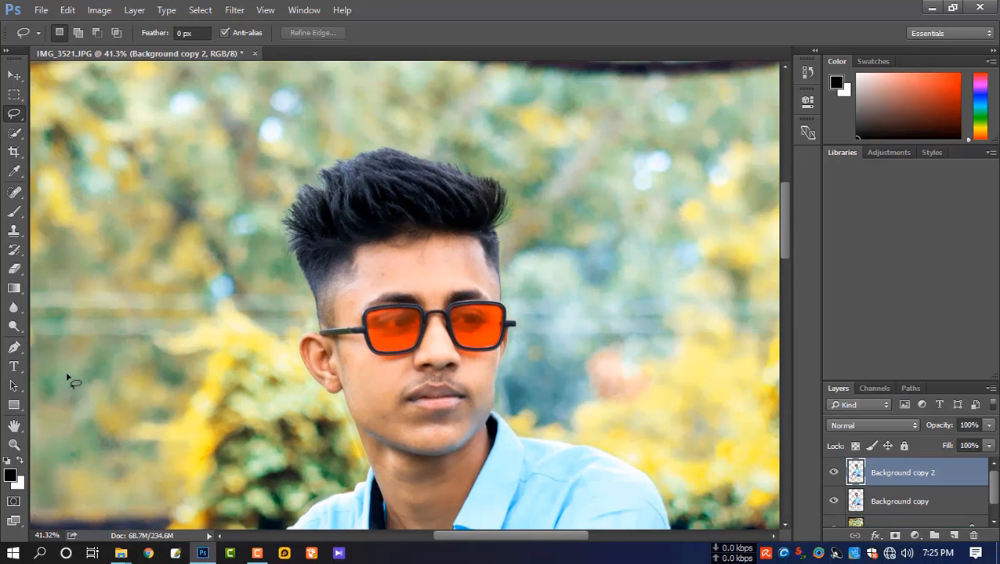
drag(14, 307, 85, 337)
right_click(462, 204)
scroll(597, 379, down, 3)
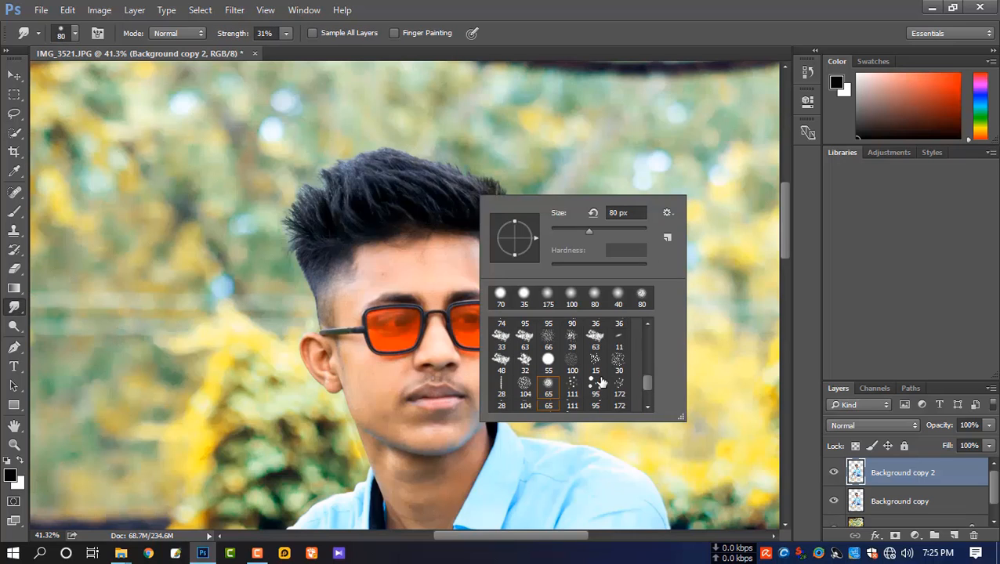
click(573, 384)
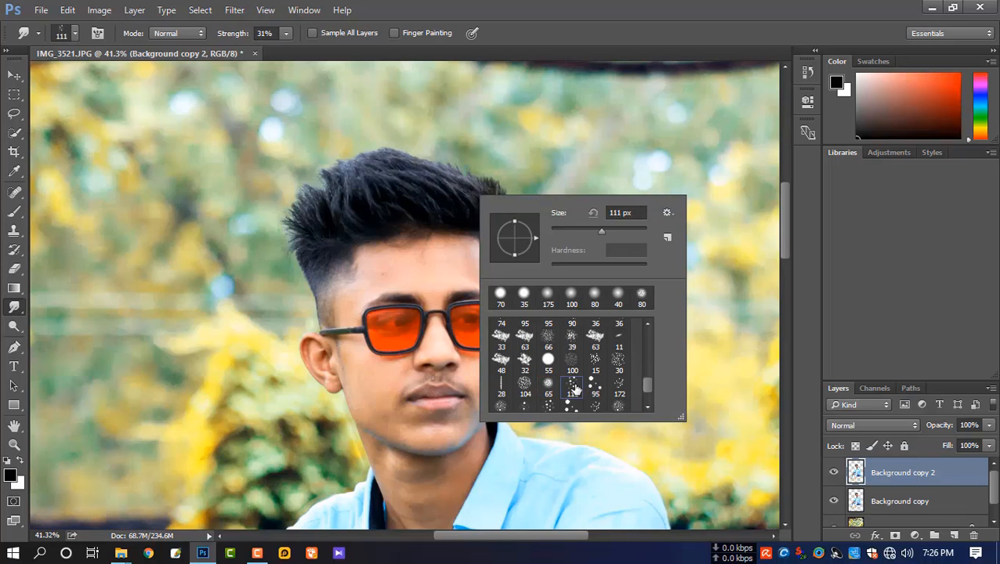
click(465, 206)
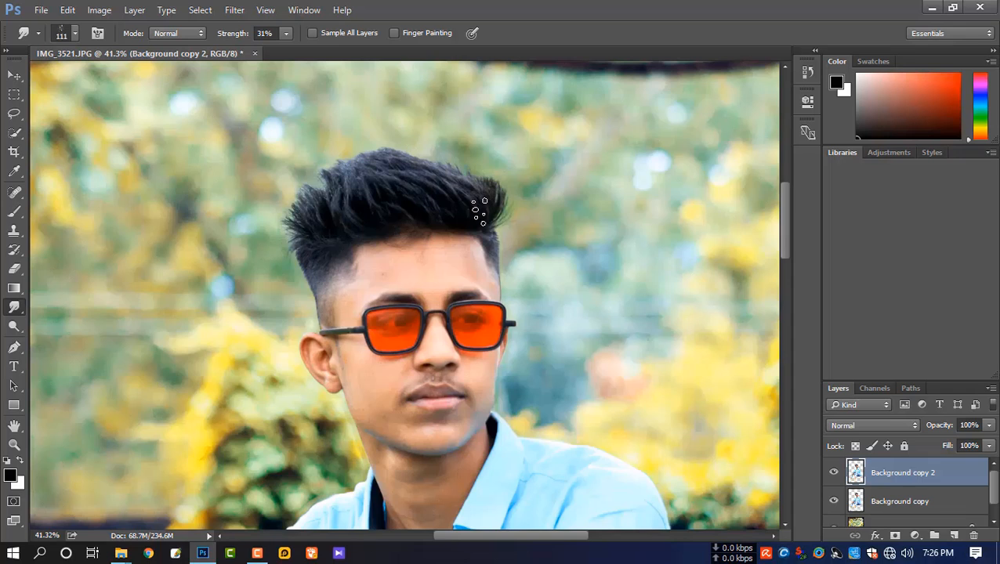
Step: Smudge the front tips of the man's hair upward at 43% strength, enlarging the brush to 125 px
click(287, 36)
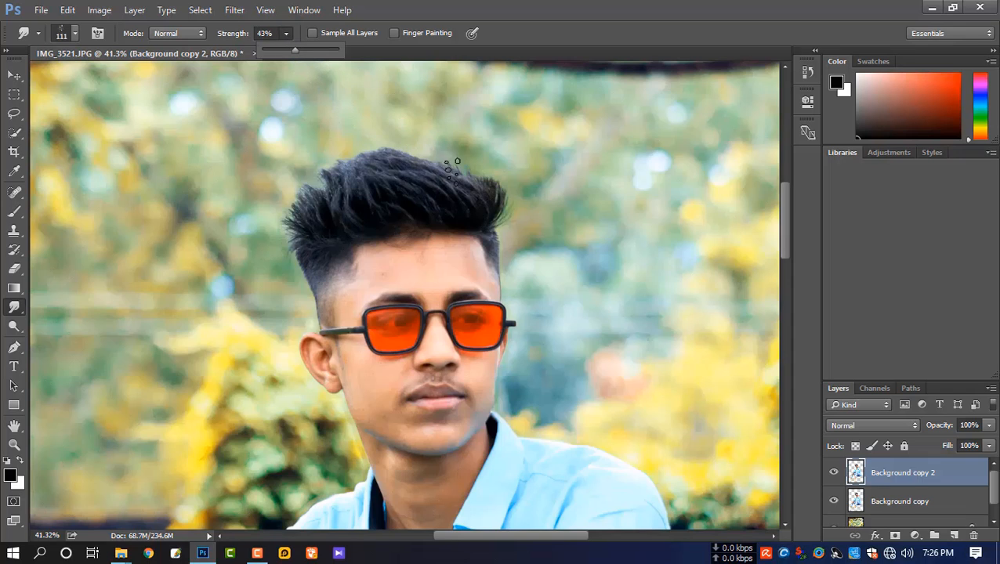
click(488, 195)
mouse_move(487, 194)
mouse_down()
mouse_move(487, 161)
mouse_move(469, 178)
mouse_move(477, 186)
mouse_move(464, 166)
mouse_up()
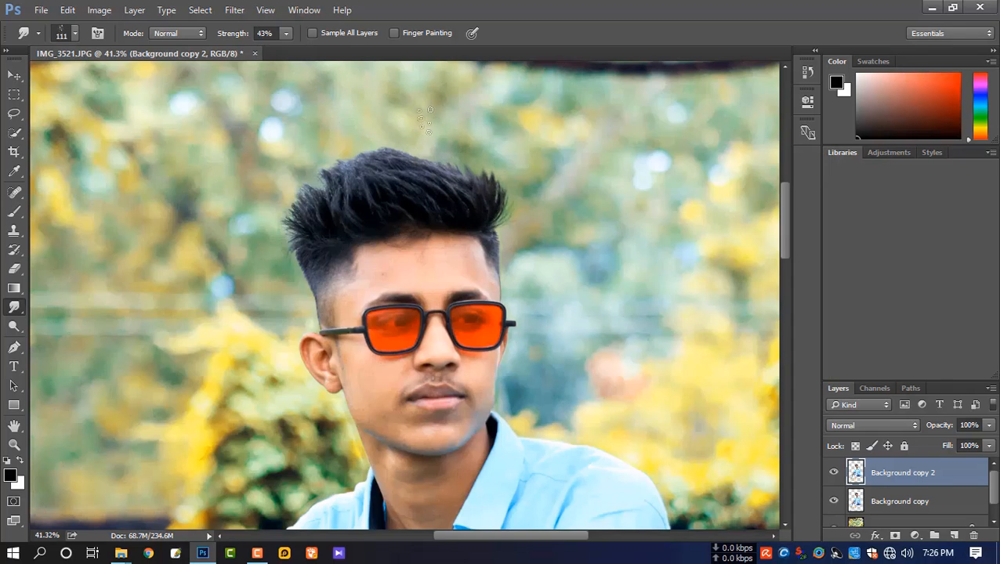
key(bracketright)
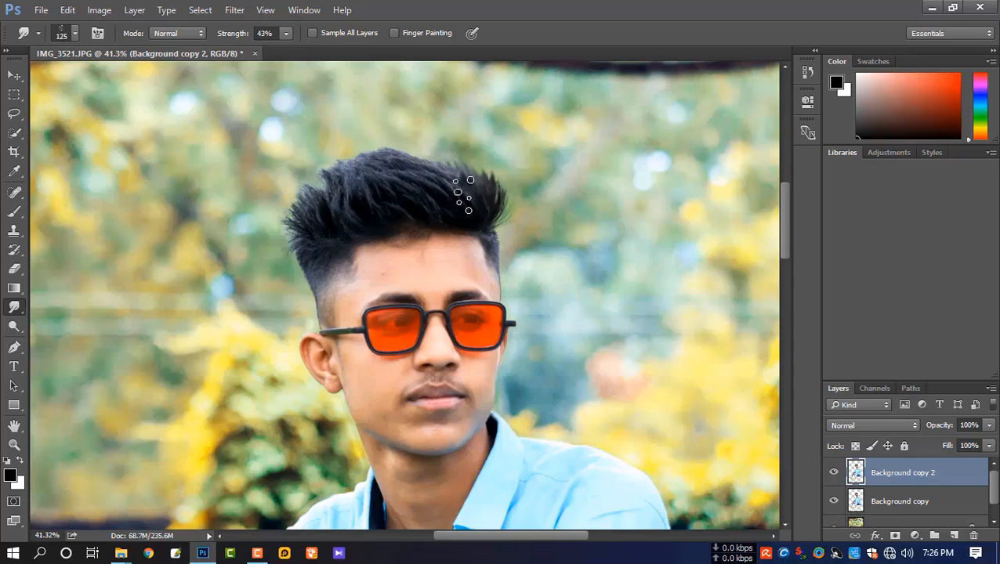
Step: Reduce the Smudge brush to 100 px, set its strength to 58%, and pull the top front hair upward into spikes
key(bracketleft)
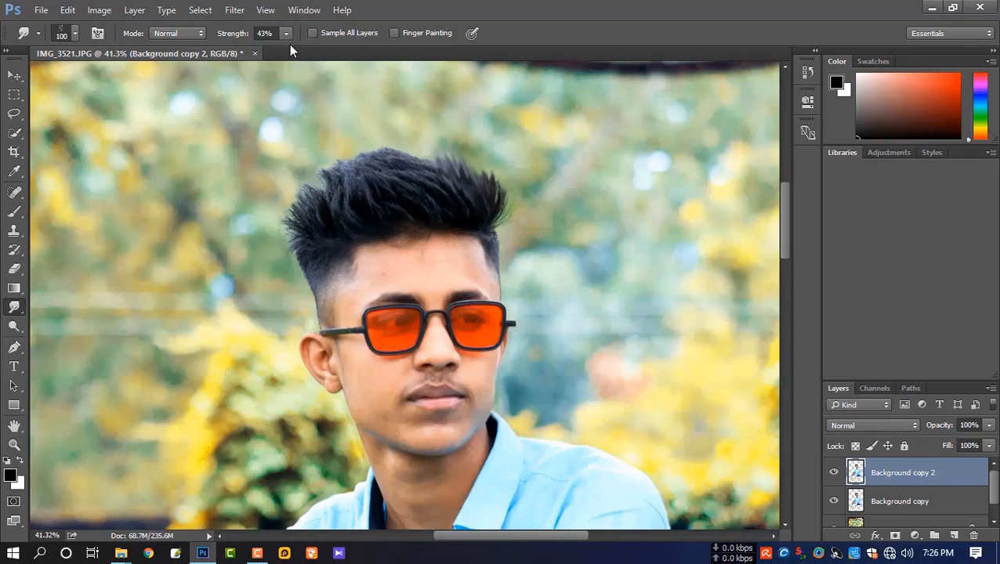
click(287, 34)
click(297, 52)
click(437, 170)
mouse_move(436, 172)
mouse_down()
mouse_move(383, 139)
mouse_move(415, 146)
mouse_up()
mouse_move(494, 217)
mouse_down()
mouse_move(506, 196)
mouse_move(490, 167)
mouse_move(414, 144)
mouse_move(372, 147)
mouse_move(410, 138)
mouse_up()
drag(451, 177, 438, 144)
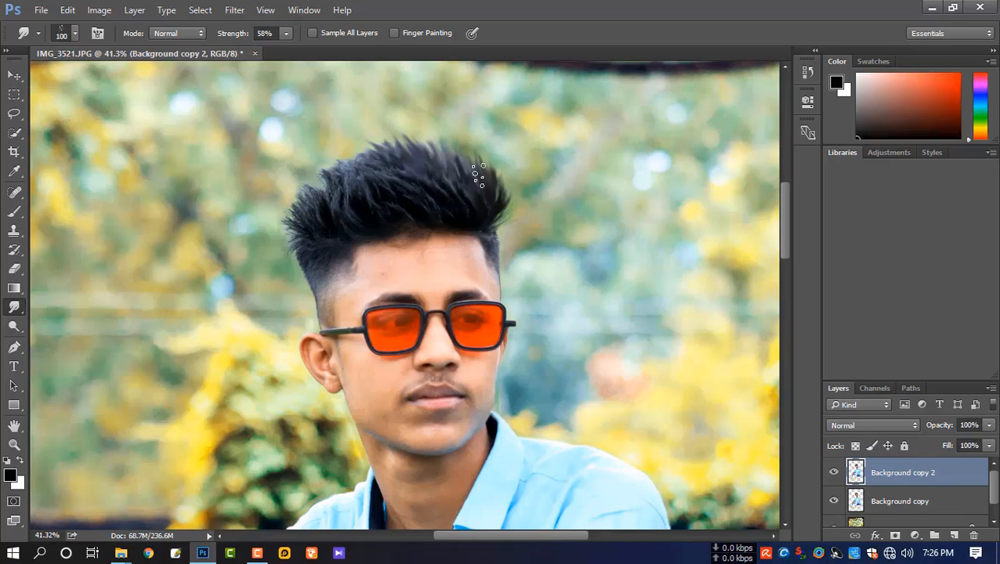
Step: Smudge the hair's front edge, crown and back outward into raised spikes with the 100 px brush at 58% strength
drag(478, 174, 492, 161)
drag(491, 214, 506, 179)
drag(438, 167, 430, 141)
mouse_move(386, 165)
mouse_down()
mouse_move(365, 144)
mouse_move(352, 151)
mouse_up()
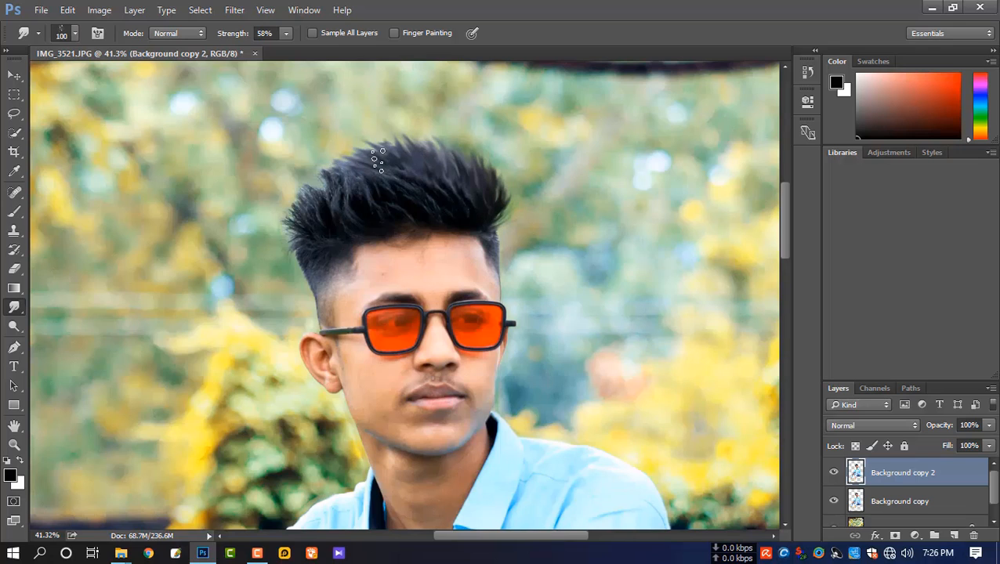
mouse_move(325, 201)
mouse_down()
mouse_move(316, 165)
mouse_move(323, 205)
mouse_move(314, 178)
mouse_move(332, 197)
mouse_move(321, 171)
mouse_move(323, 190)
mouse_move(311, 208)
mouse_move(300, 198)
mouse_move(300, 223)
mouse_move(305, 174)
mouse_move(316, 206)
mouse_move(343, 160)
mouse_move(343, 181)
mouse_move(362, 166)
mouse_move(382, 168)
mouse_move(356, 146)
mouse_move(382, 175)
mouse_move(348, 152)
mouse_up()
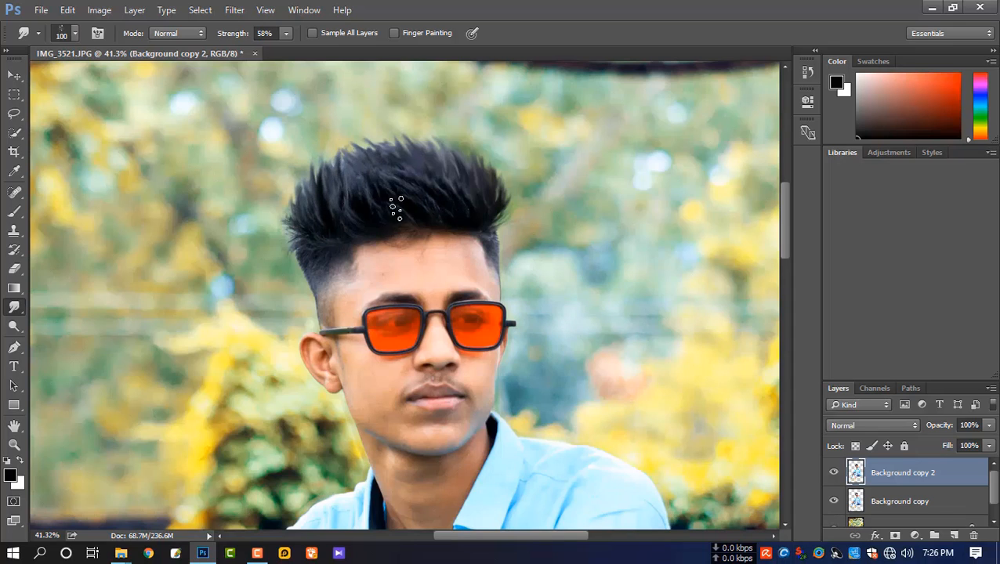
drag(300, 228, 289, 195)
Step: Refine the hair tips along the back and crown with the Smudge brush reduced to 60 px
key(bracketleft)
key(bracketleft)
key(bracketleft)
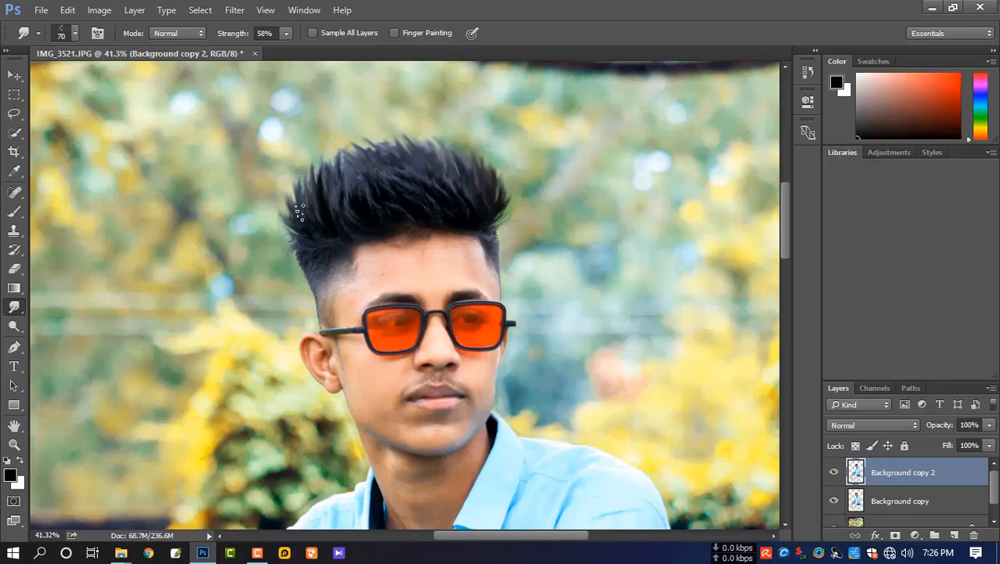
key(bracketleft)
mouse_move(291, 215)
mouse_down()
mouse_move(288, 151)
mouse_move(286, 188)
mouse_up()
mouse_move(306, 201)
mouse_down()
mouse_move(320, 169)
mouse_move(339, 192)
mouse_move(343, 158)
mouse_up()
drag(357, 170, 348, 146)
mouse_move(407, 166)
mouse_down()
mouse_move(401, 140)
mouse_move(350, 144)
mouse_up()
drag(336, 177, 333, 149)
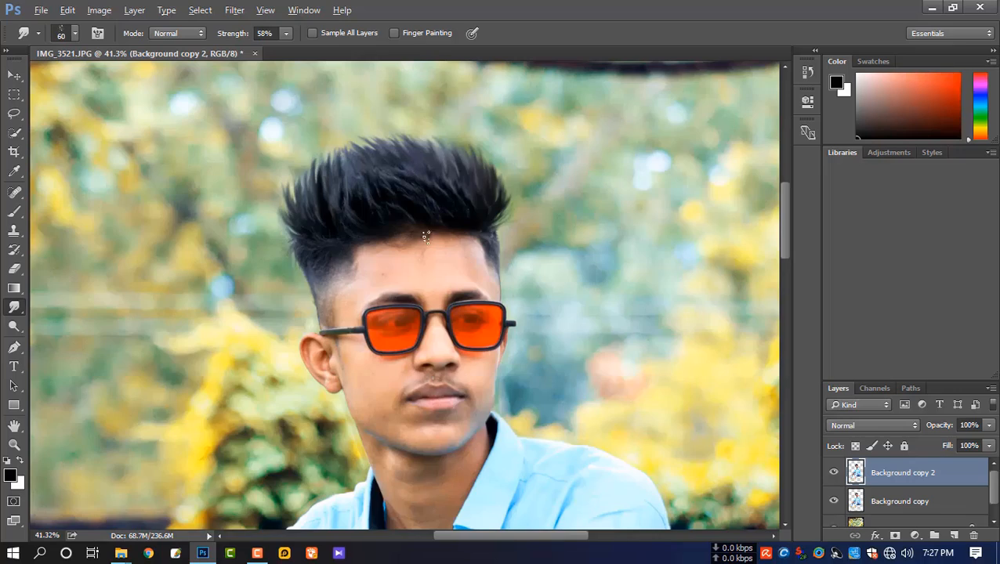
Step: Examine the hair retouch on the whole portrait, comparing it with the Background copy 2 layer hidden and shown
scroll(425, 236, down, 6)
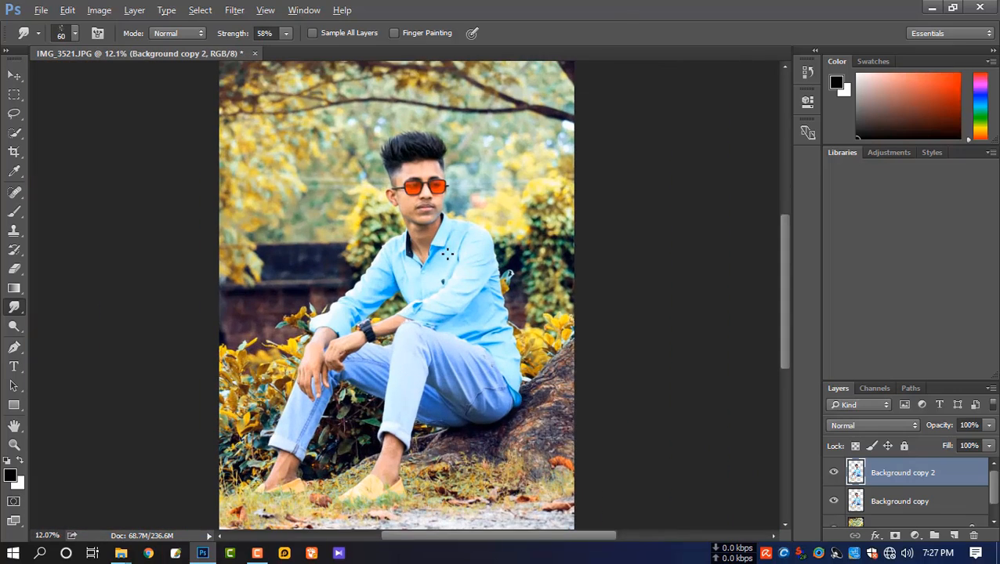
key(alt)
key(alt)
scroll(422, 147, up, 3)
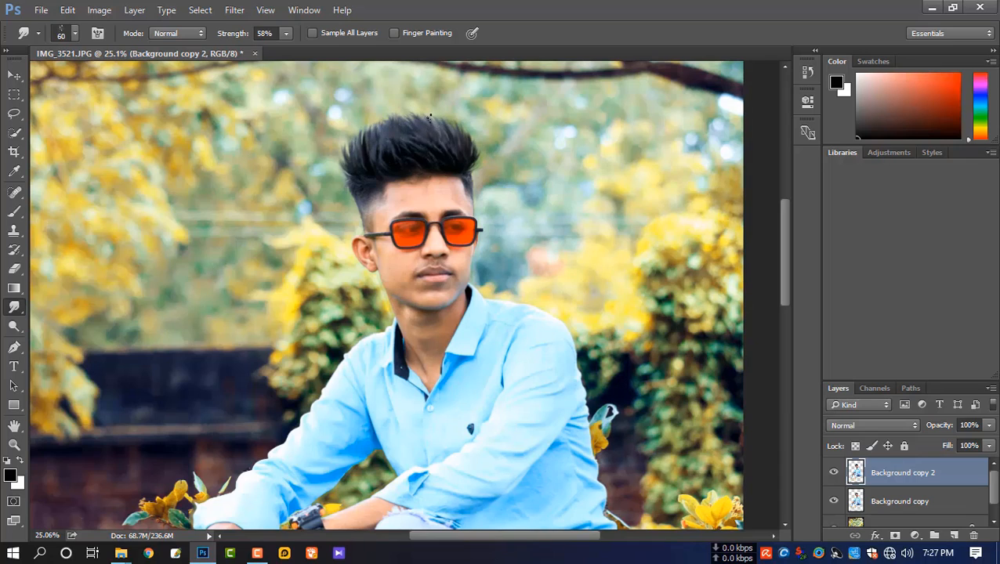
scroll(480, 181, down, 5)
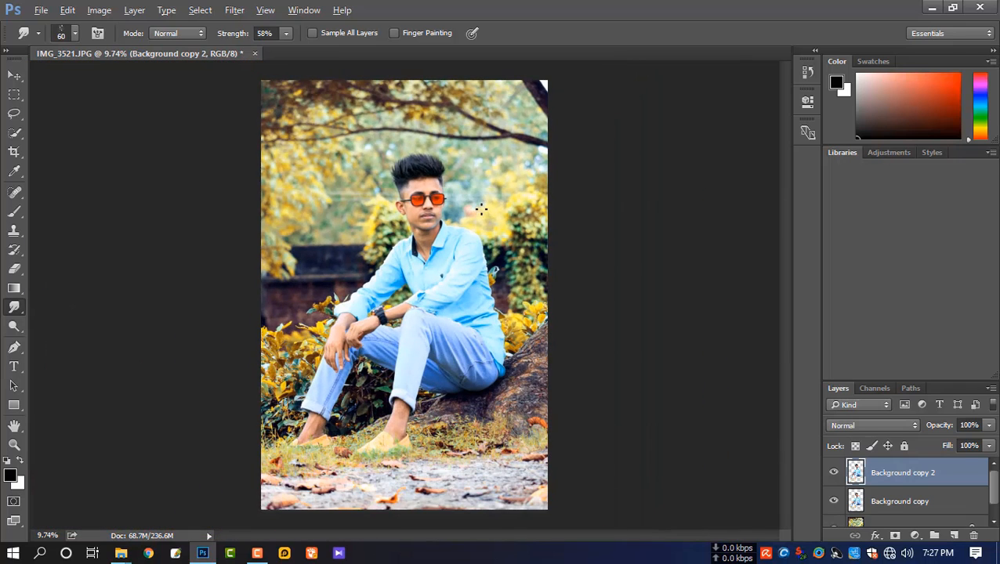
scroll(480, 209, up, 3)
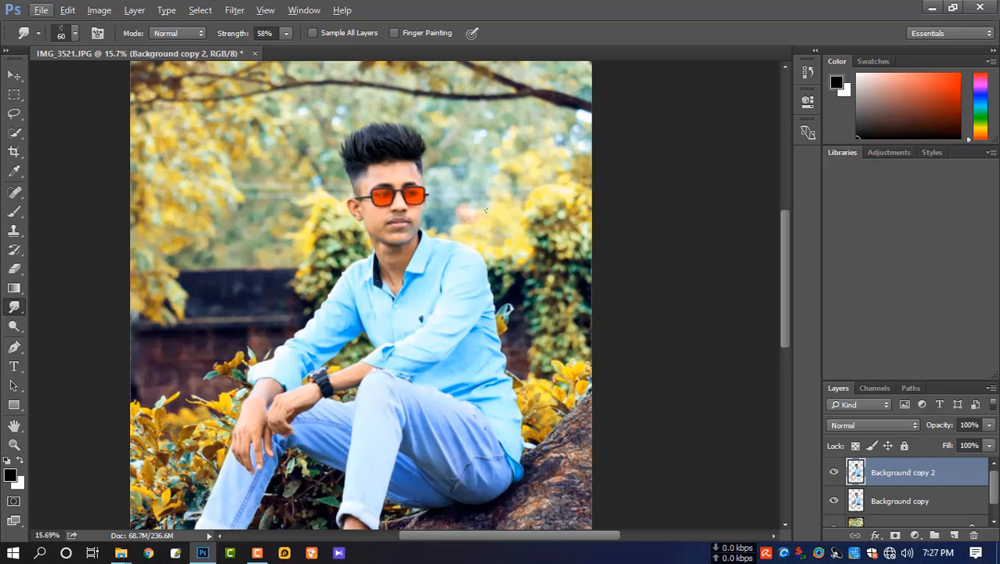
scroll(494, 230, down, 2)
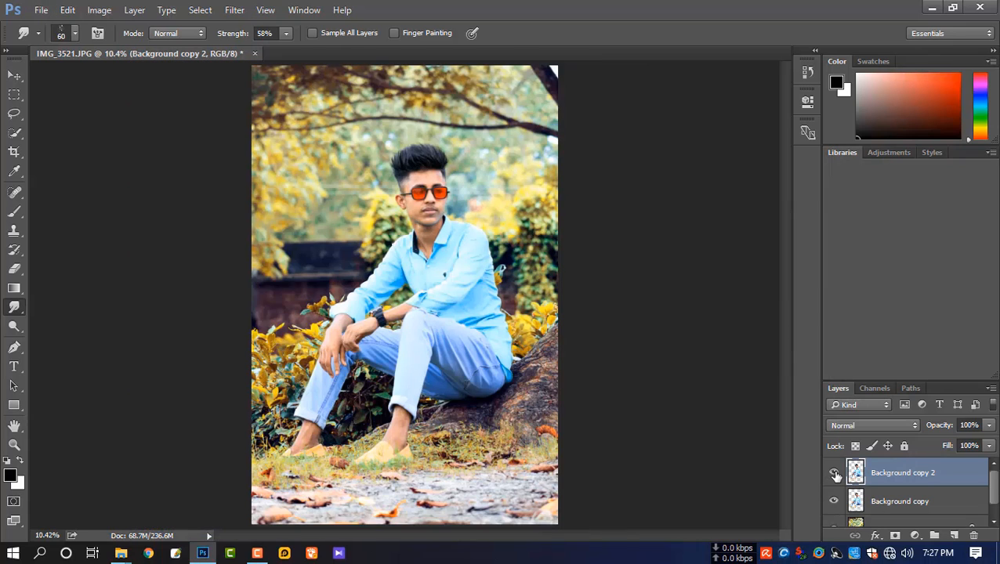
click(834, 472)
click(834, 472)
click(833, 472)
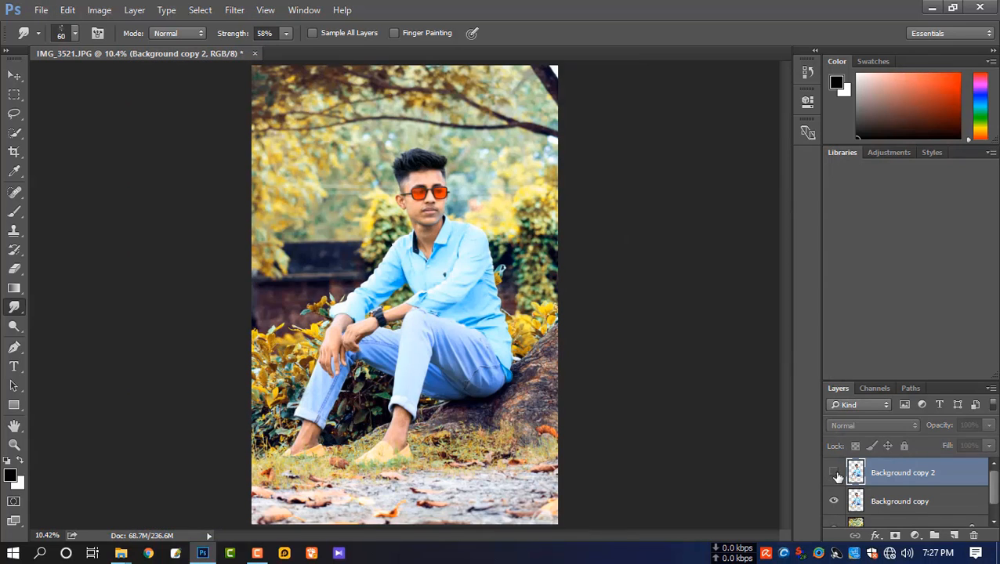
click(834, 472)
scroll(487, 259, up, 4)
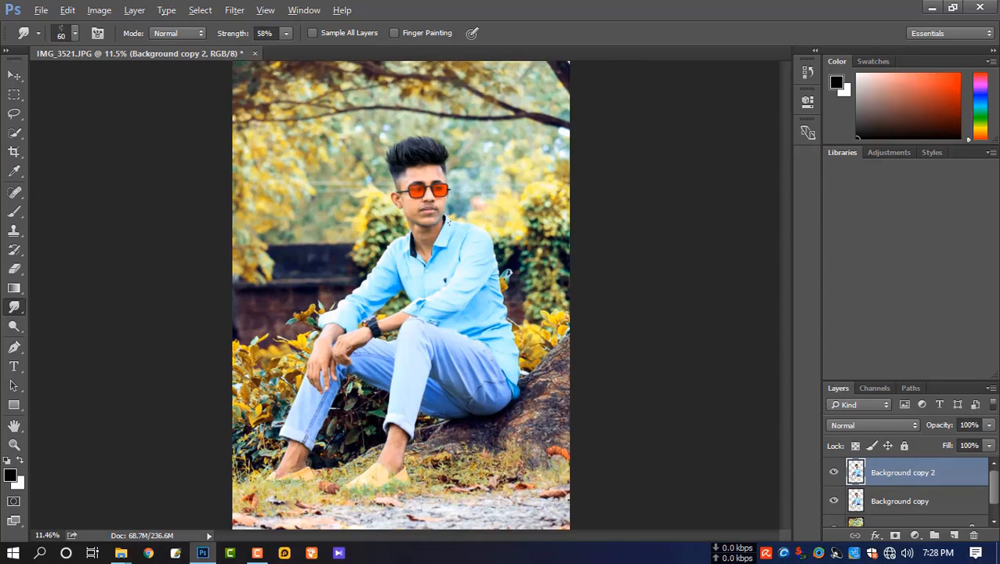
scroll(509, 248, down, 1)
scroll(509, 248, down, 1)
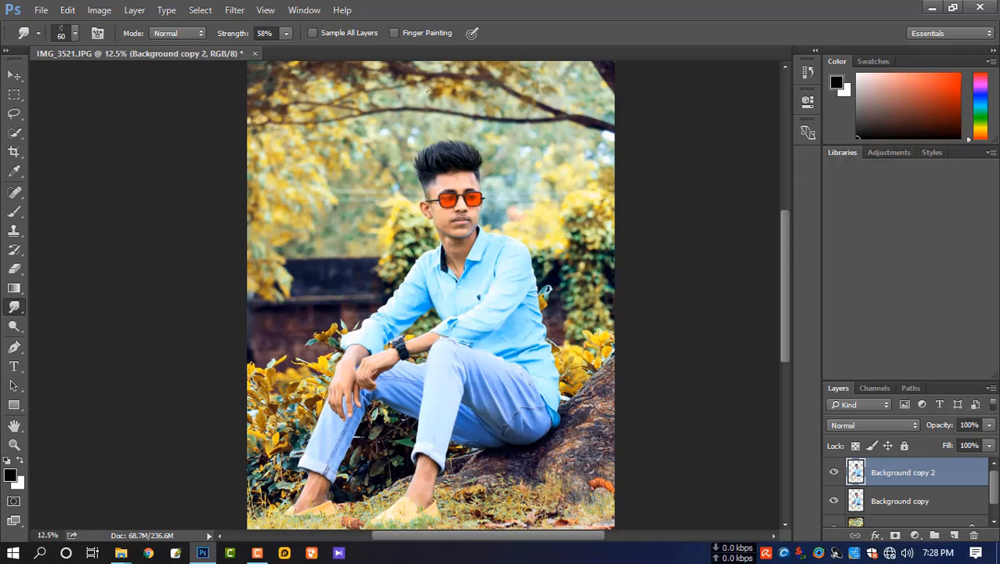
Step: Smooth the forehead skin with the Smudge tool at 38% strength, using the 65 px brush preset enlarged to 80 px
scroll(429, 161, up, 4)
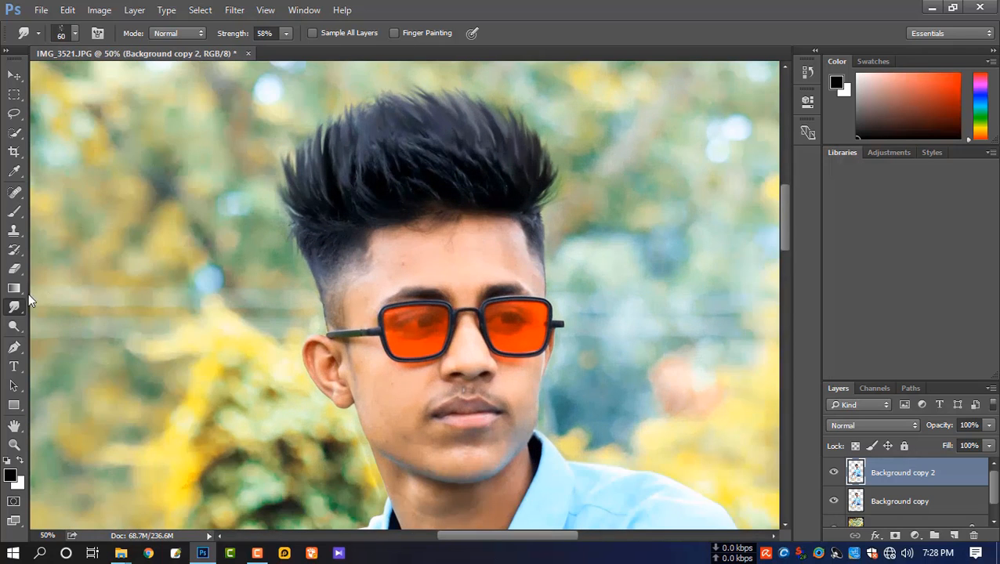
right_click(14, 307)
click(78, 328)
right_click(353, 246)
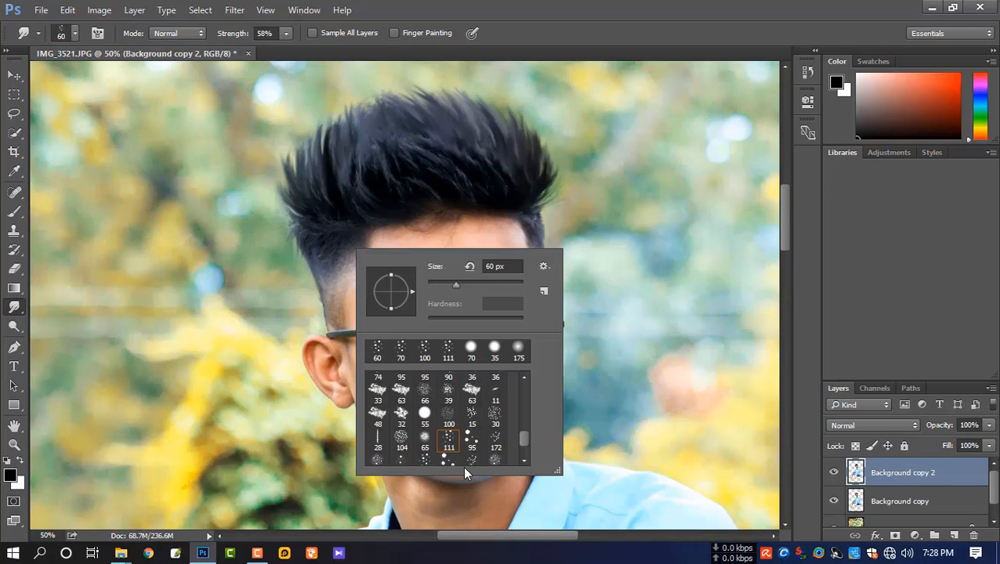
click(424, 436)
click(477, 231)
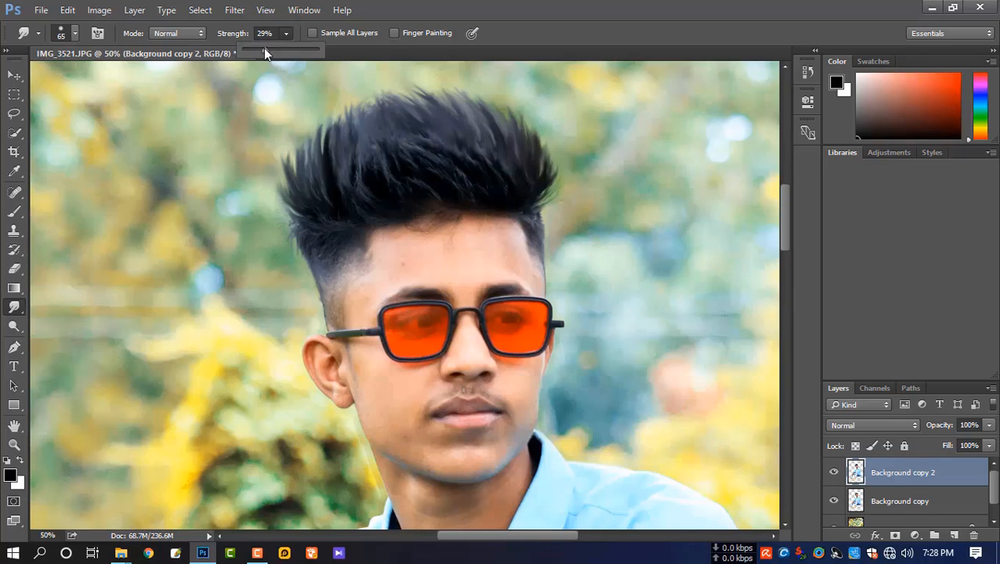
key(bracketright)
key(bracketright)
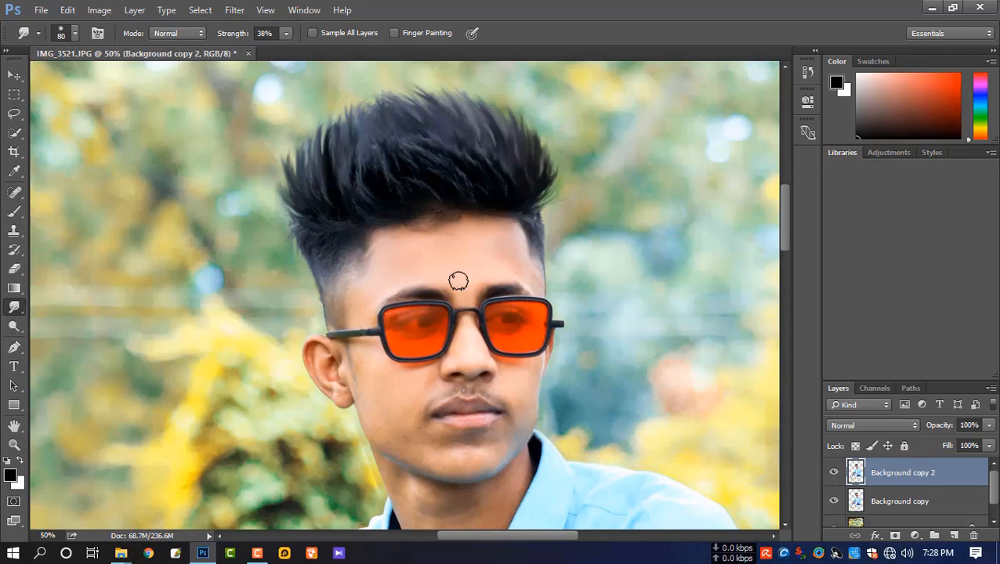
Step: Smooth the skin on the cheeks and around the nose and mouth, reducing the Smudge brush to 40 px for detail
scroll(465, 278, down, 2)
scroll(464, 278, down, 1)
scroll(470, 259, down, 2)
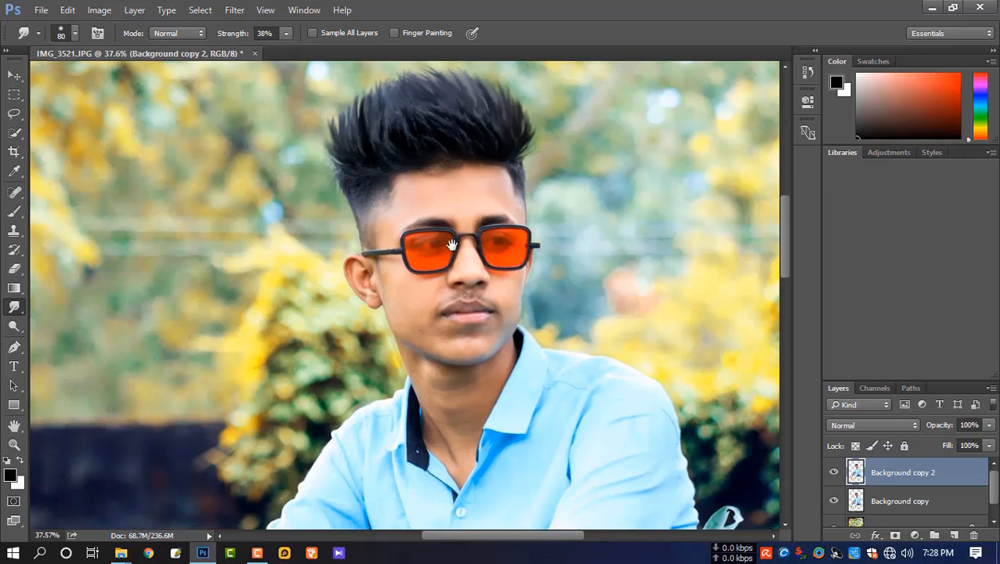
scroll(408, 290, up, 2)
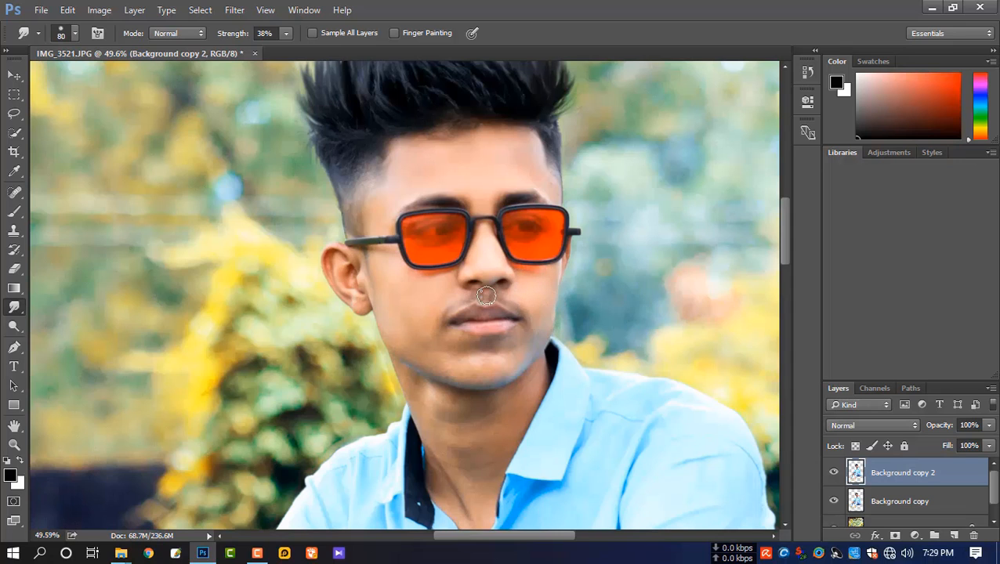
scroll(499, 300, up, 3)
key(bracketleft)
key(bracketleft)
key(bracketleft)
key(bracketleft)
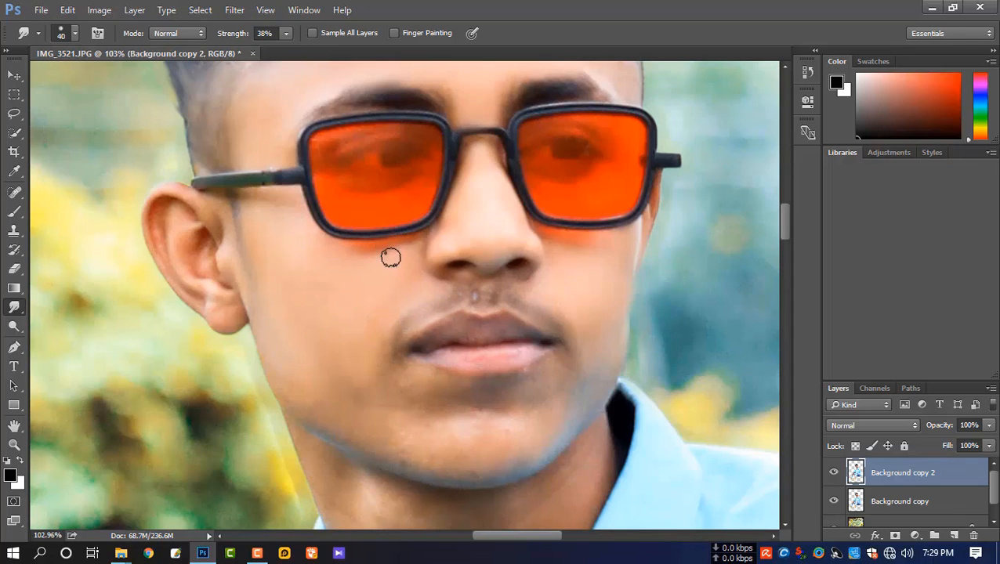
Step: Smooth the skin along the chin, jawline and neck with the Smudge brush at 60 to 80 px
scroll(384, 360, down, 3)
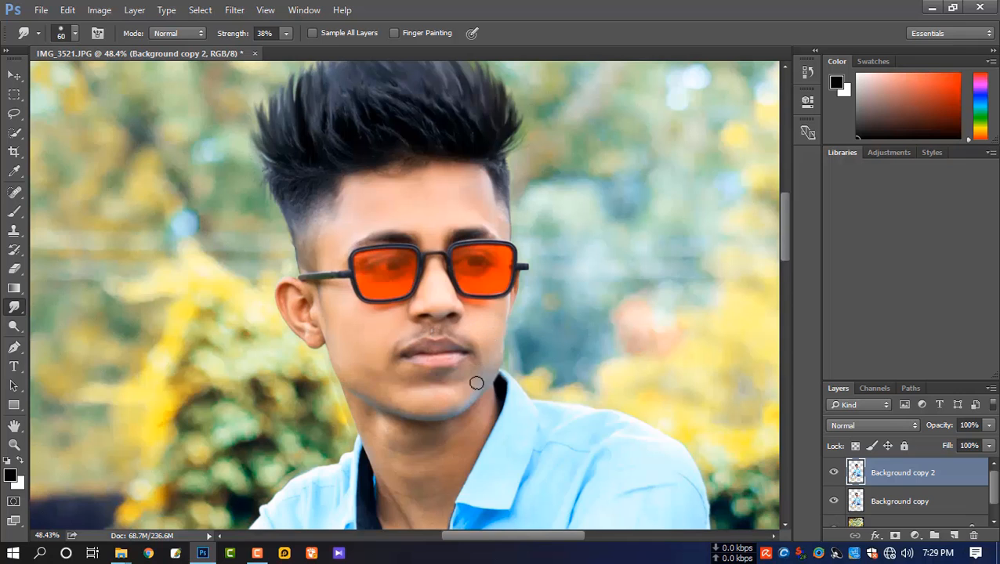
scroll(403, 423, down, 1)
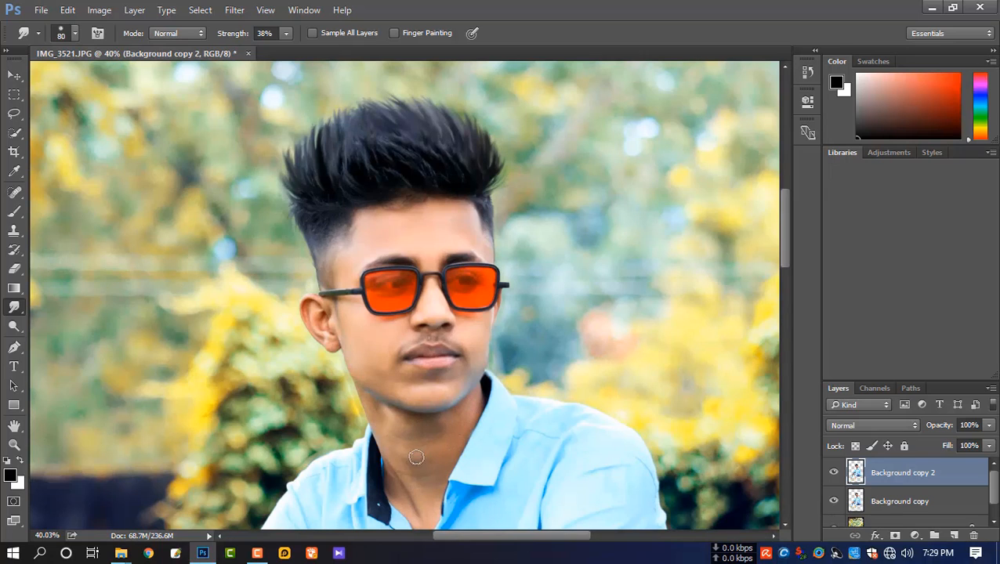
scroll(416, 457, down, 3)
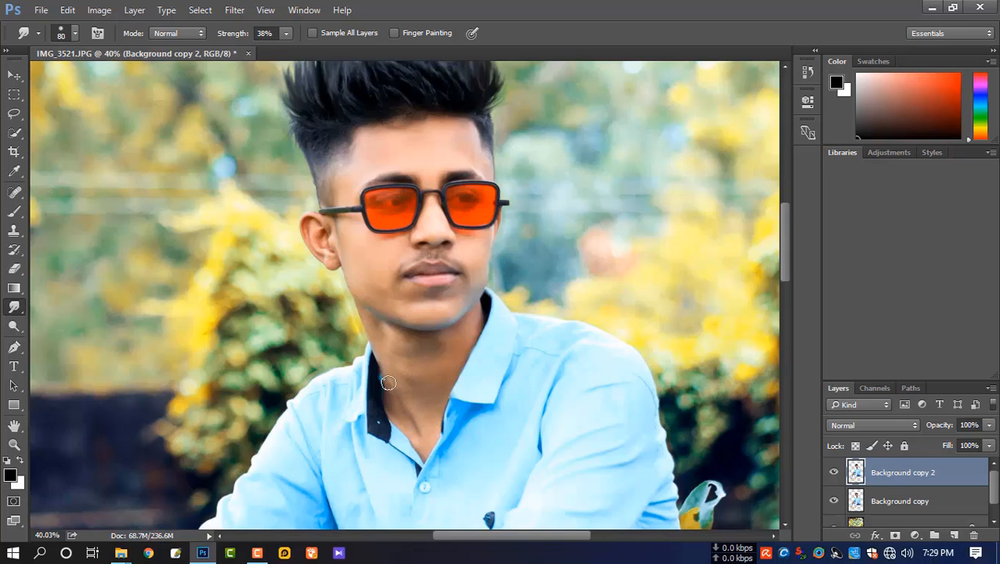
scroll(436, 316, down, 1)
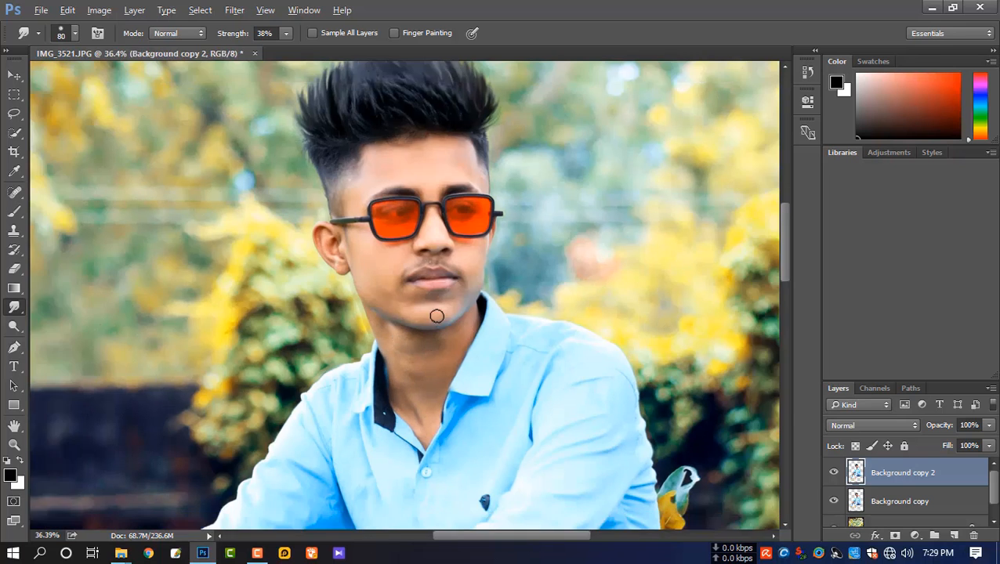
scroll(437, 316, down, 3)
scroll(443, 317, up, 1)
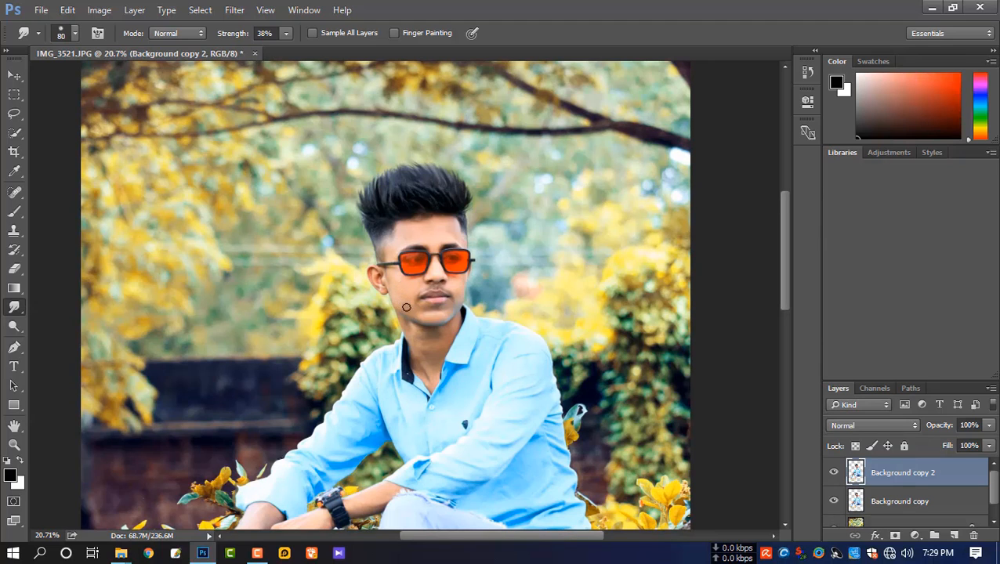
scroll(459, 322, down, 3)
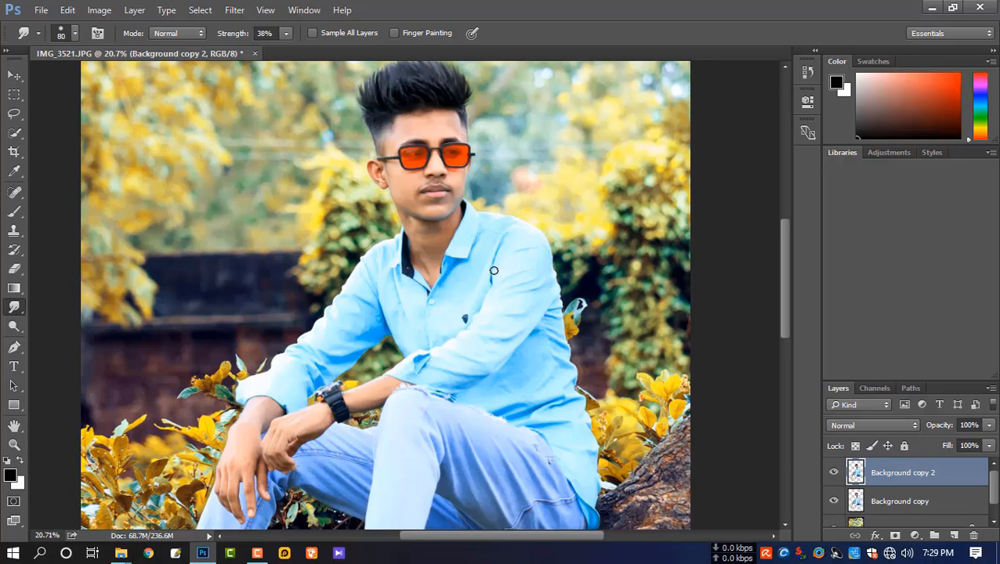
right_click(16, 309)
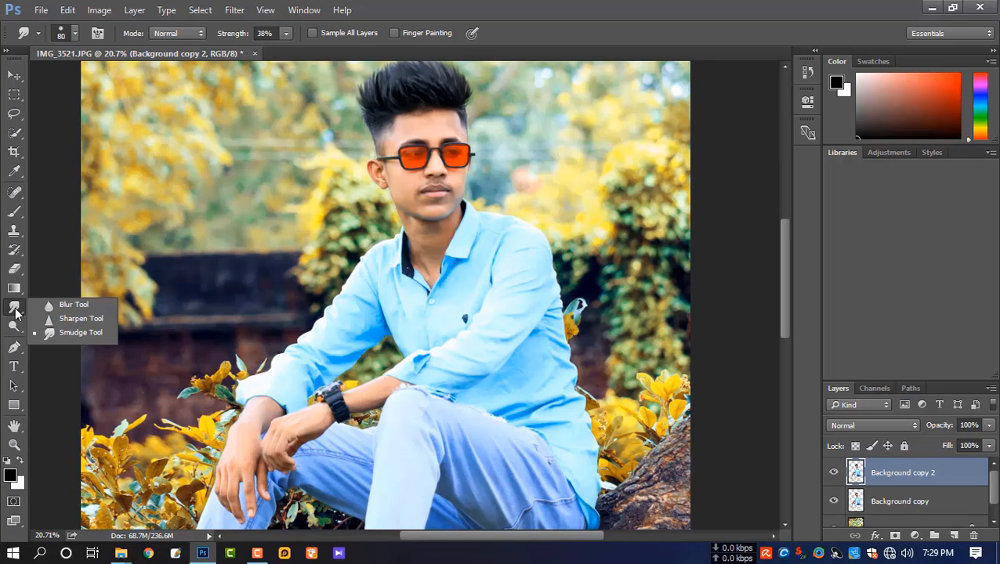
click(59, 300)
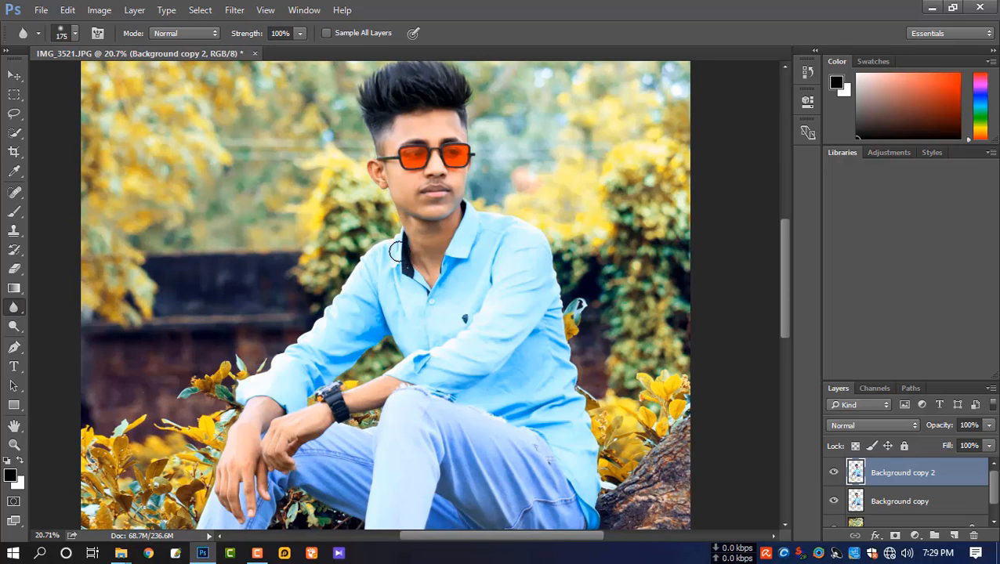
scroll(442, 279, up, 1)
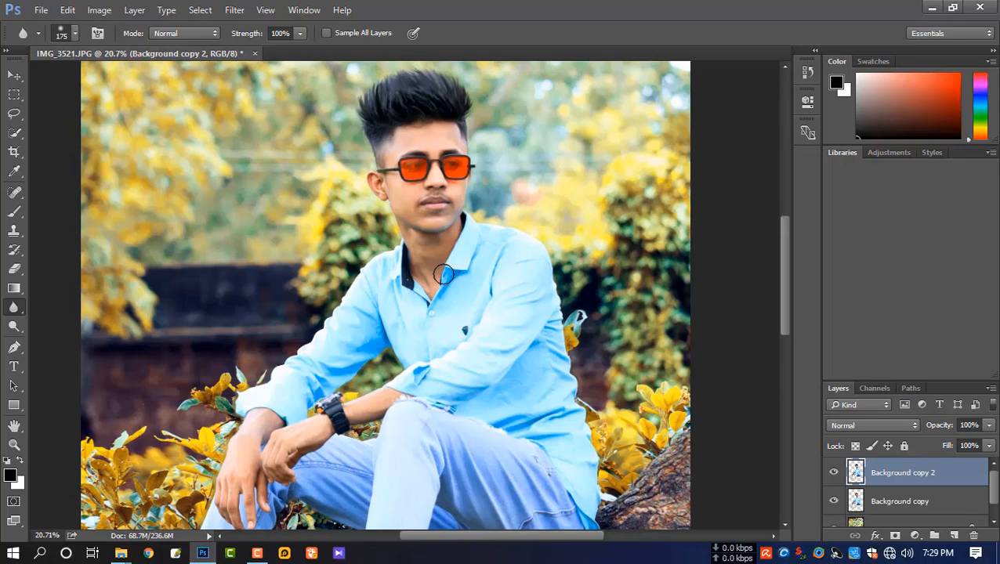
Step: Darken the hair on Background copy 2 with the Burn tool set to Midtones at 50% exposure
right_click(18, 327)
click(69, 343)
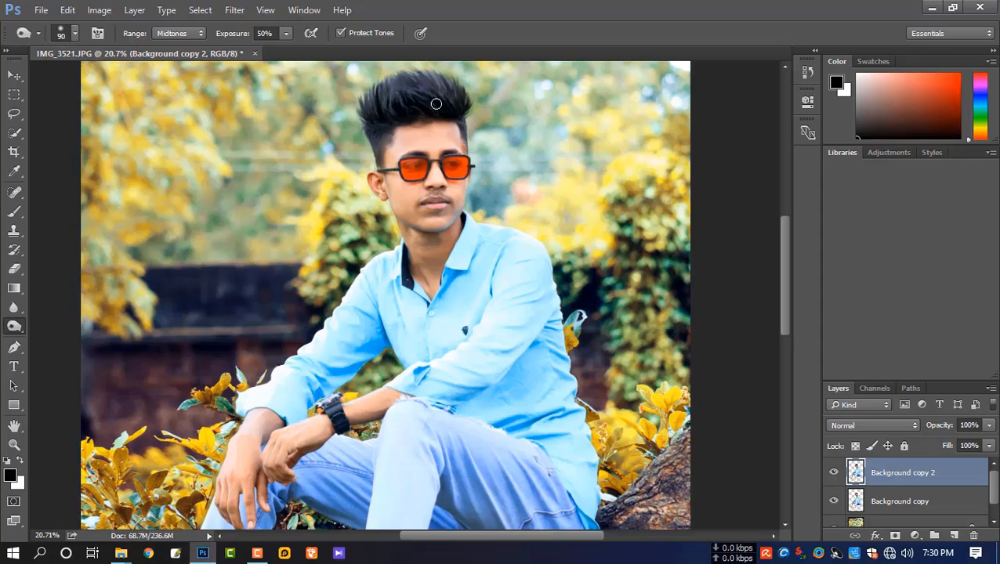
key(bracketright)
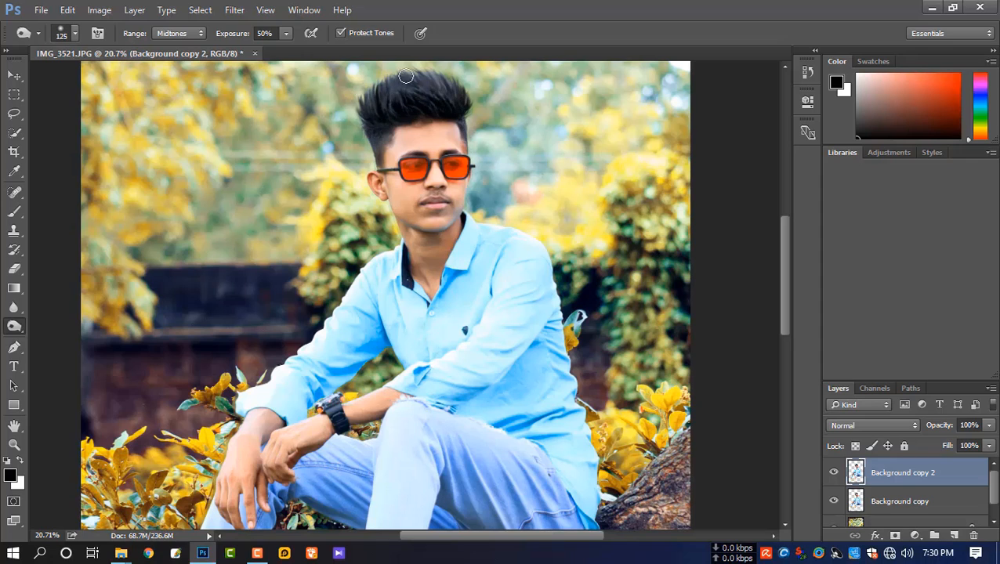
key(bracketright)
scroll(465, 129, up, 1)
mouse_move(465, 129)
mouse_down()
mouse_move(441, 113)
mouse_move(376, 129)
mouse_up()
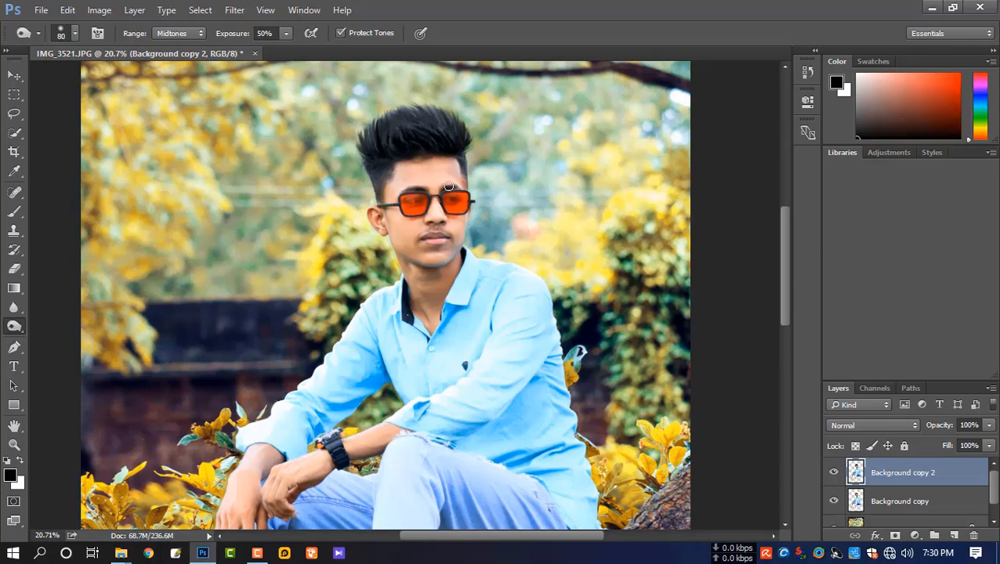
Step: Start a Camera Raw adjustment of the cut-out man with Contrast +12 and Highlights +3, and slightly lower the Shadows
scroll(462, 255, down, 4)
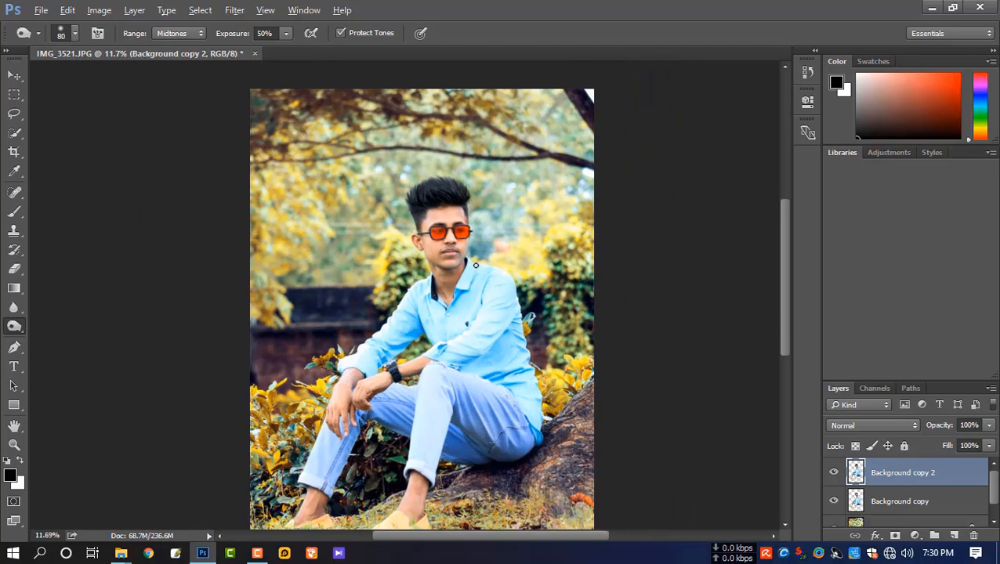
scroll(474, 262, up, 2)
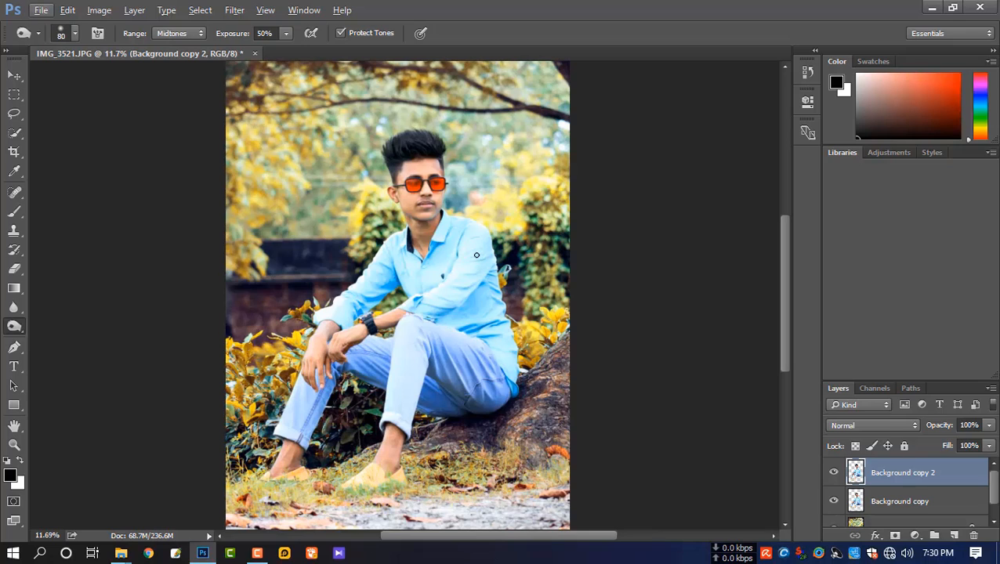
key(ctrl+shift+a)
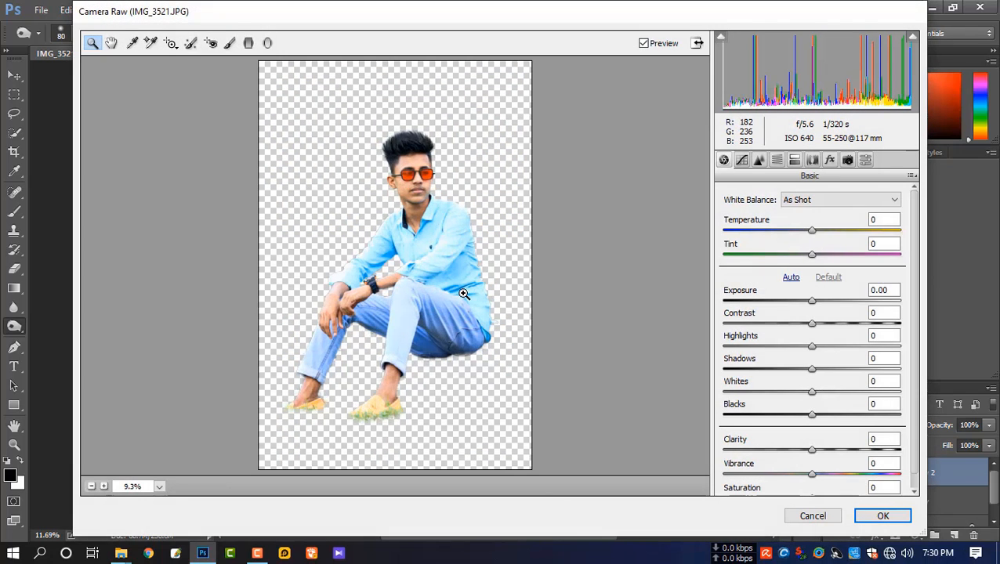
click(406, 208)
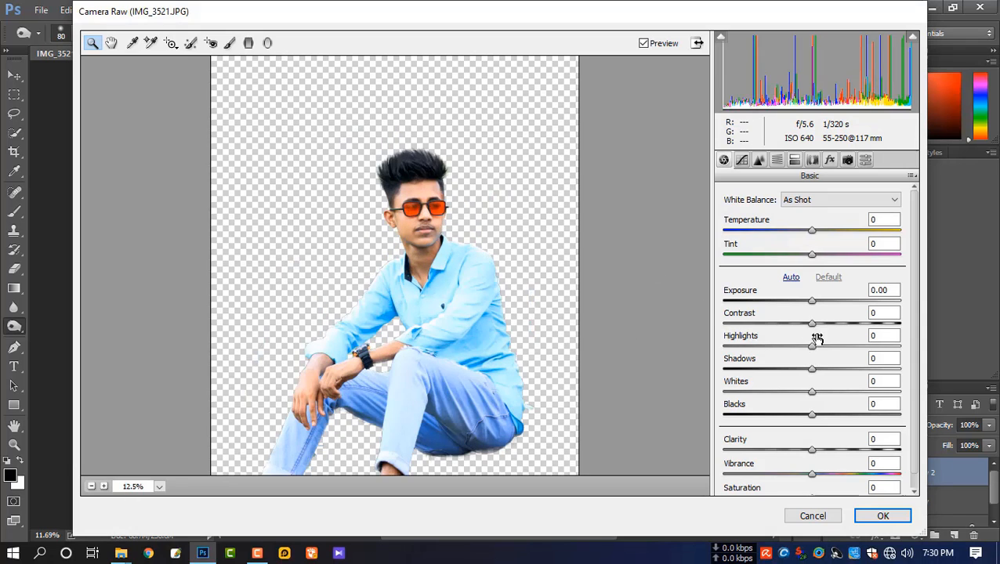
drag(815, 331, 815, 352)
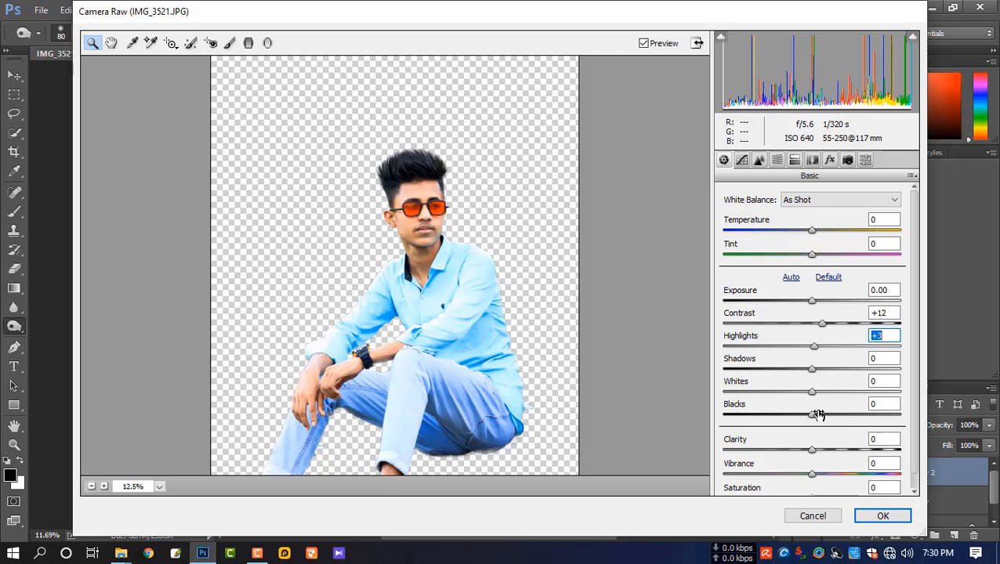
scroll(832, 365, down, 1)
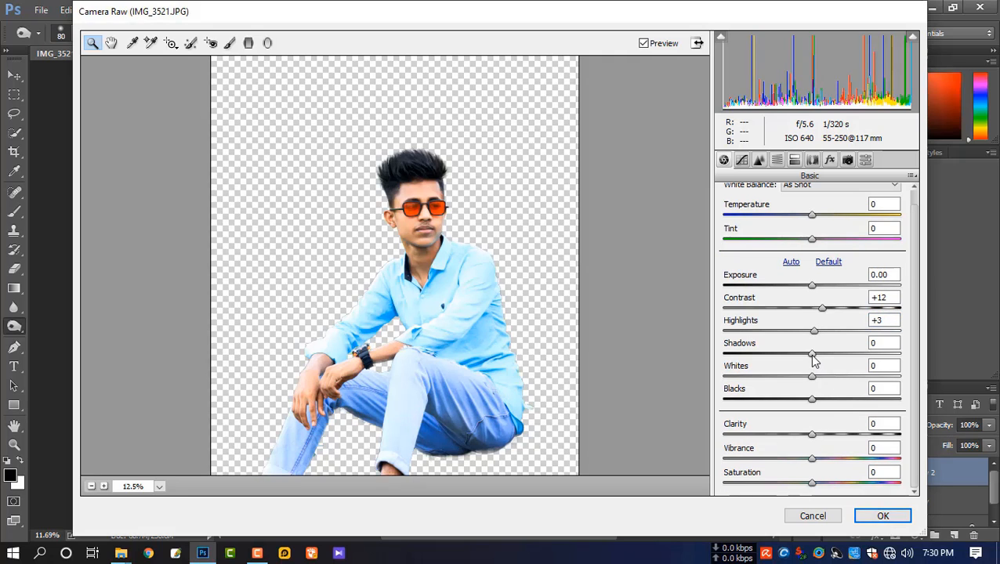
mouse_move(814, 358)
mouse_down()
mouse_move(797, 352)
mouse_move(809, 358)
mouse_up()
Step: Set the cut-out's HSL saturation to Oranges +2 and Aquas +93, strongly raise Blues, and apply the Camera Raw filter
click(758, 160)
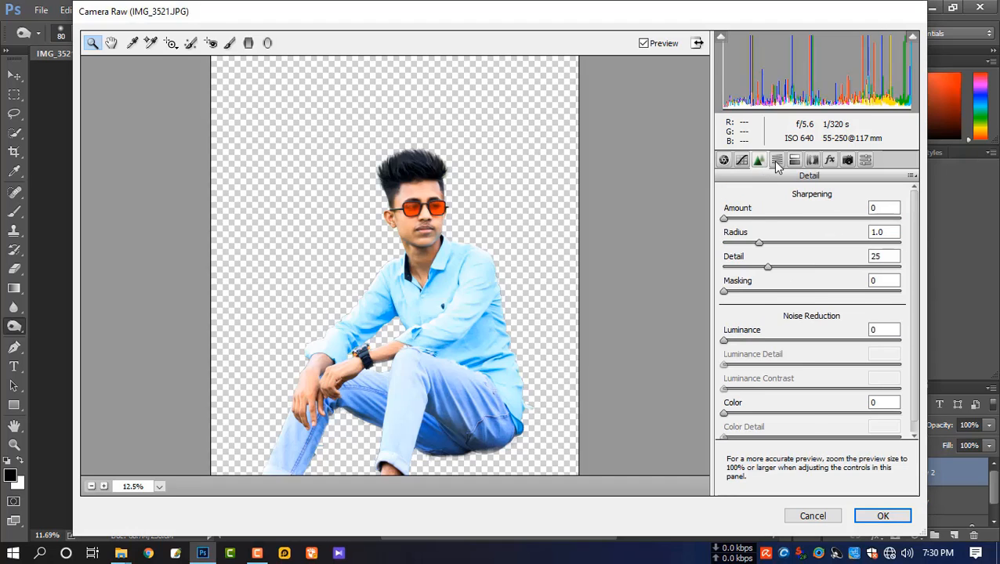
click(776, 160)
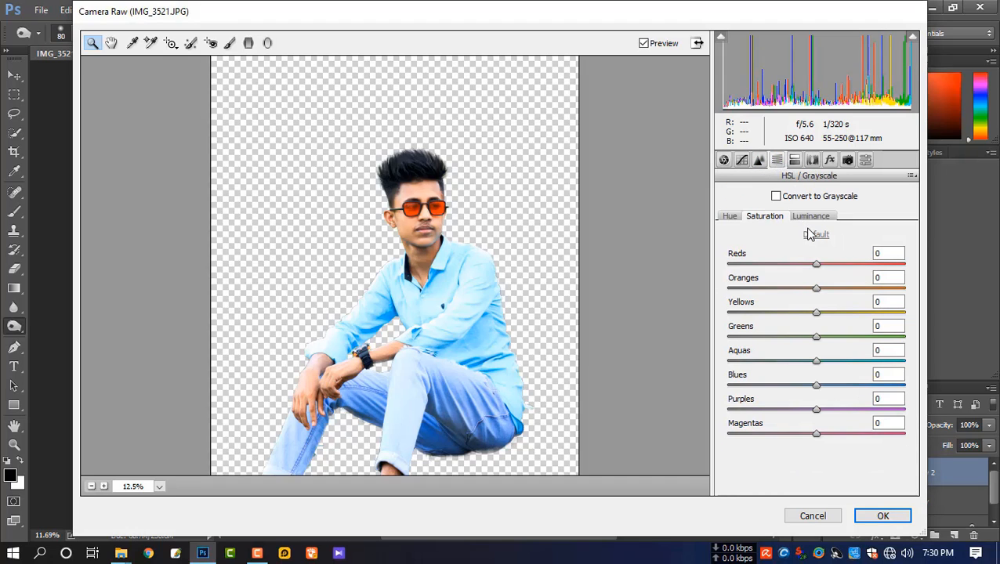
mouse_move(816, 289)
mouse_down()
mouse_move(832, 293)
mouse_move(810, 292)
mouse_move(819, 293)
mouse_up()
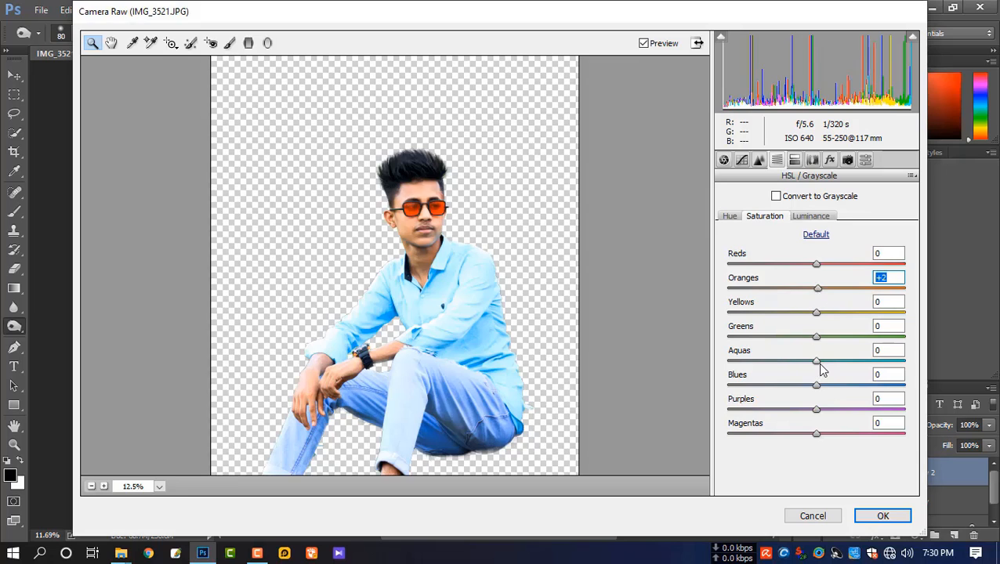
drag(816, 361, 898, 362)
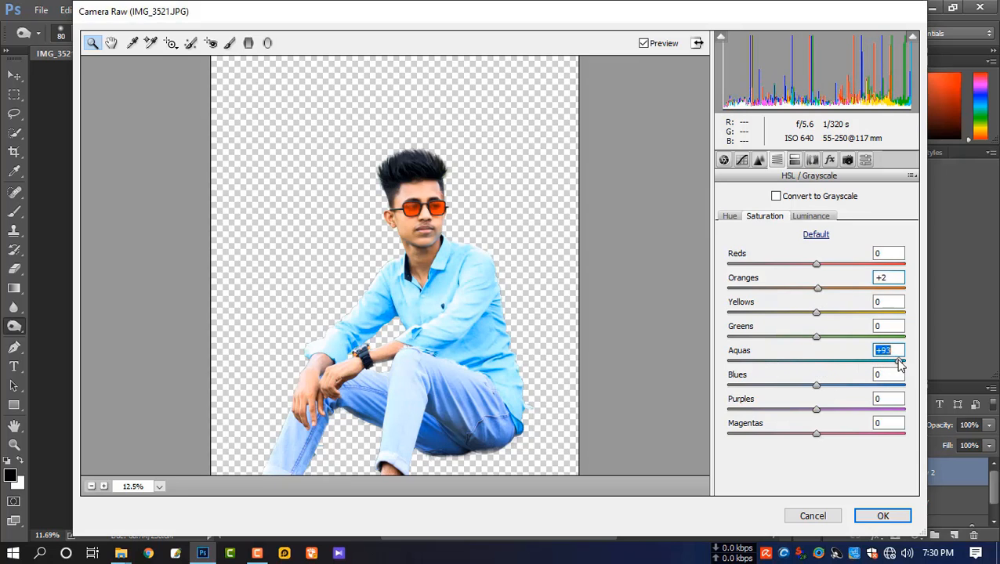
drag(817, 385, 875, 387)
click(877, 514)
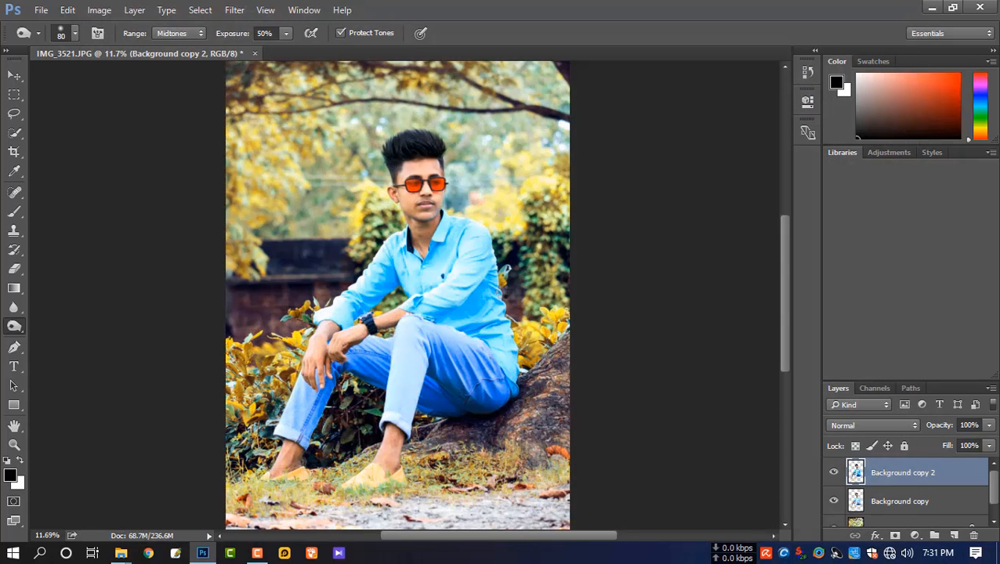
Step: Merge Background copy 2 and Background copy down into the Background layer
scroll(480, 277, down, 6)
scroll(430, 286, up, 4)
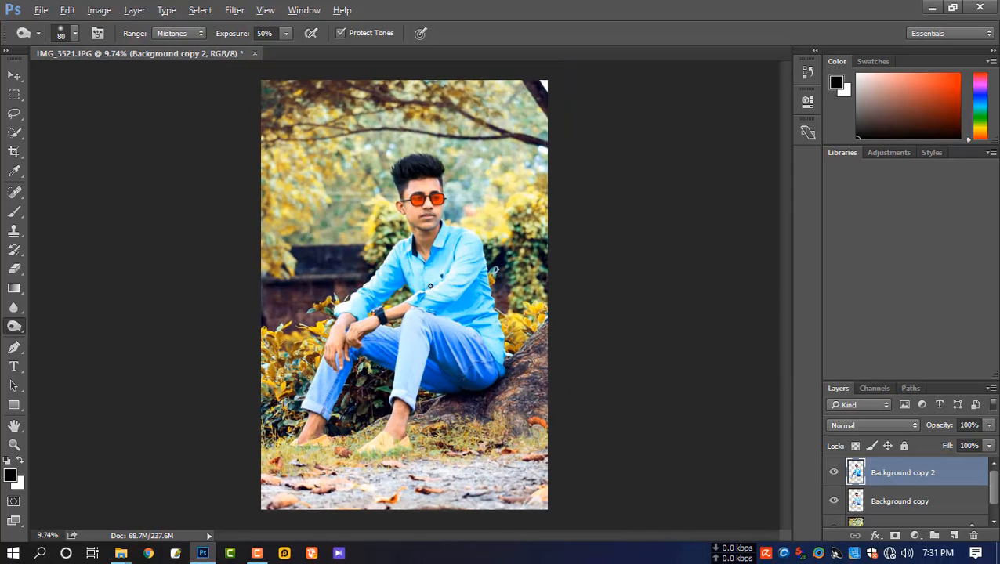
key(ctrl+e)
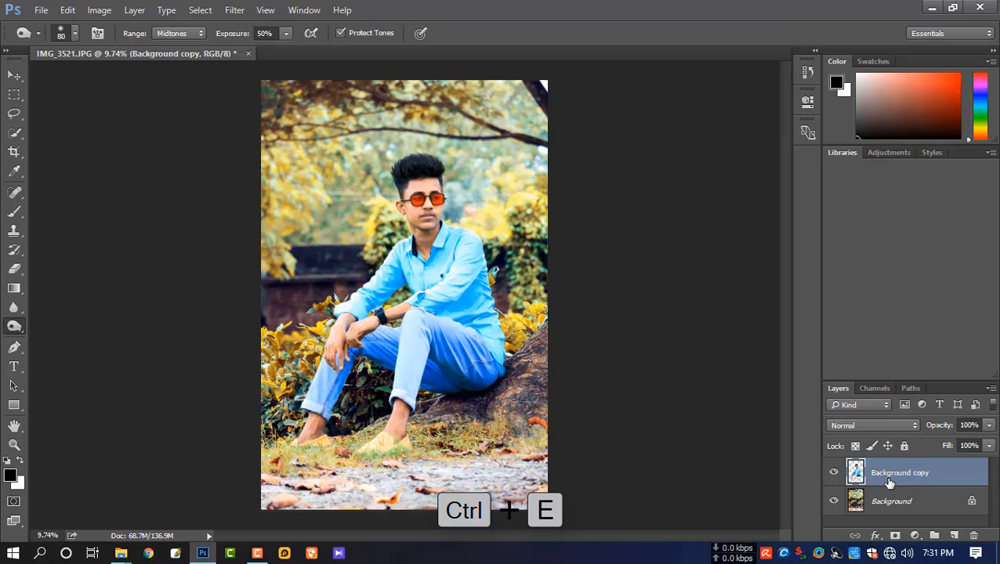
key(ctrl+e)
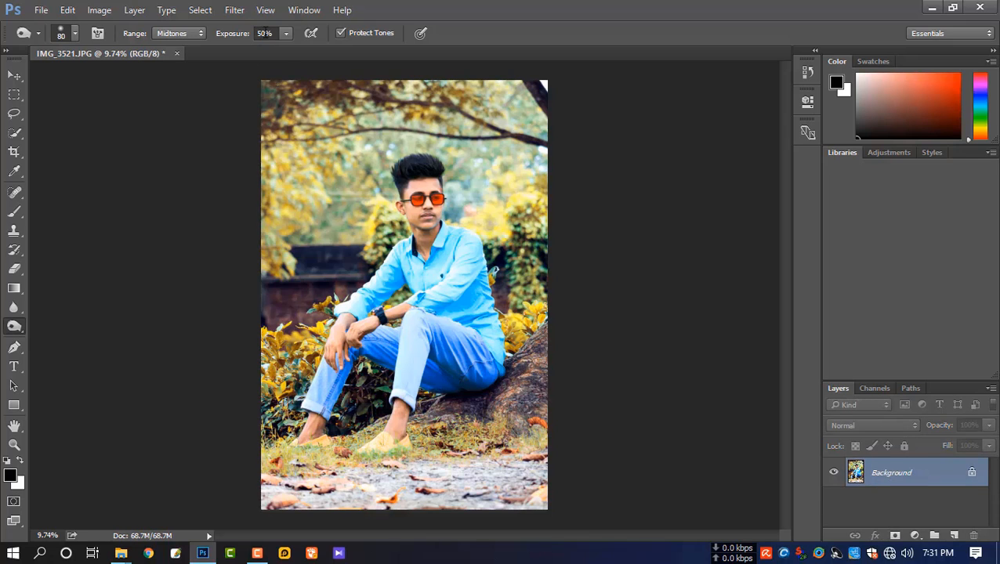
Step: Start a Camera Raw adjustment of the merged image with Shadows +20, Whites +19, Blacks +23, Clarity +5 and Vibrance +10
click(235, 10)
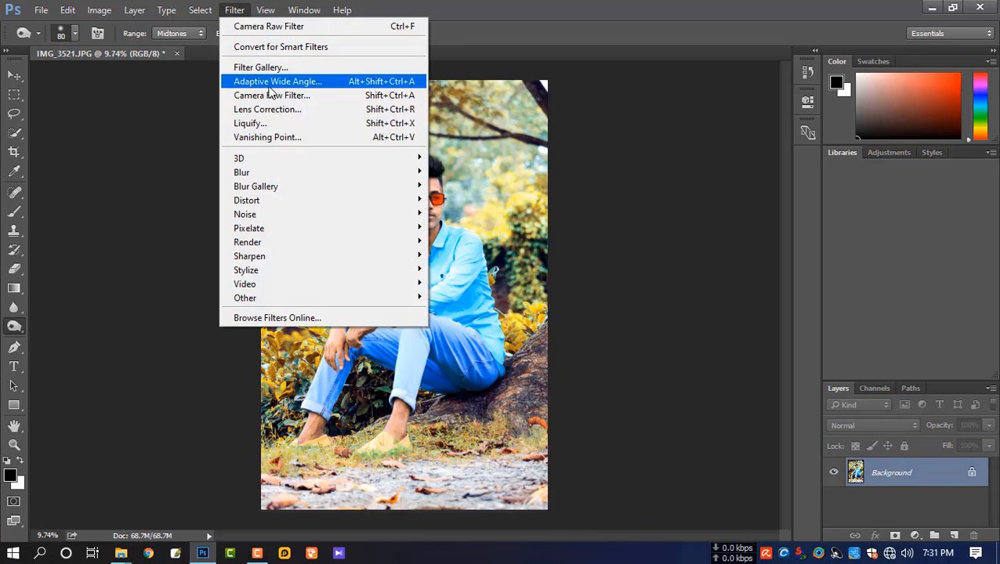
click(314, 102)
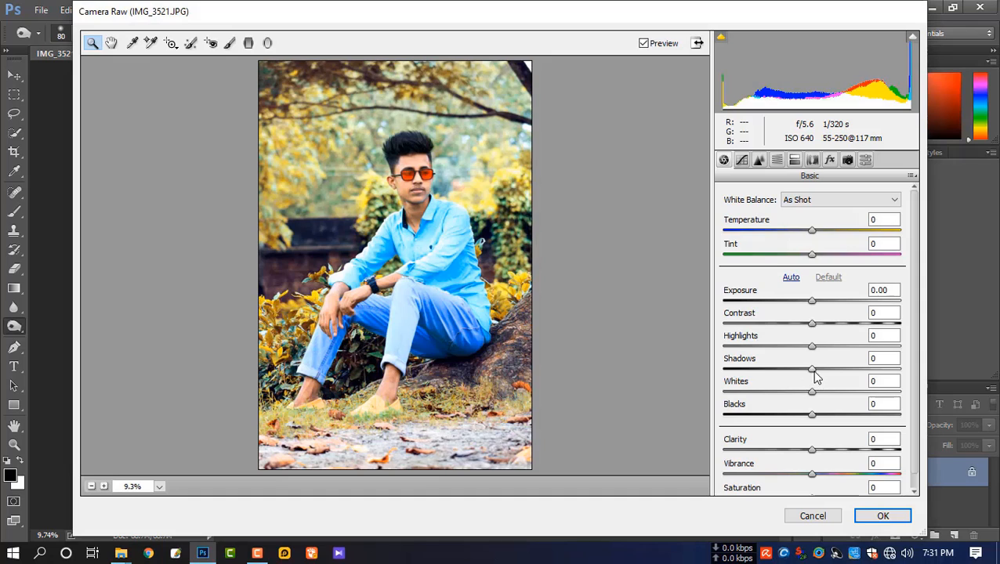
drag(812, 370, 829, 370)
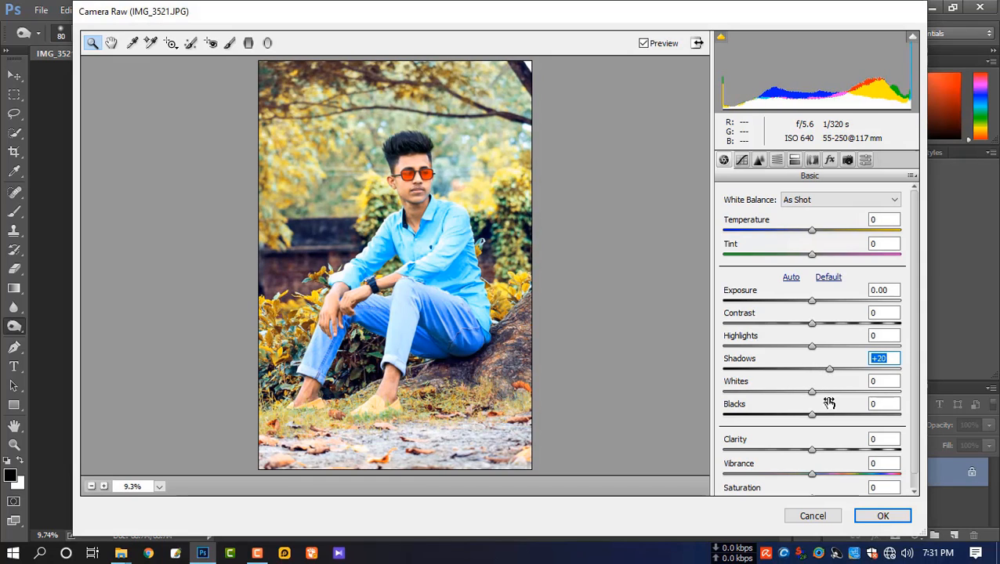
drag(812, 393, 821, 468)
scroll(814, 447, down, 1)
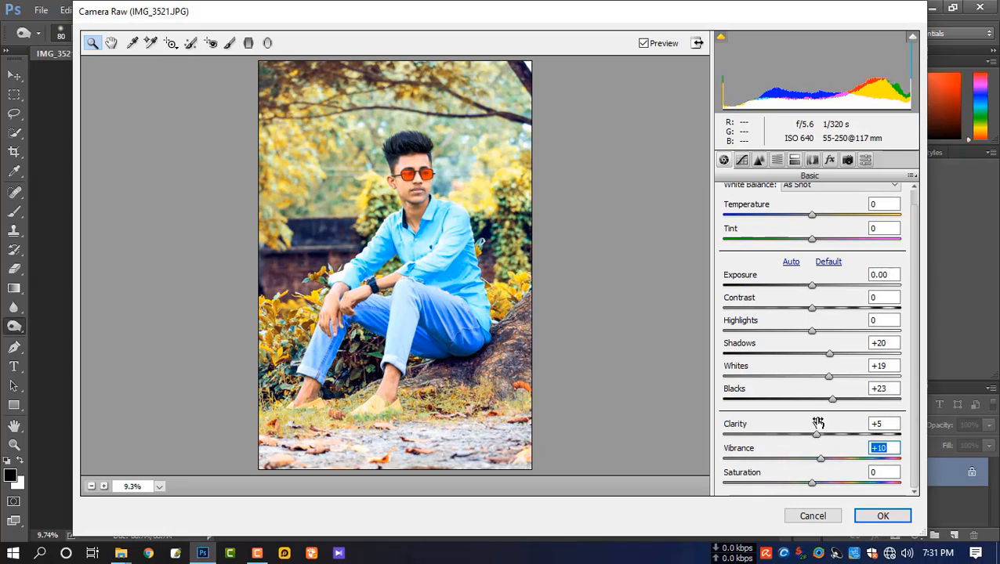
Step: Set the parametric tone curve to Highlights +11, Darks +3 and Shadows +12
click(742, 161)
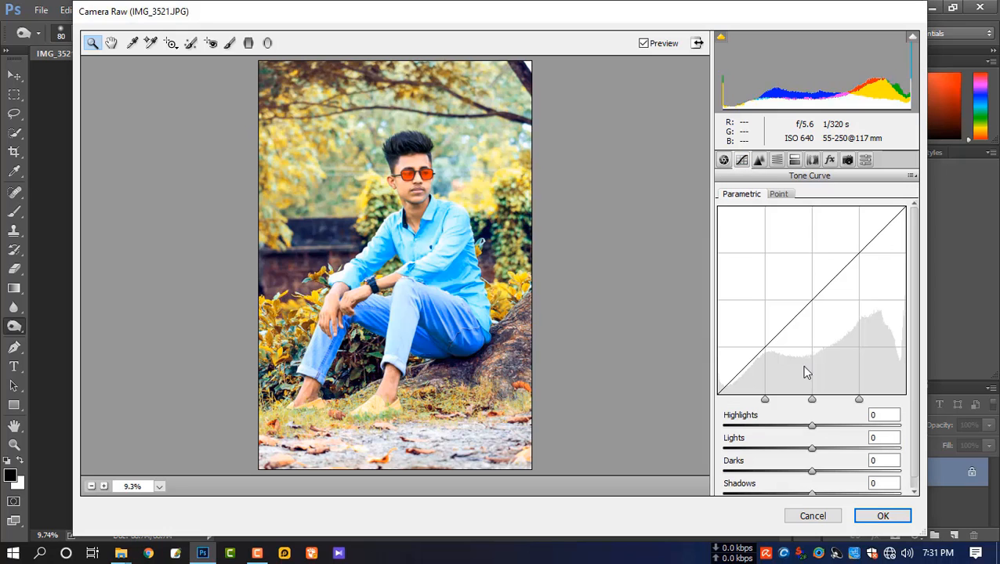
drag(814, 452, 824, 433)
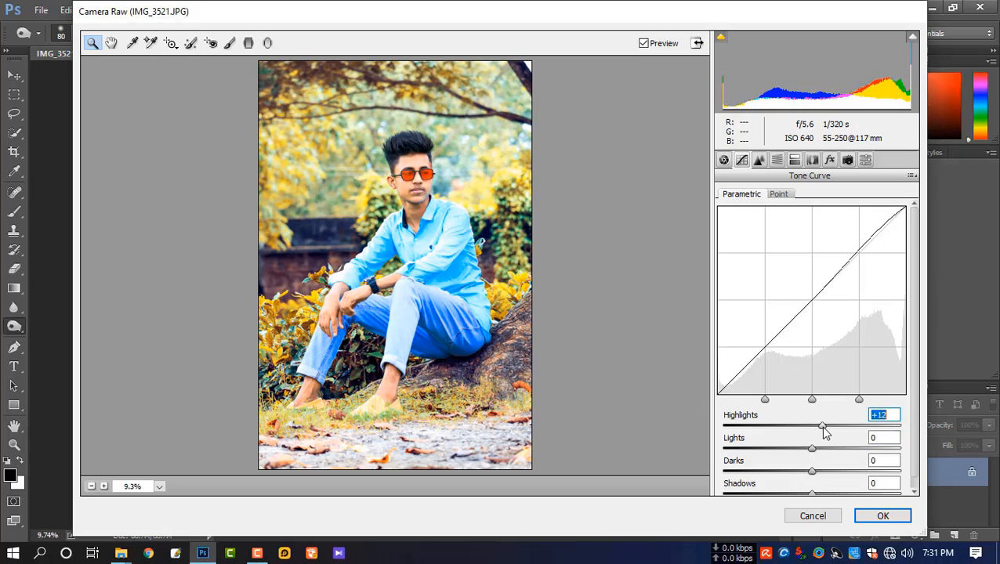
scroll(838, 436, down, 1)
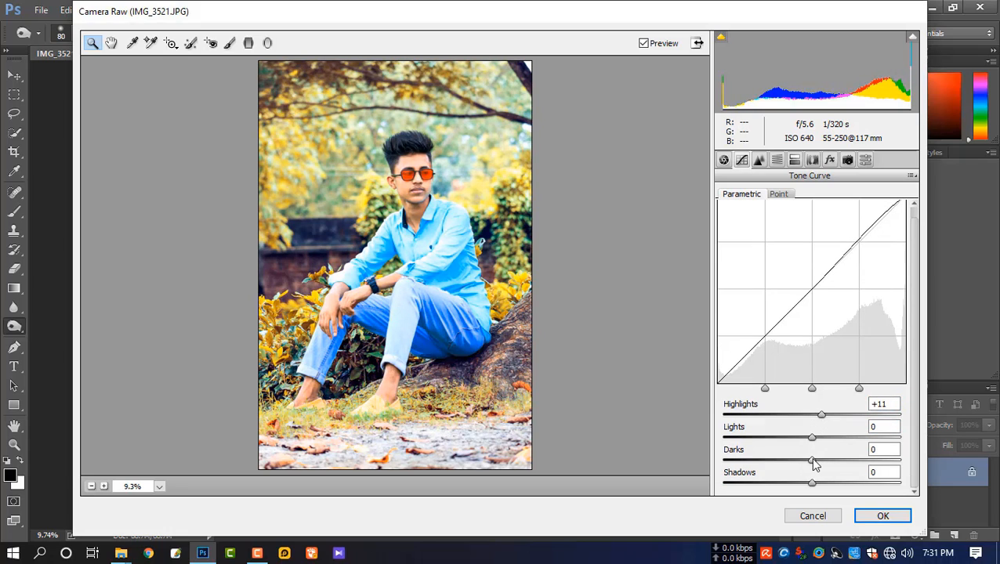
drag(813, 462, 820, 488)
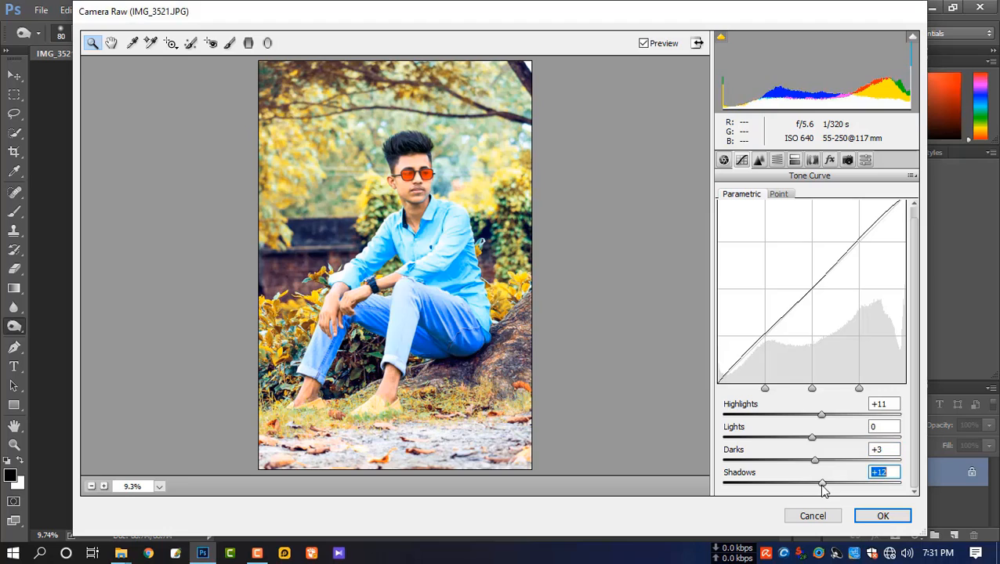
Step: Set the HSL saturation to Oranges -17, Aquas +100, Blues +38, Purples +84 and Magentas +10
click(780, 160)
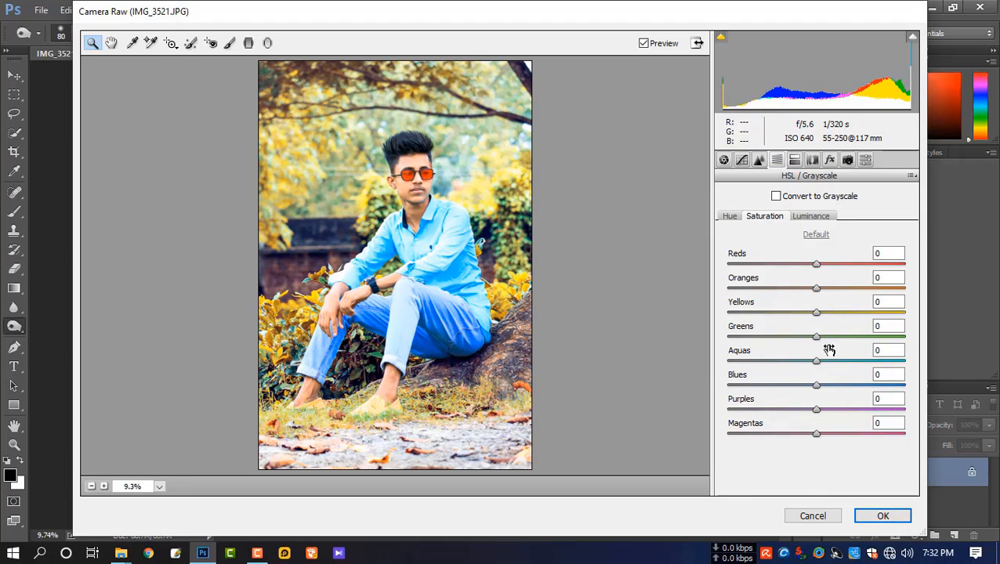
mouse_move(817, 292)
mouse_down()
mouse_move(800, 289)
mouse_move(813, 294)
mouse_up()
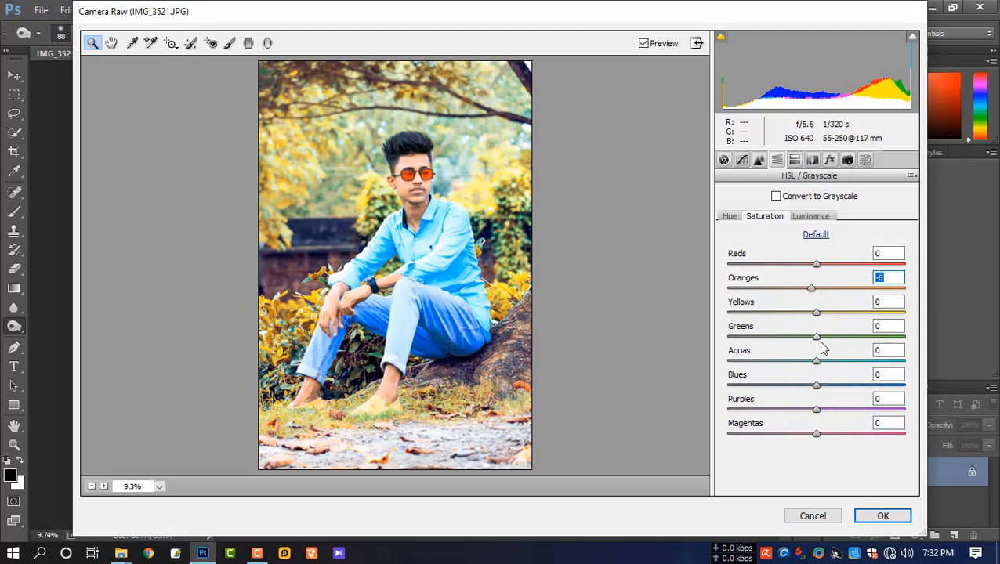
drag(840, 315, 816, 338)
drag(817, 362, 910, 374)
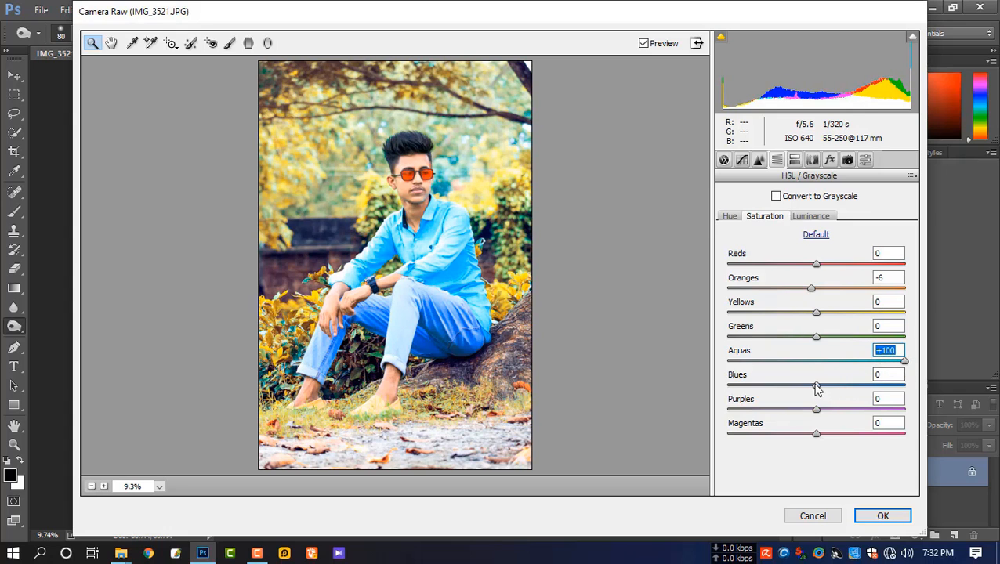
drag(816, 385, 887, 412)
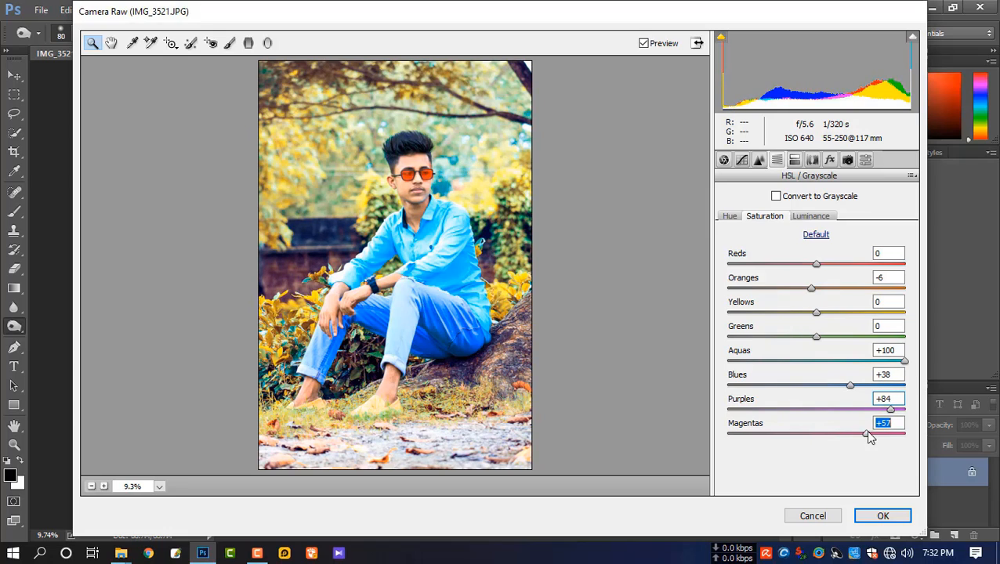
drag(867, 433, 826, 434)
drag(809, 289, 803, 291)
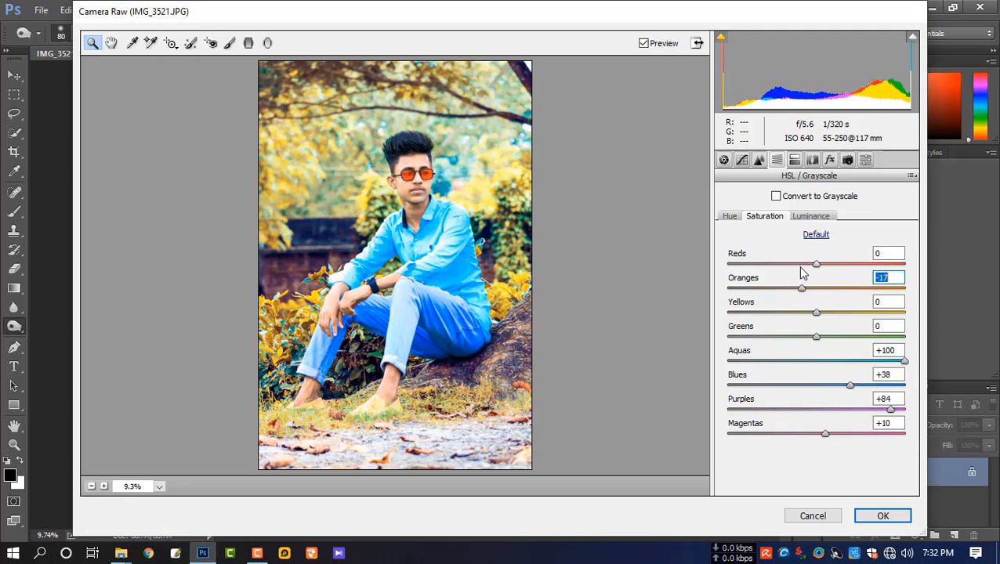
Step: Set the HSL hue to Greens -1, Aquas +55, Blues +9, Purples +55 and Magentas +16, and apply the Camera Raw filter
click(731, 217)
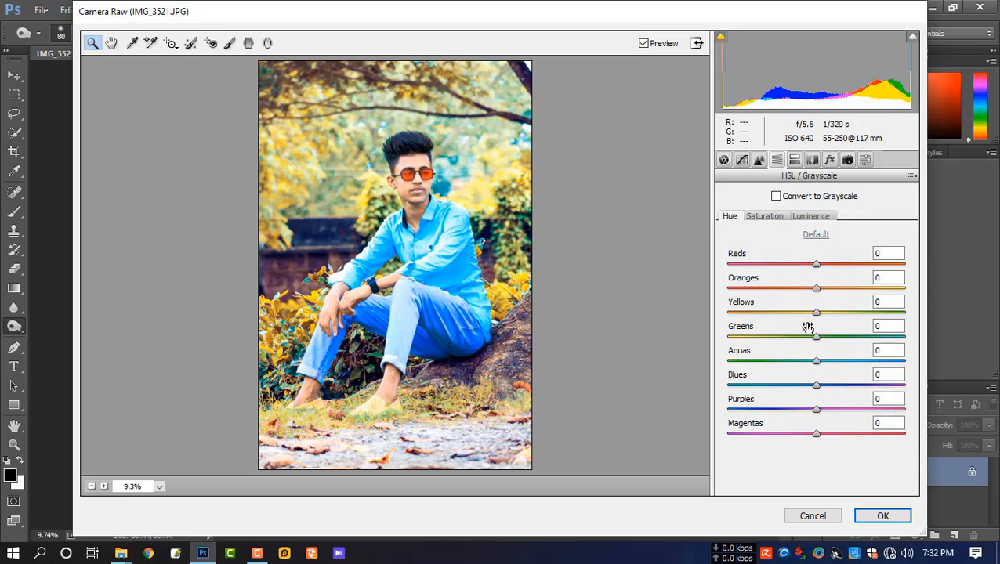
drag(819, 341, 866, 363)
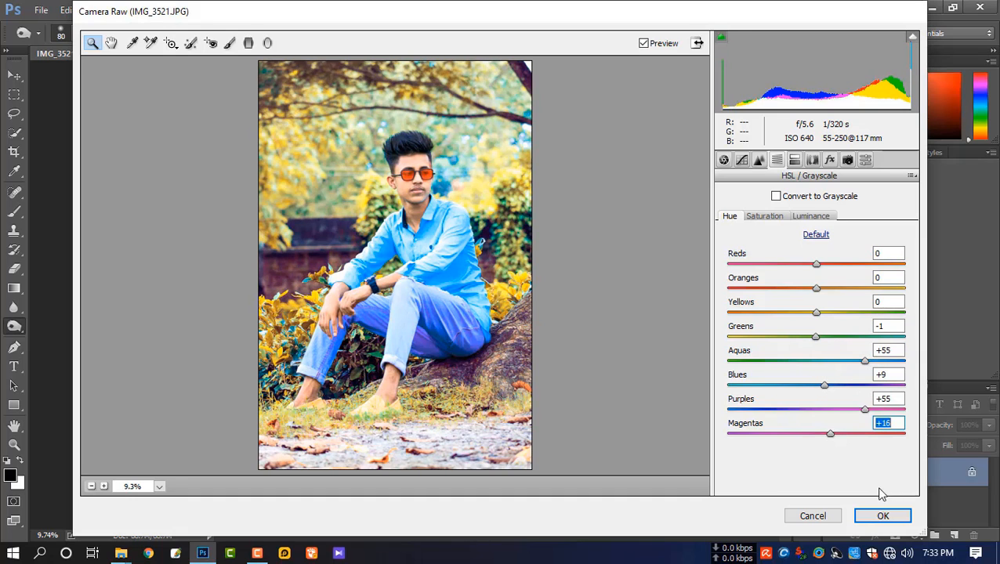
click(889, 515)
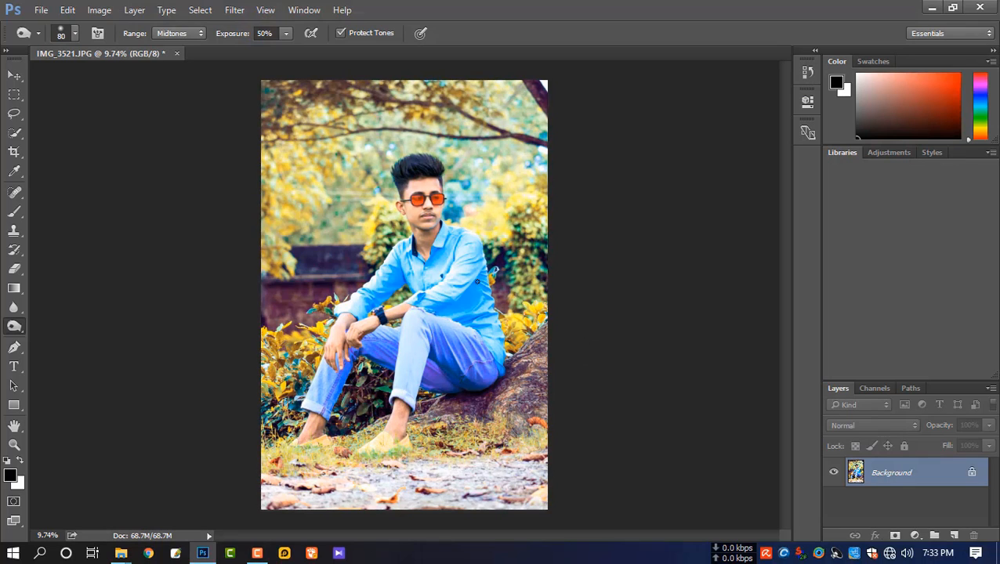
Step: Apply a Selective Color adjustment to the merged image with the Black amount of Blacks at +19%
click(99, 10)
mouse_move(122, 49)
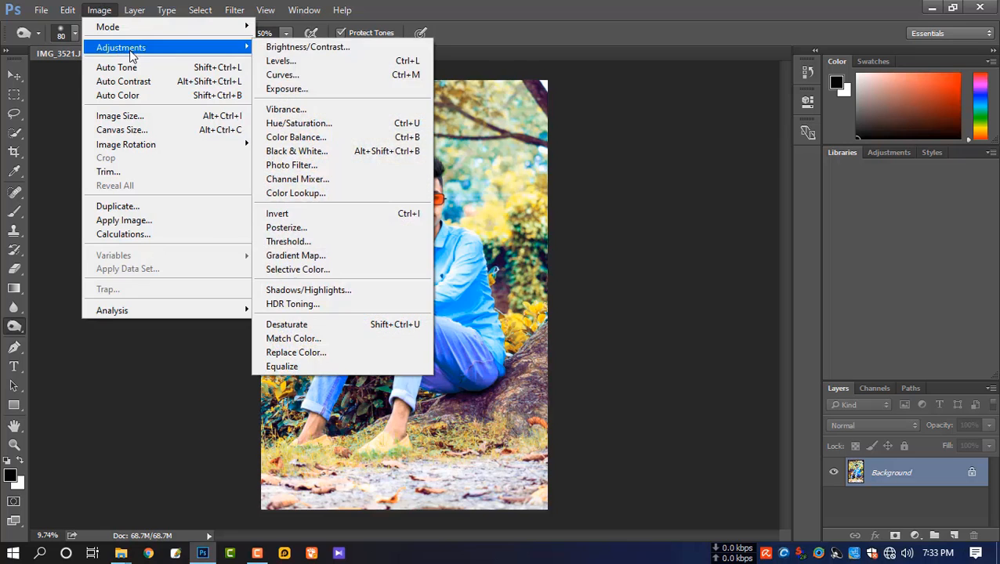
click(337, 269)
drag(501, 101, 753, 92)
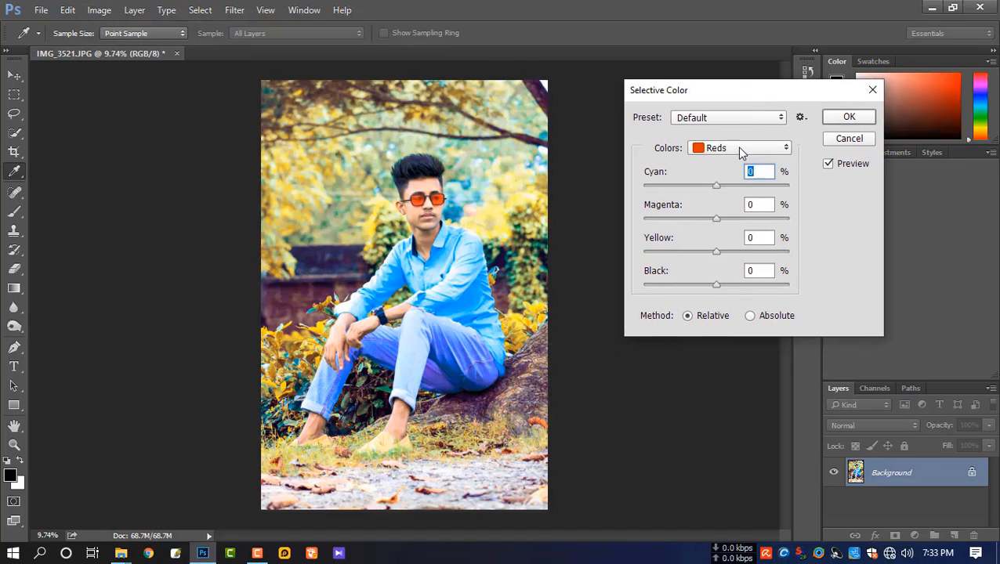
click(737, 148)
click(726, 280)
drag(715, 283, 732, 287)
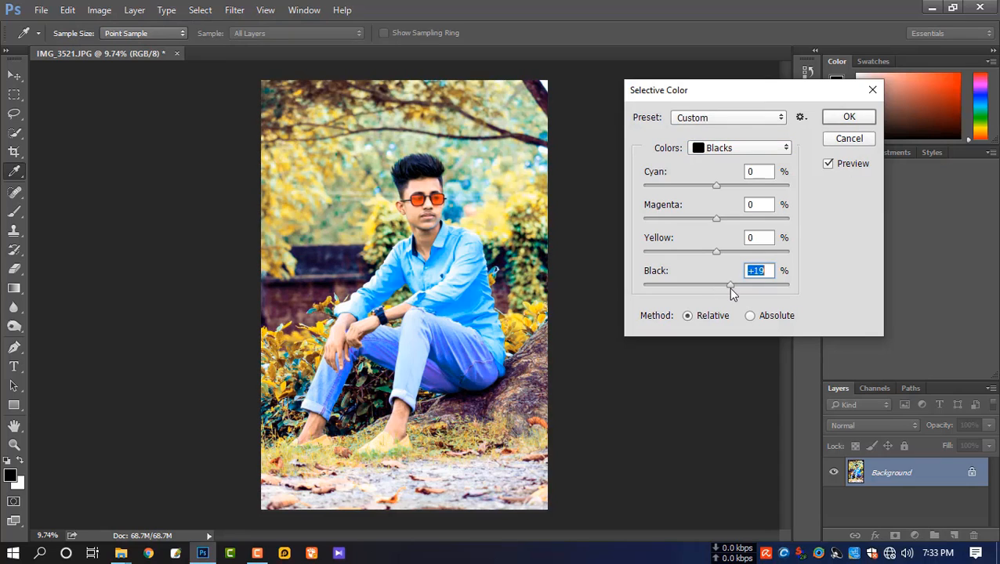
click(848, 116)
key(o)
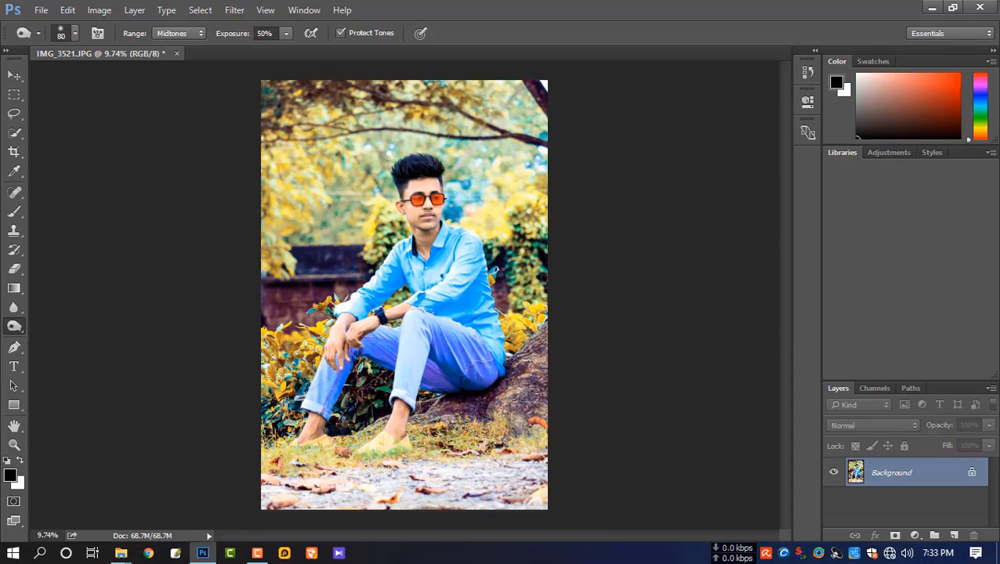
Step: Apply a Camera Raw post-crop vignette to the image with an Amount of -27
click(234, 9)
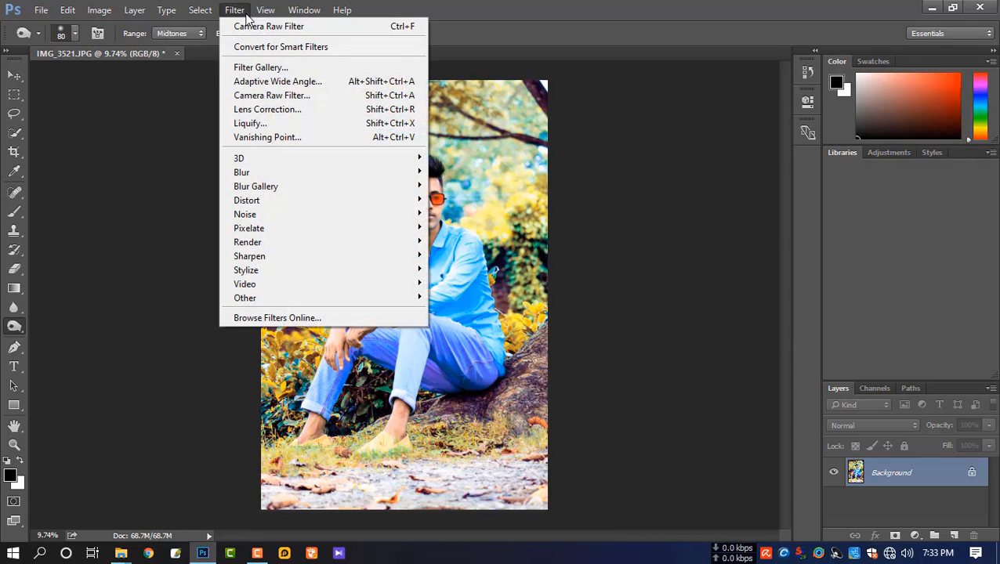
click(289, 97)
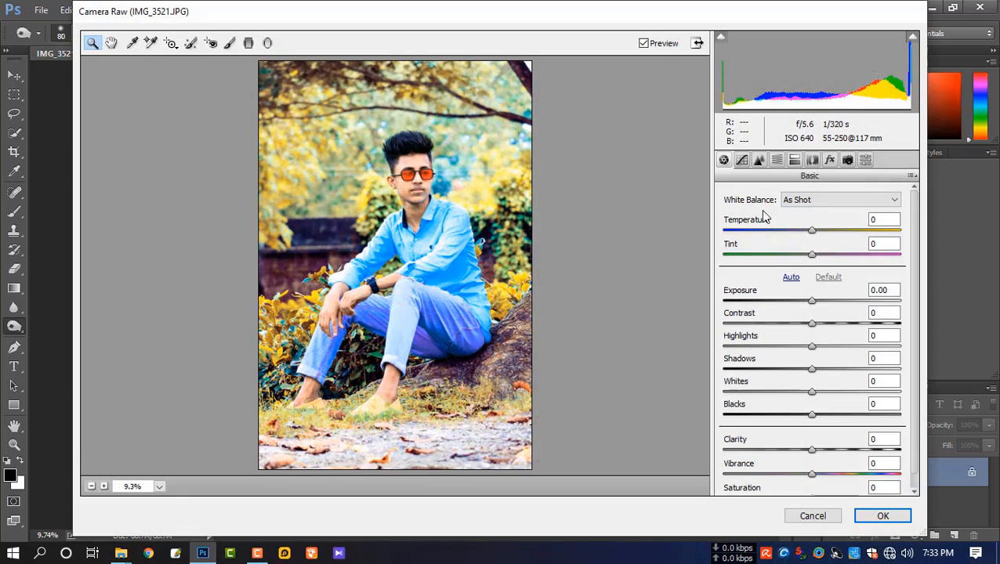
click(830, 160)
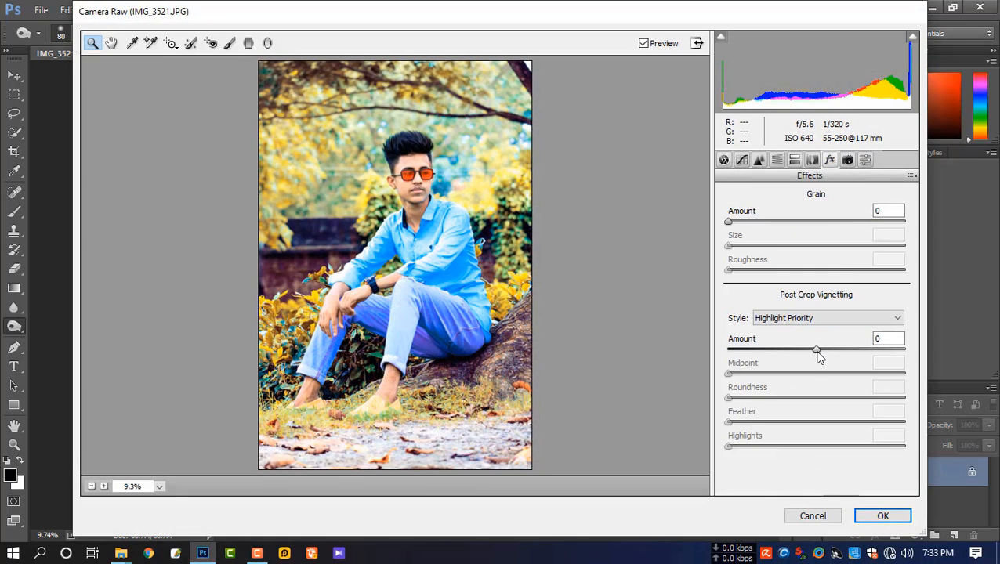
drag(817, 355, 796, 354)
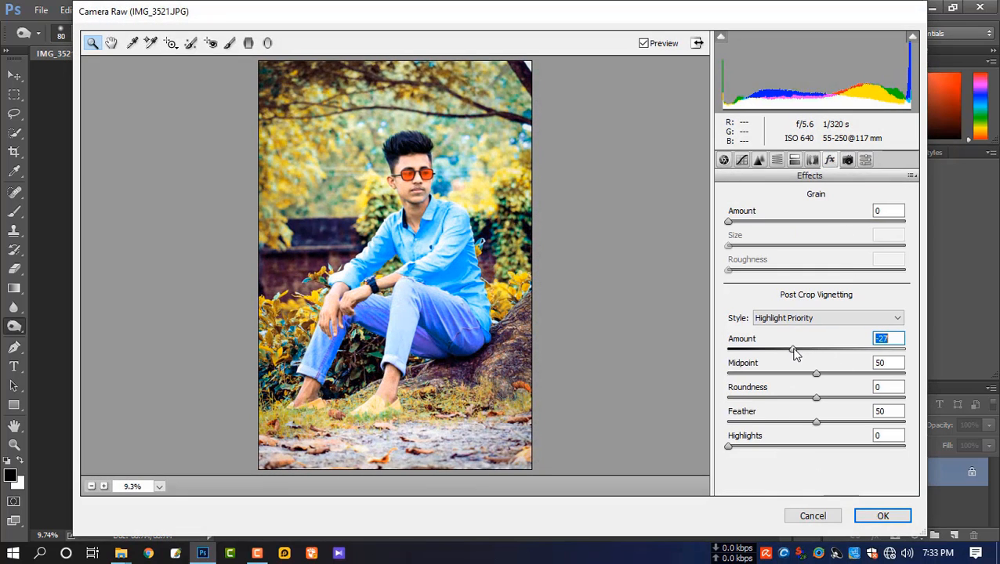
click(883, 515)
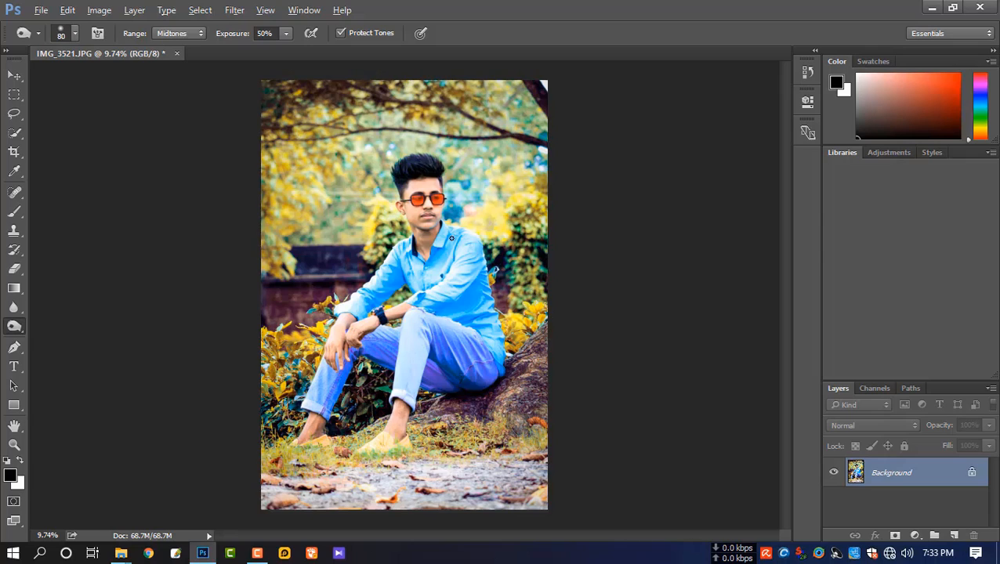
Step: Apply a Color Balance adjustment to the midtones with Cyan-Red at +7 and Yellow-Blue at +8
scroll(451, 238, up, 3)
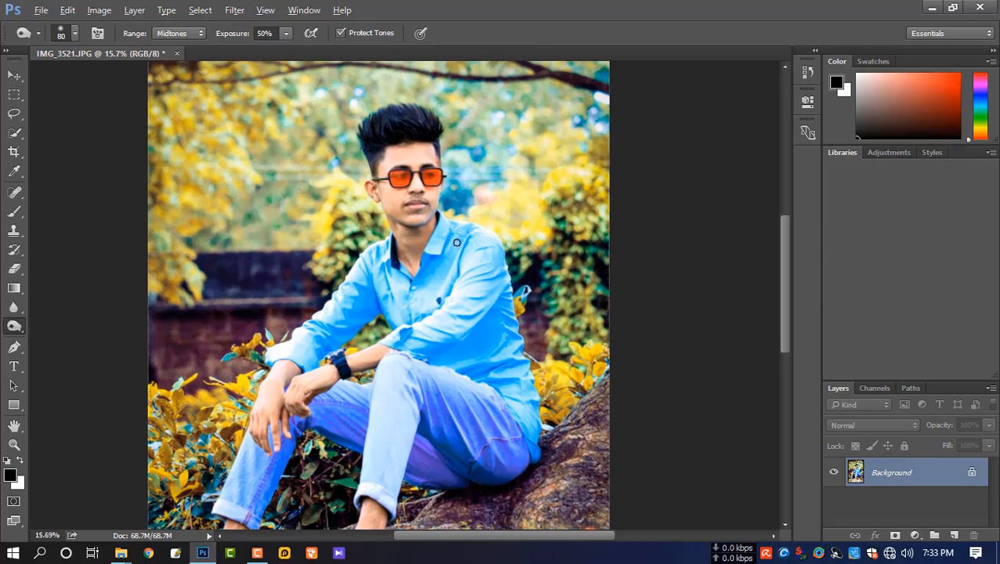
scroll(456, 243, up, 1)
scroll(431, 230, up, 1)
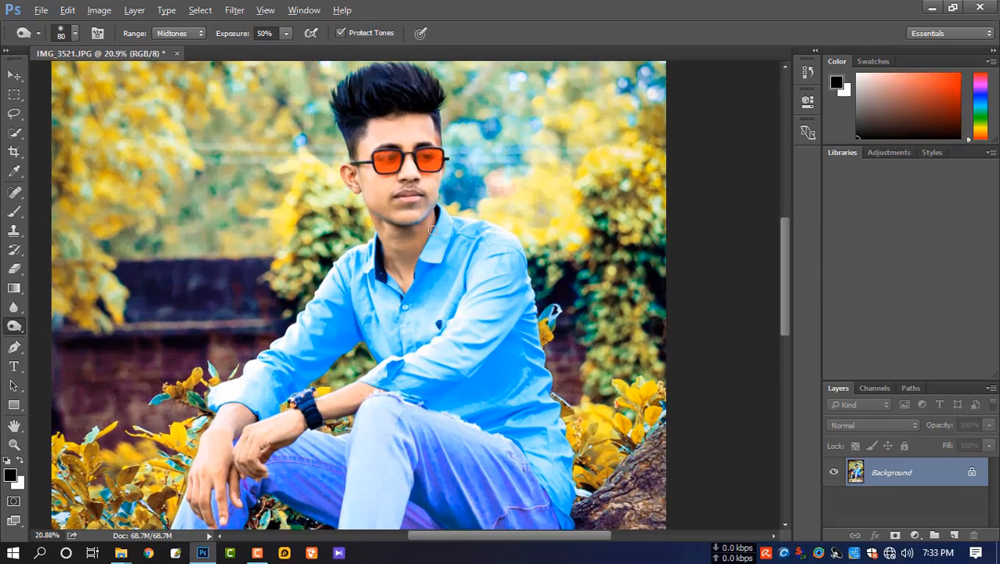
scroll(432, 229, down, 5)
key(ctrl+b)
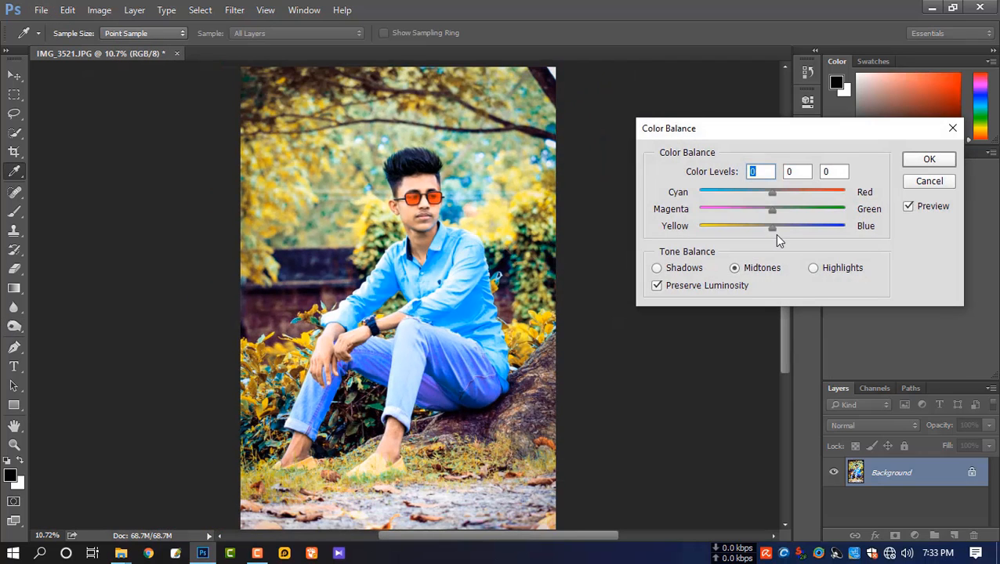
drag(772, 229, 777, 232)
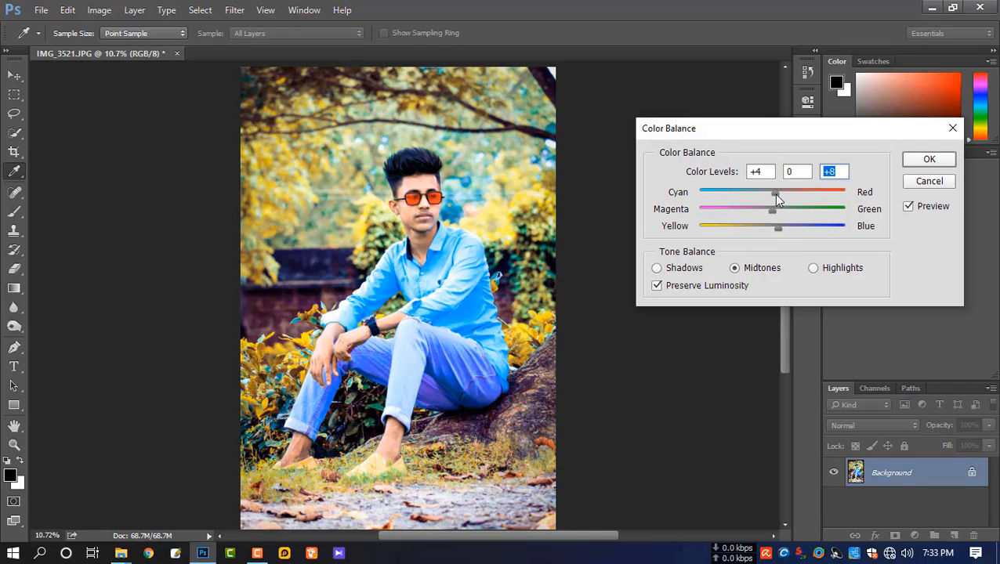
drag(776, 194, 775, 194)
click(904, 163)
key(o)
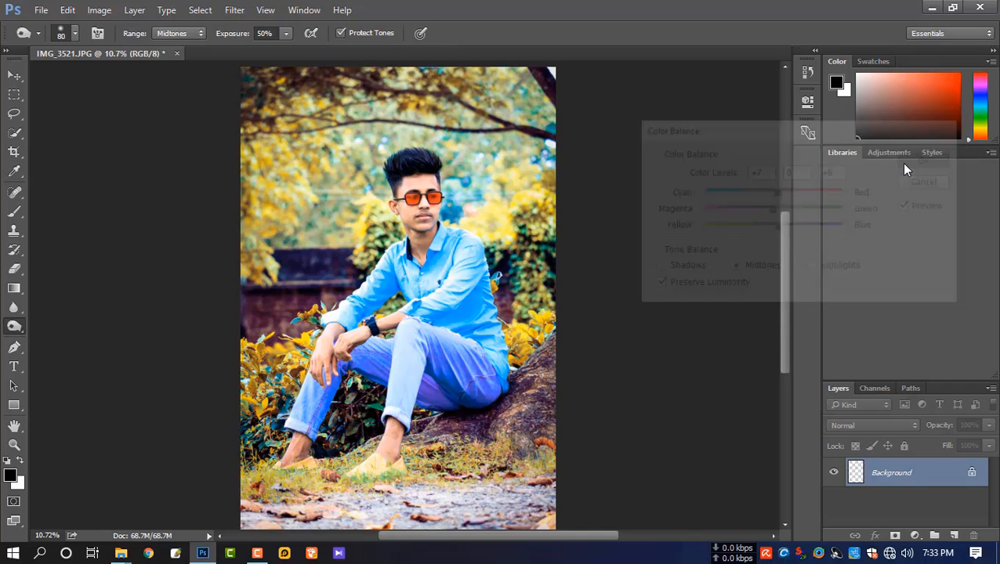
Step: Burn the man's jeans darker around the thigh using the Burn Tool with a 300 px brush
scroll(399, 340, down, 1)
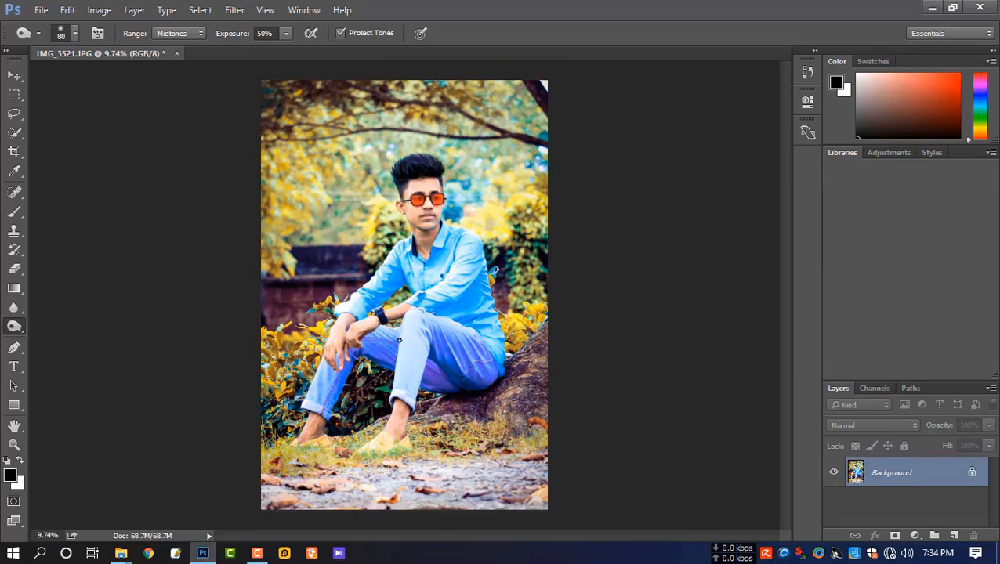
right_click(15, 327)
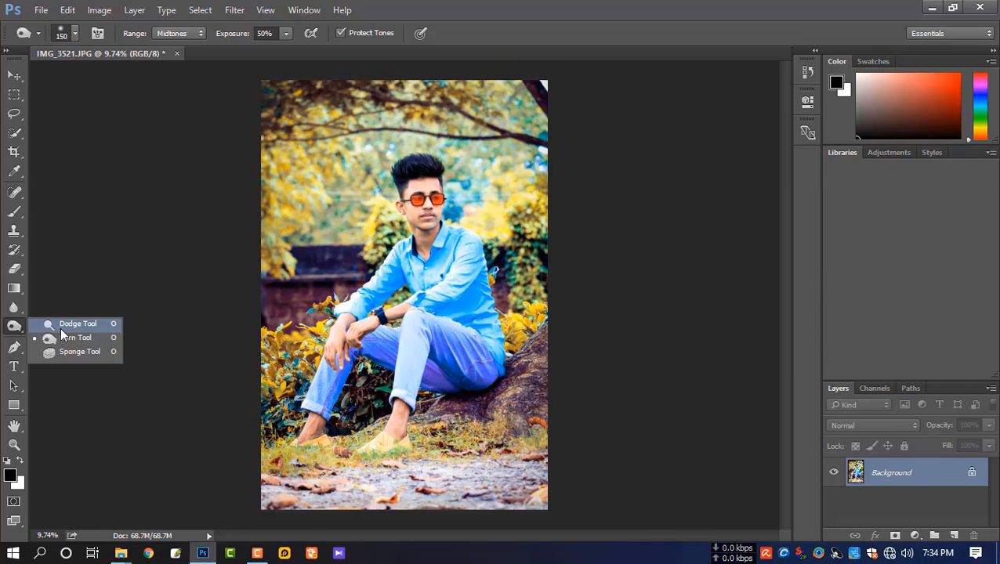
click(71, 339)
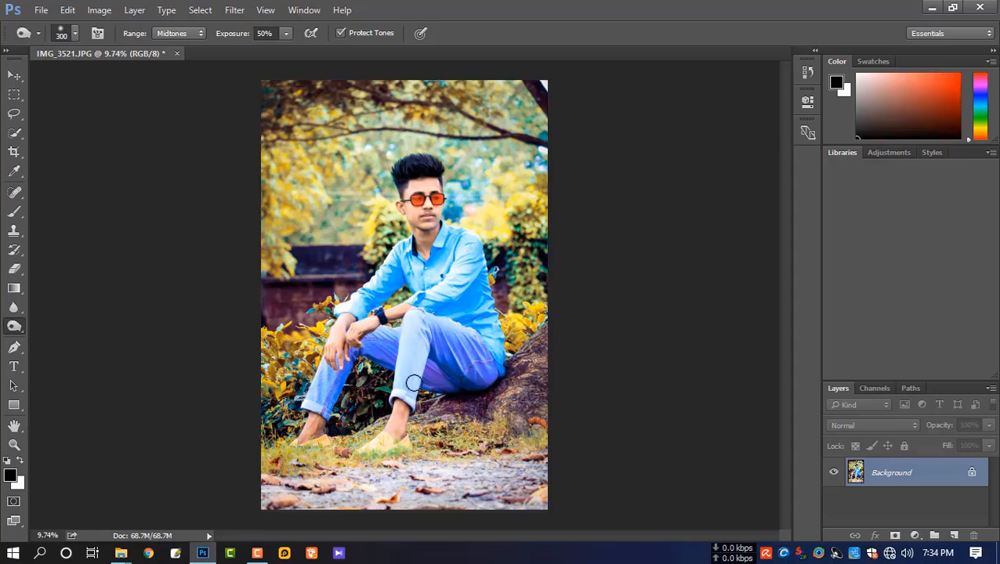
key(bracketright)
key(bracketright)
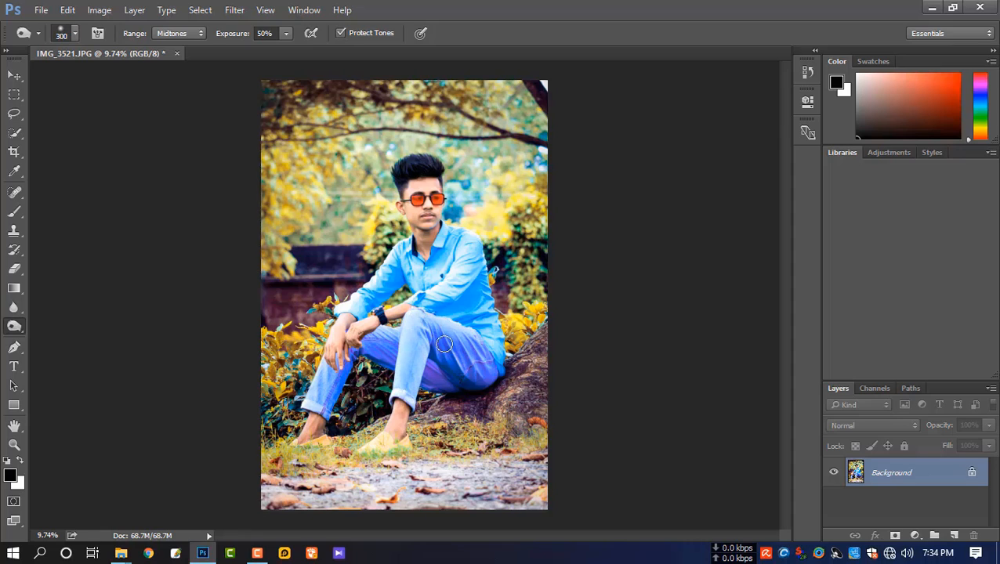